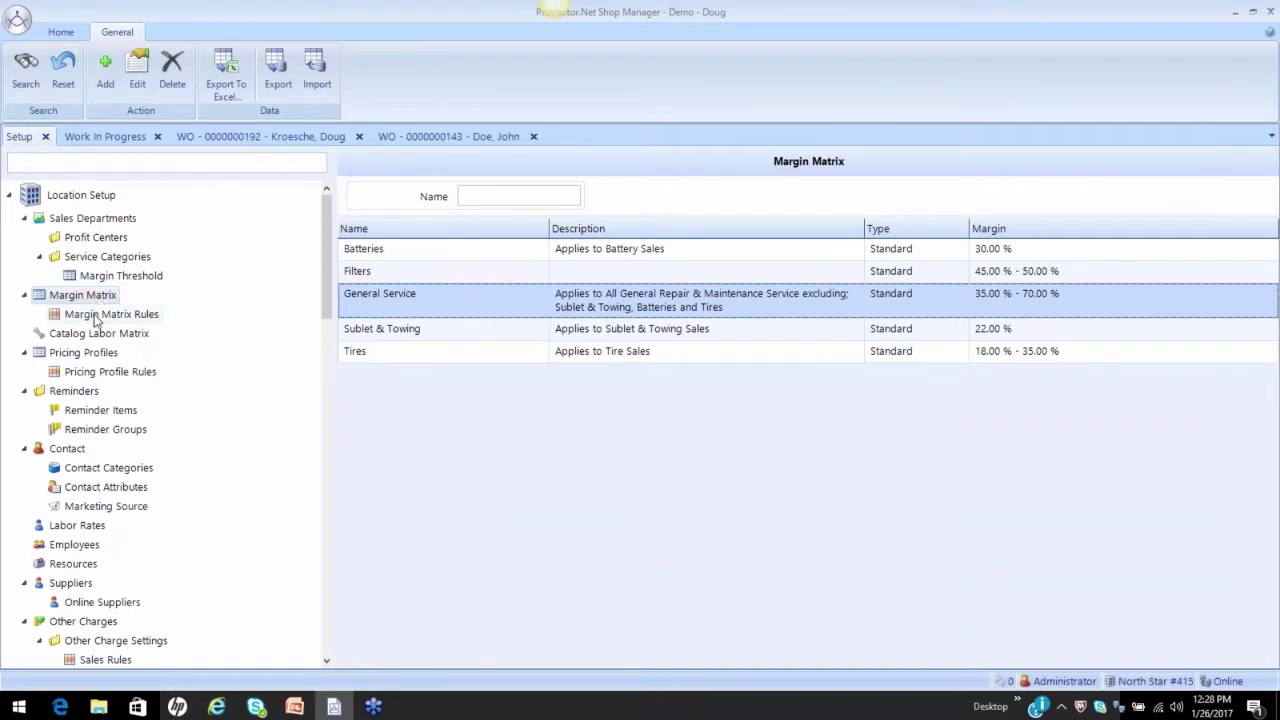
# Open Margin Matrix Rules from the Margin Matrix section of the Setup tree
pyautogui.click(98, 315)
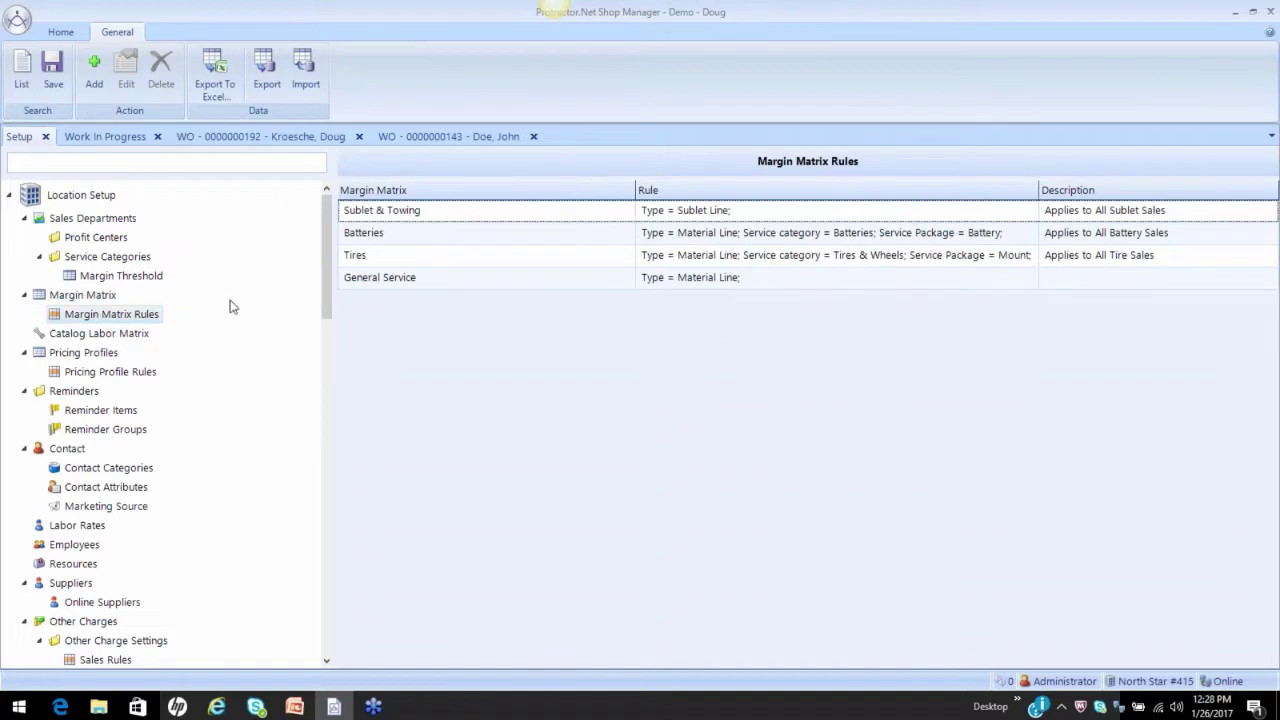
pyautogui.doubleClick(414, 213)
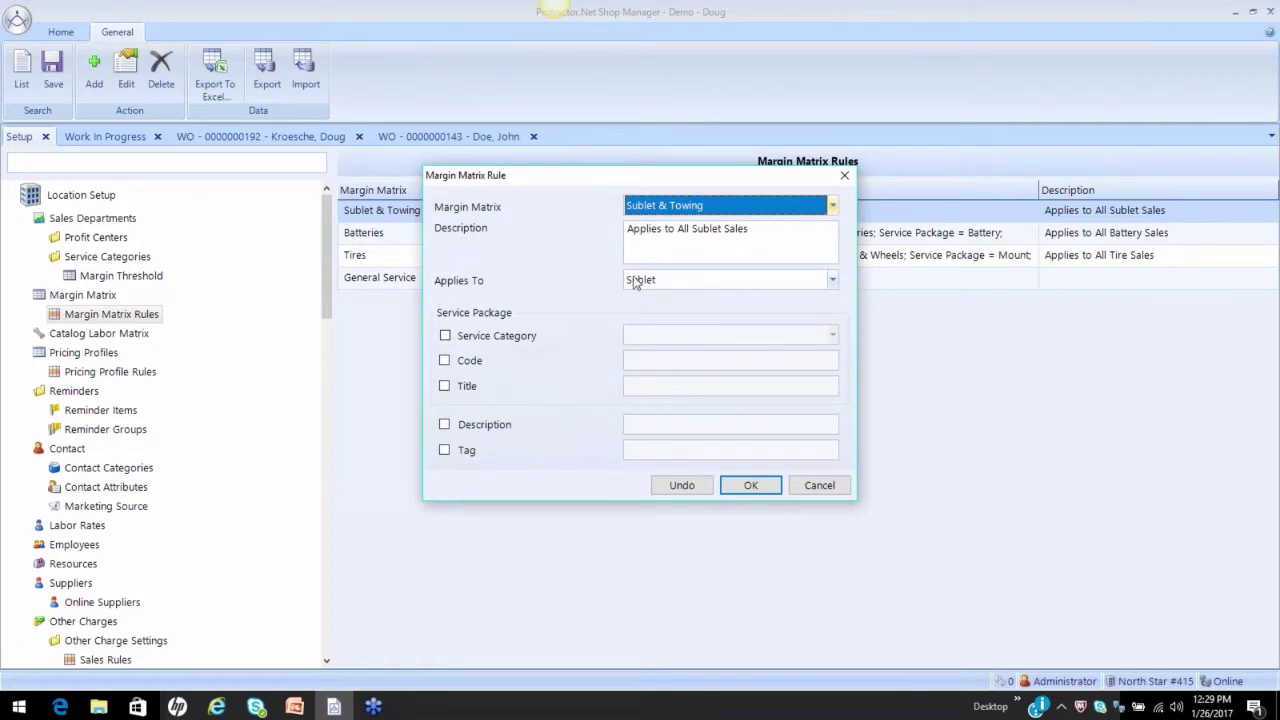
pyautogui.click(831, 280)
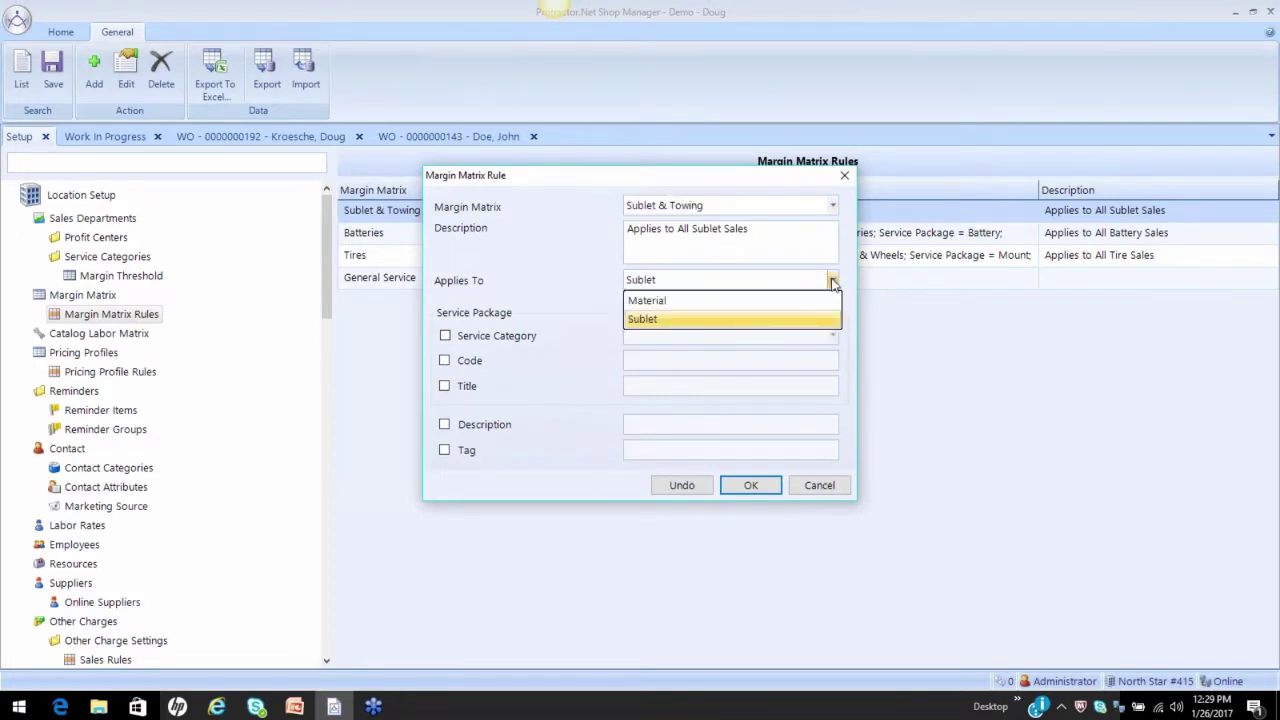
pyautogui.click(815, 320)
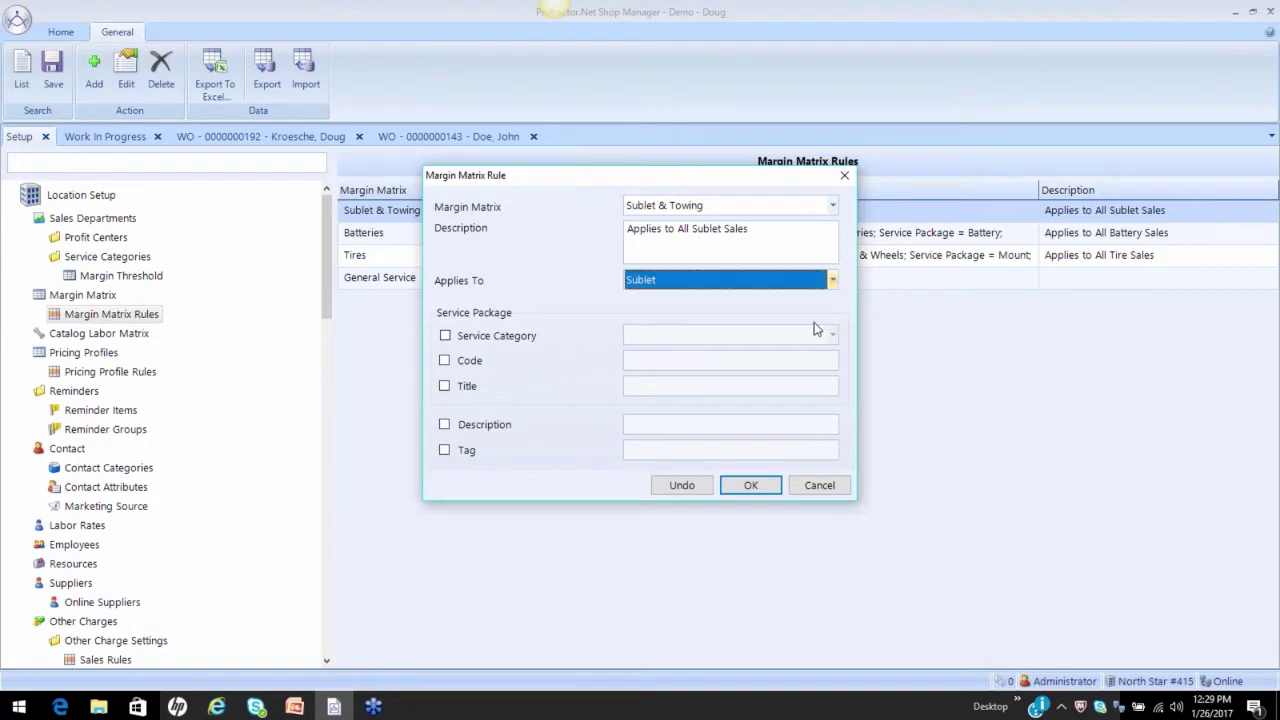
pyautogui.click(821, 485)
pyautogui.doubleClick(529, 230)
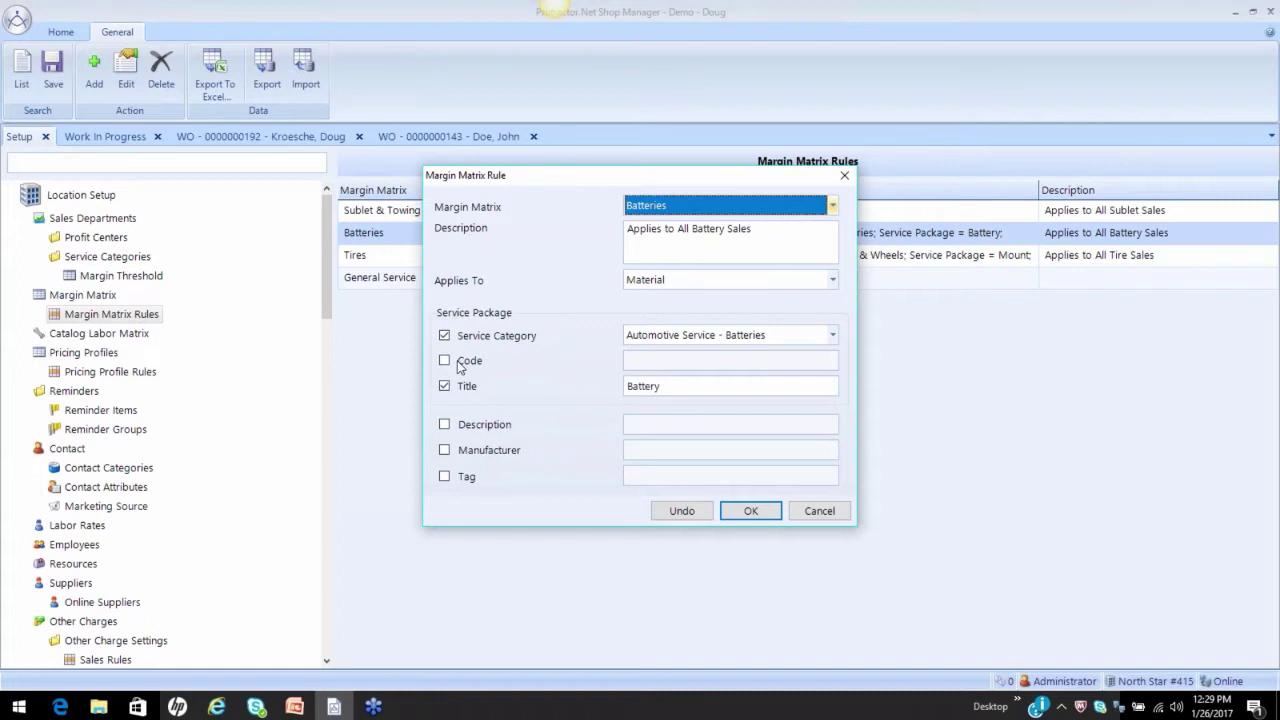
pyautogui.click(819, 511)
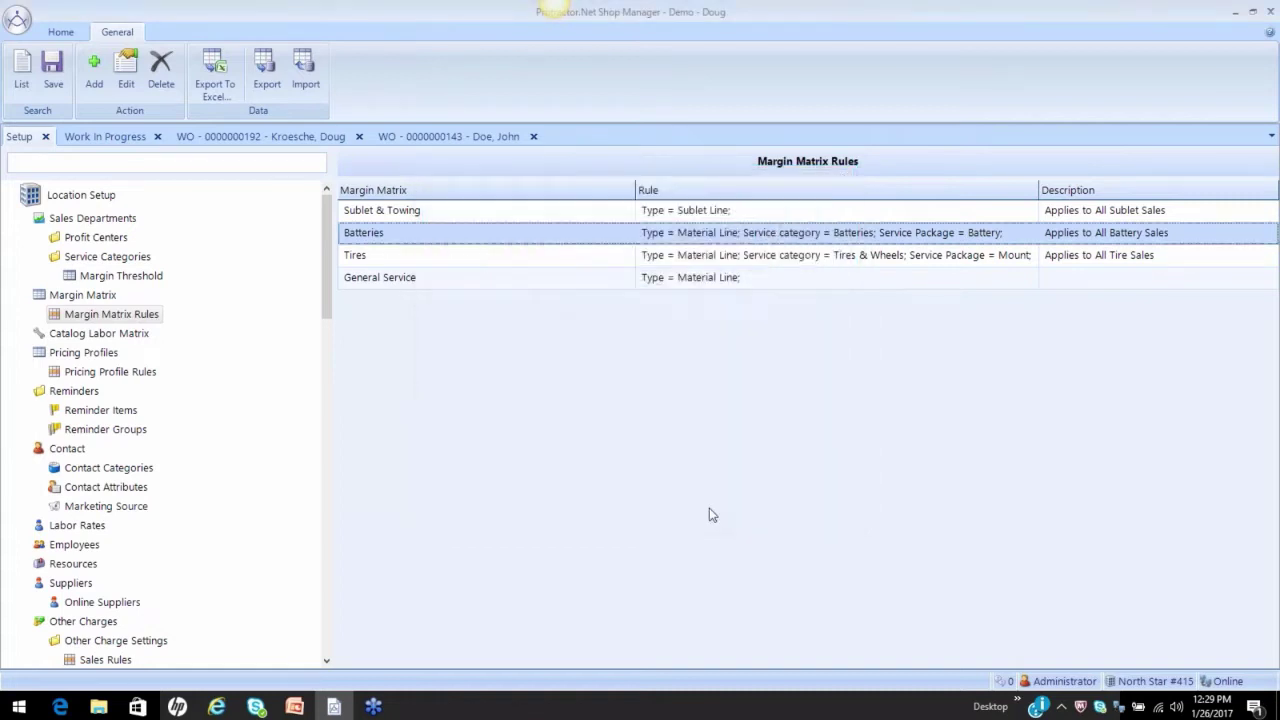
pyautogui.doubleClick(547, 254)
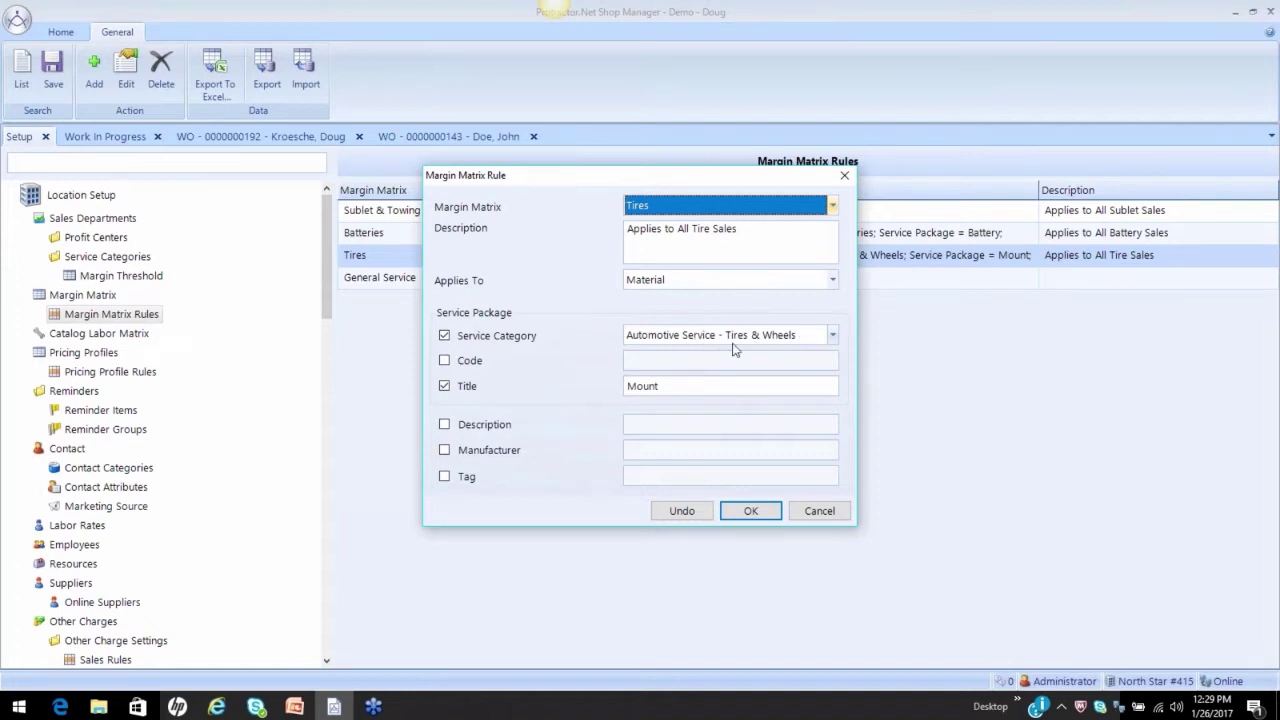
pyautogui.click(819, 511)
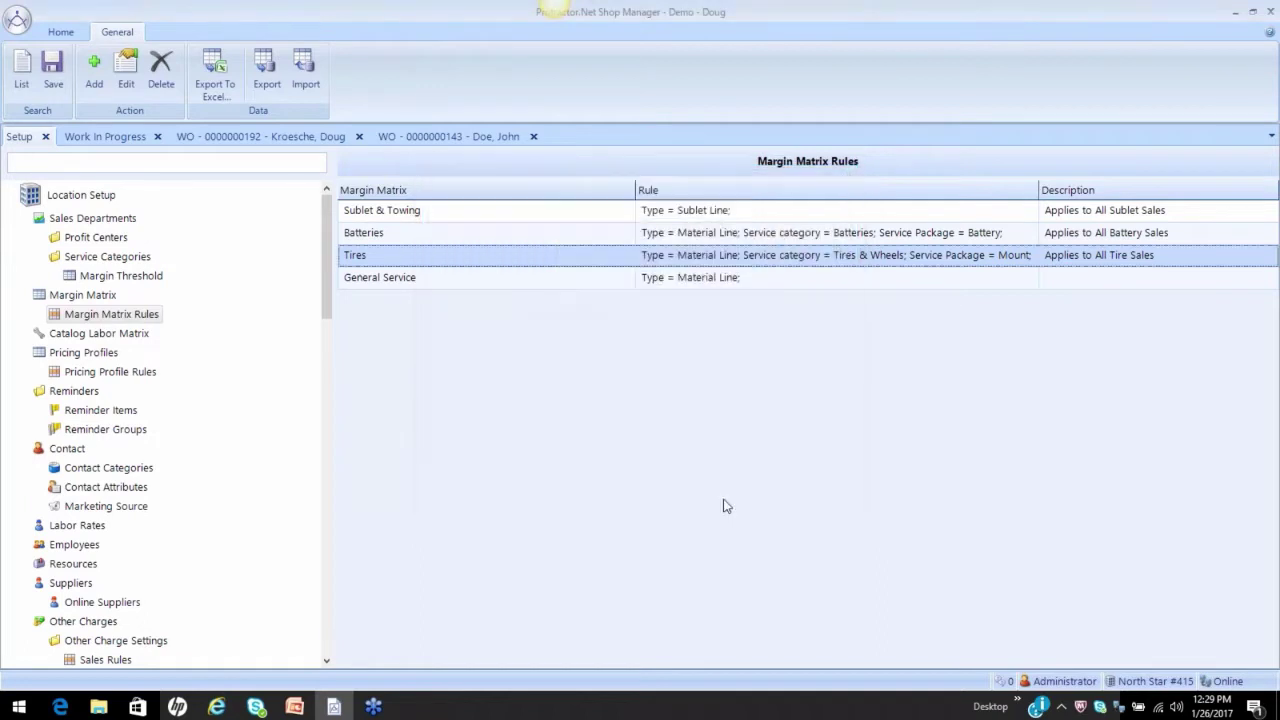
pyautogui.doubleClick(581, 280)
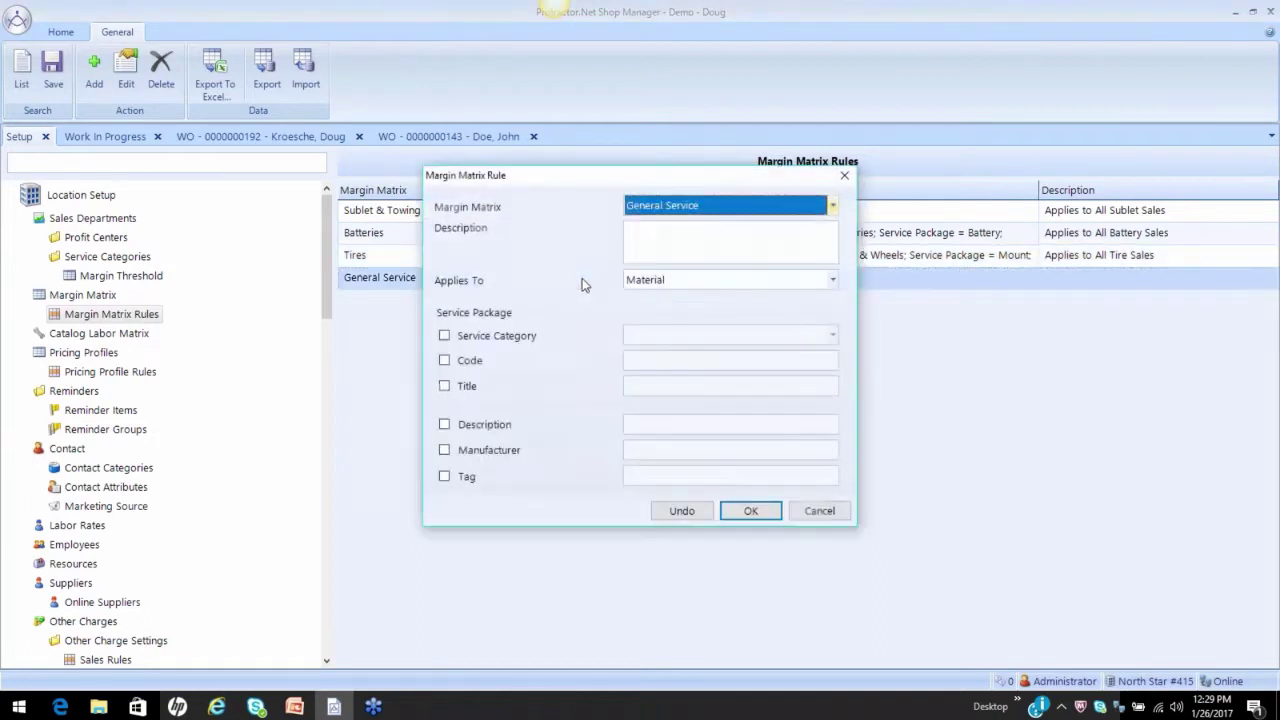
pyautogui.moveTo(604, 175); pyautogui.dragTo(605, 311)
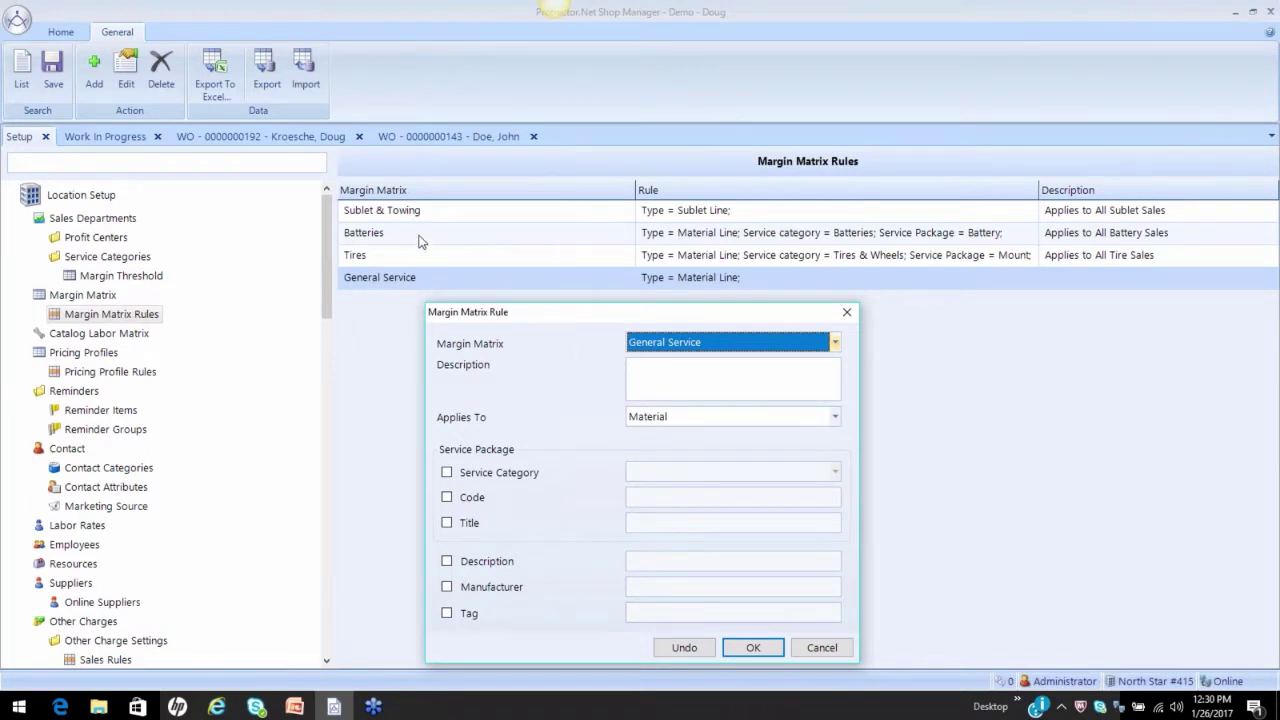
pyautogui.click(823, 648)
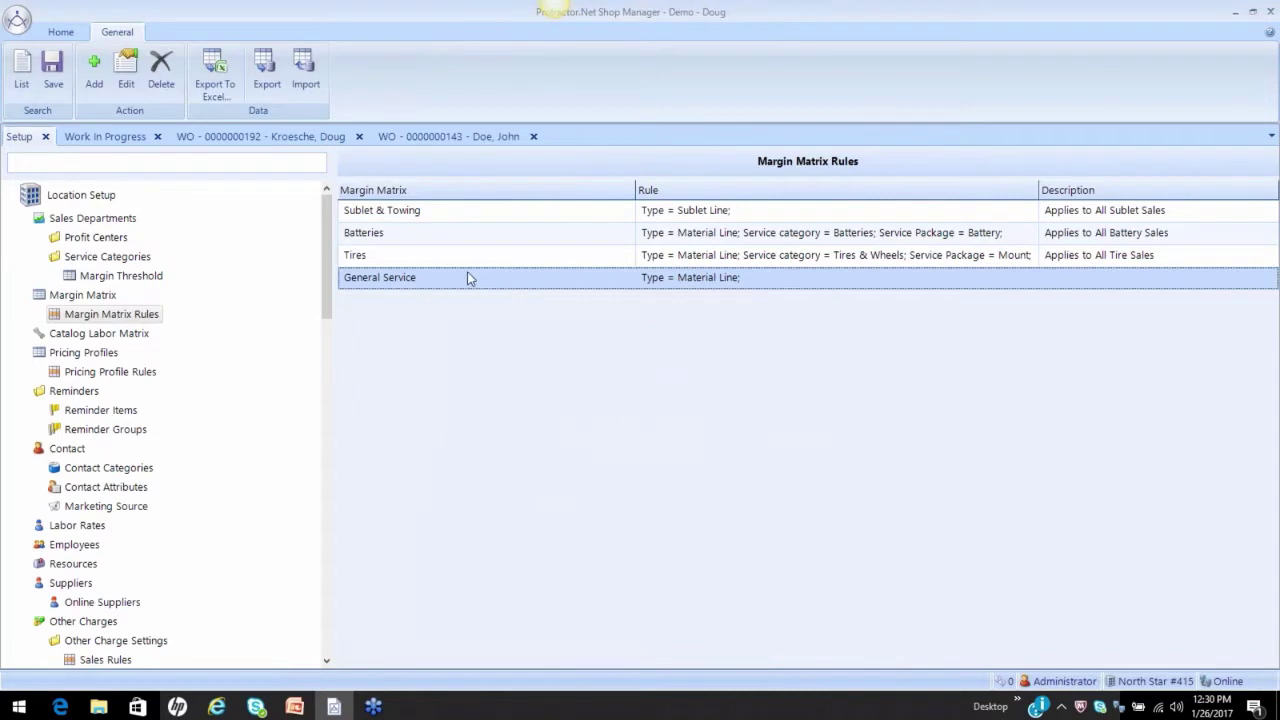
pyautogui.moveTo(459, 283); pyautogui.dragTo(467, 248)
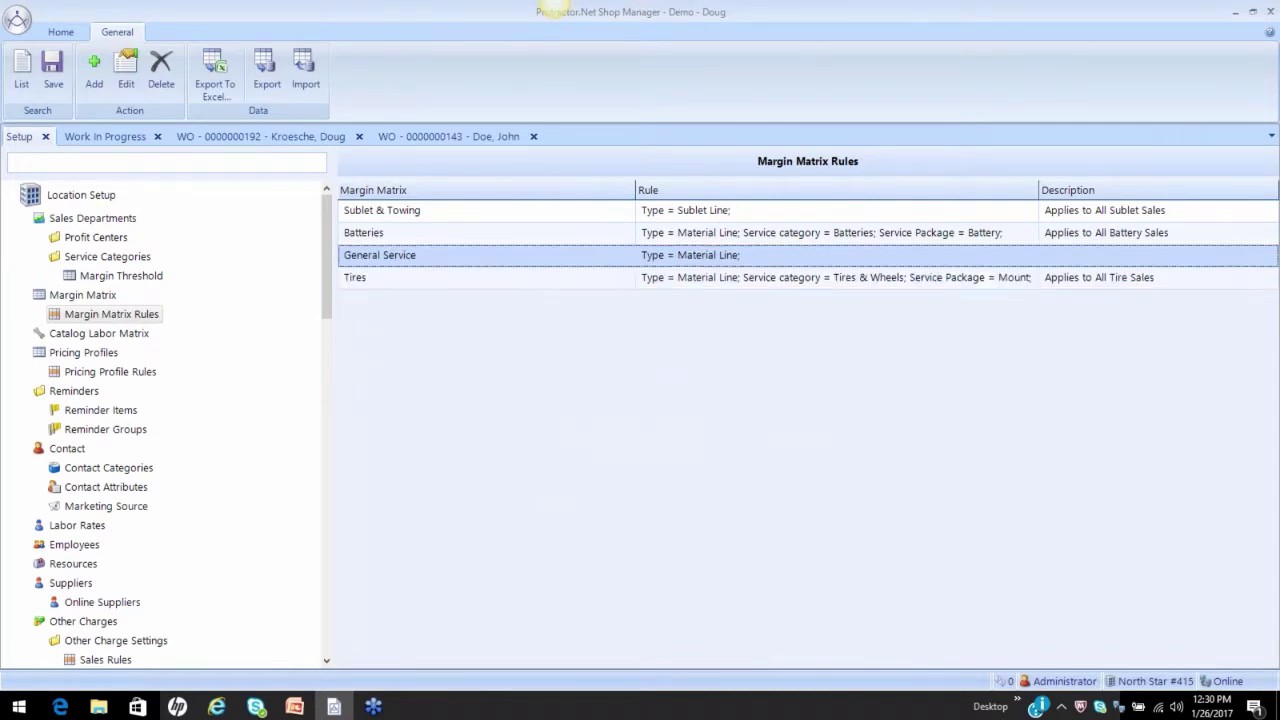
pyautogui.doubleClick(385, 265)
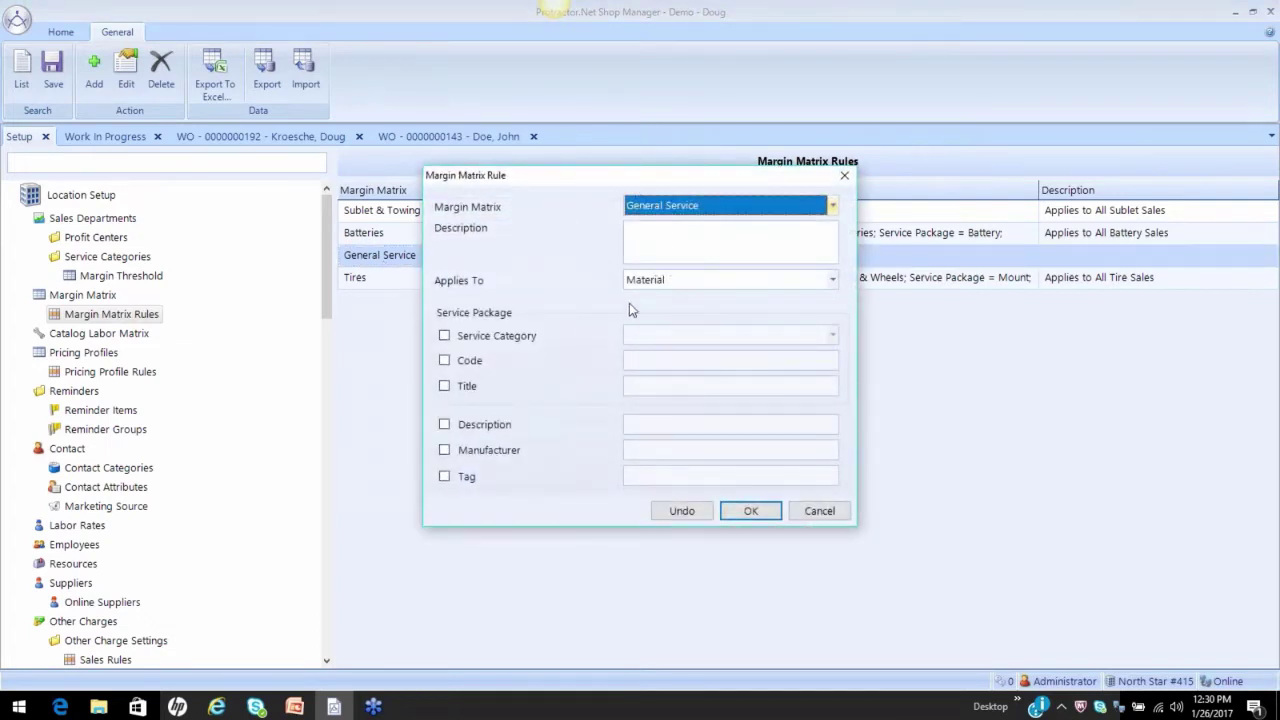
pyautogui.click(819, 512)
pyautogui.moveTo(387, 286); pyautogui.dragTo(408, 258)
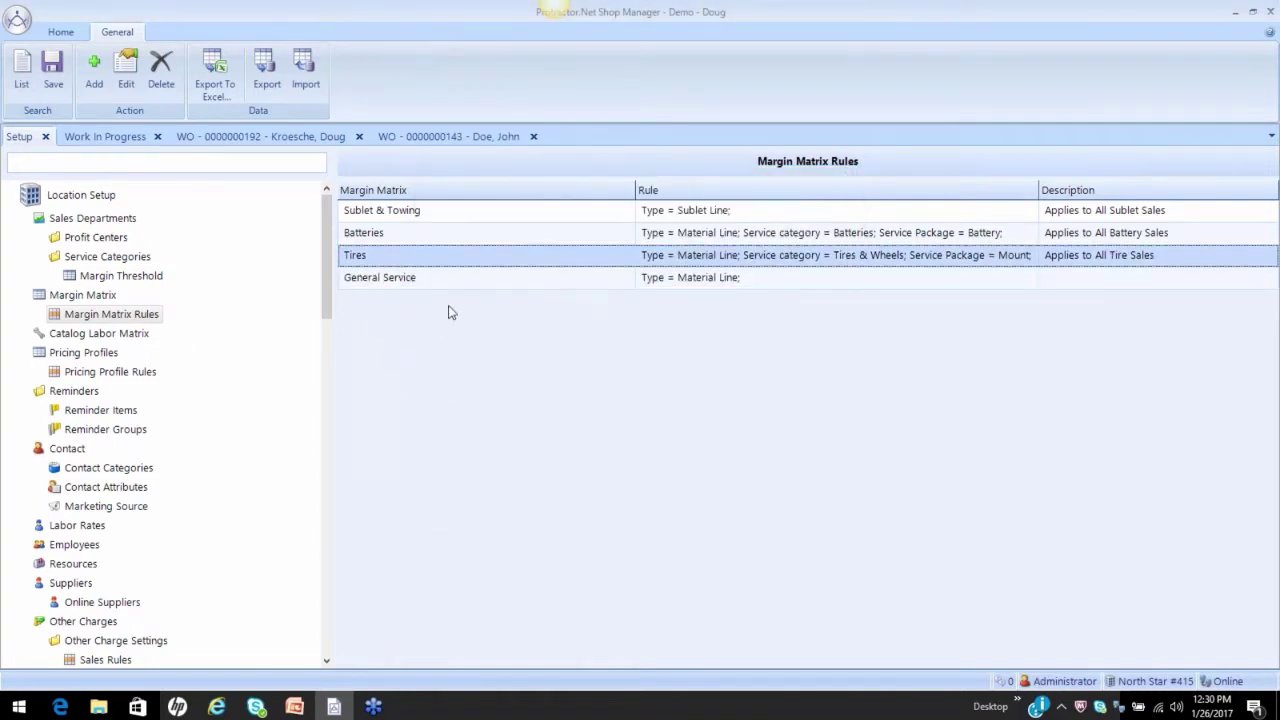
pyautogui.click(443, 284)
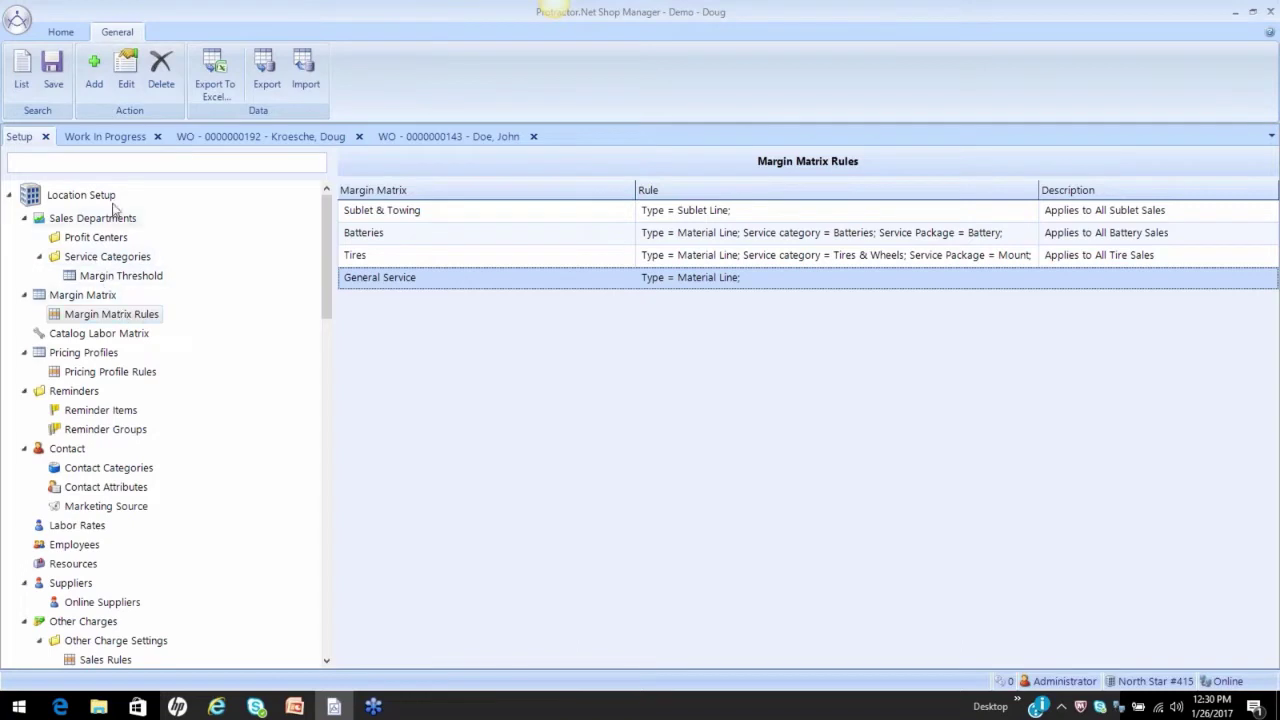
# Add a rule using the Filters margin matrix that matches material lines with description 'Filter'
pyautogui.click(94, 68)
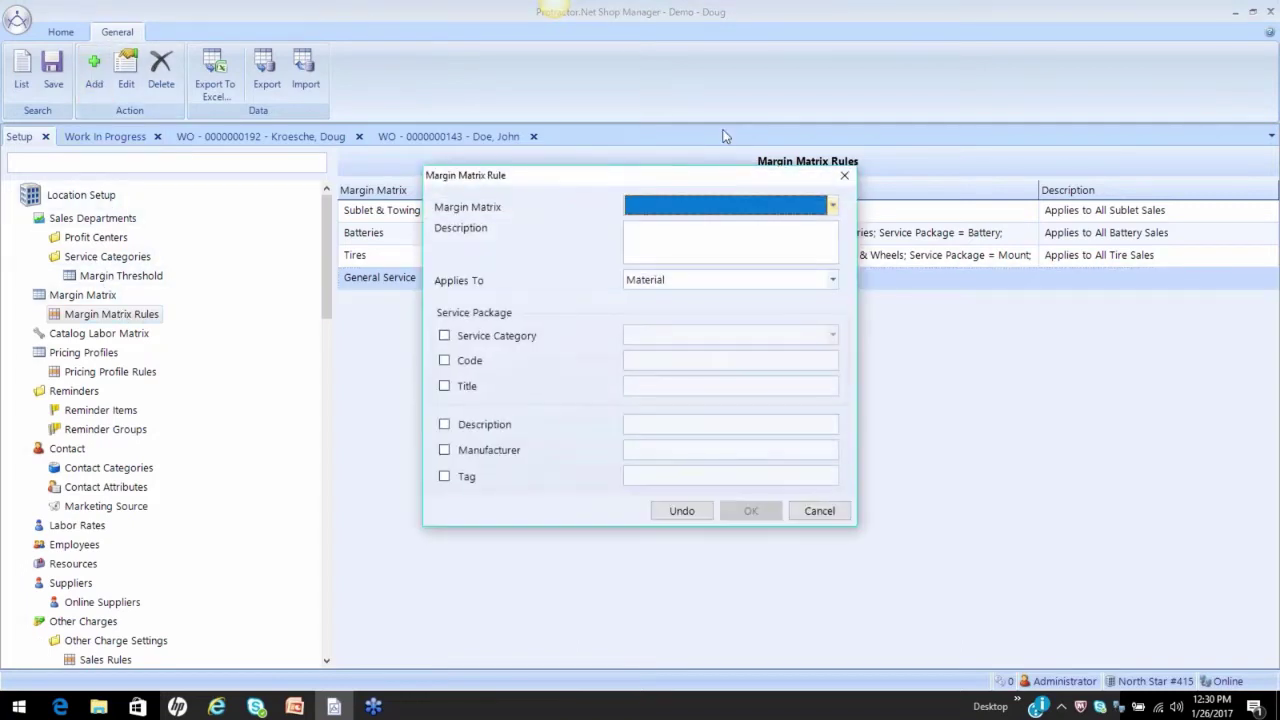
pyautogui.click(832, 206)
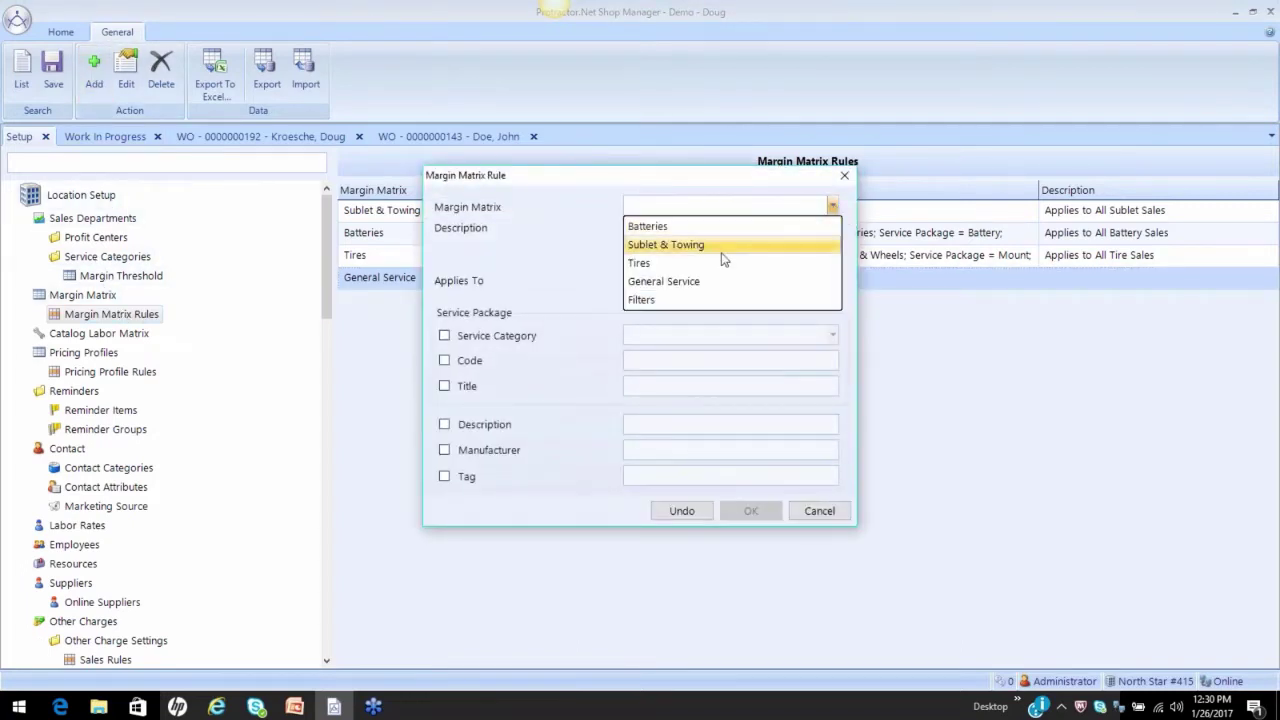
pyautogui.click(666, 299)
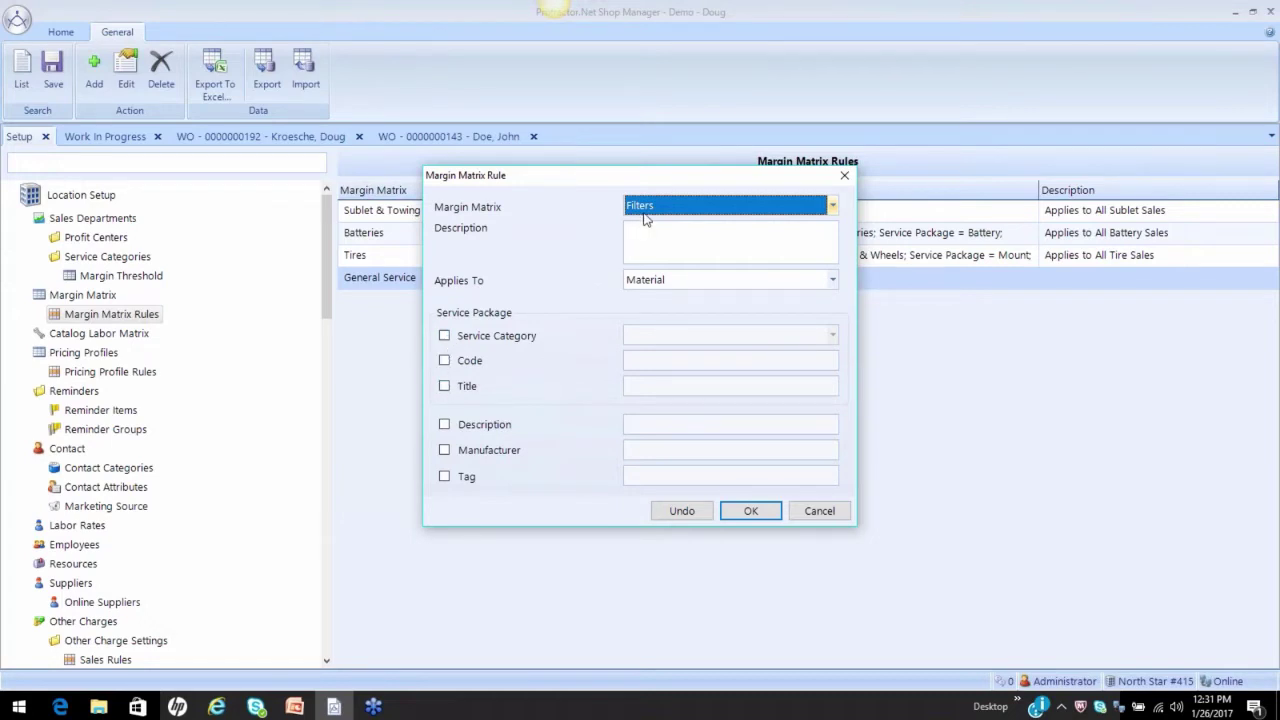
pyautogui.click(445, 426)
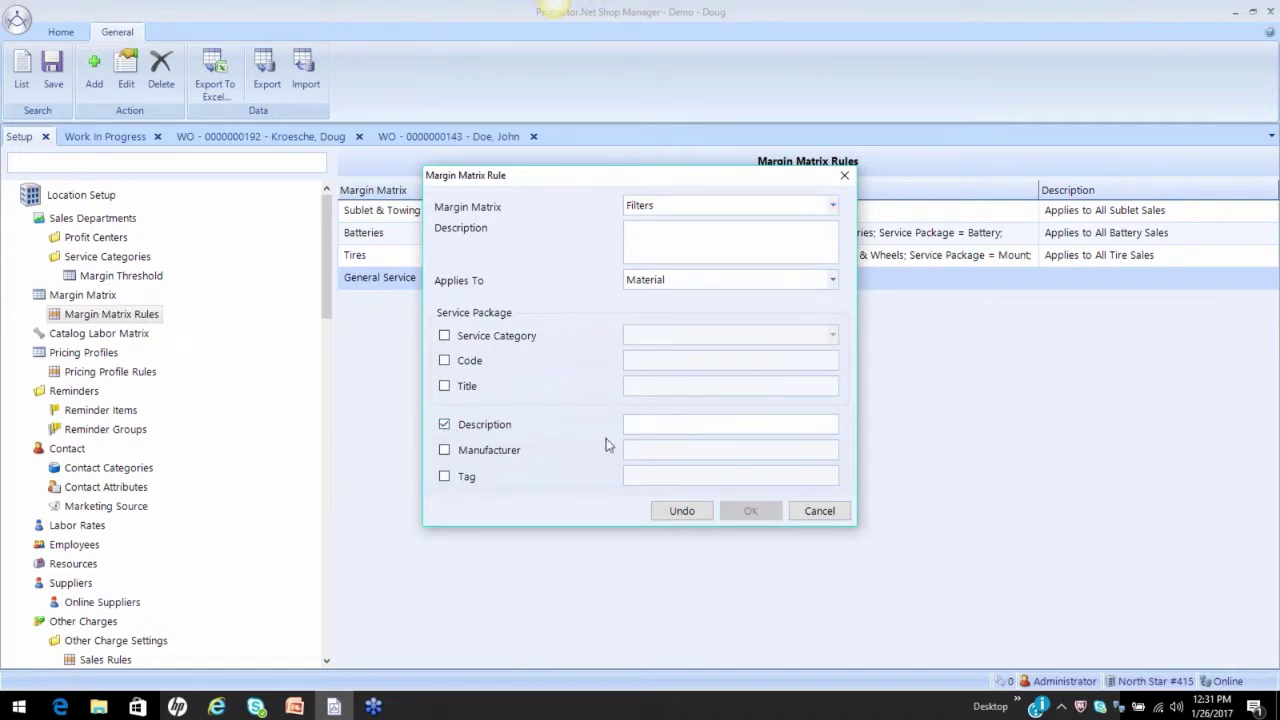
pyautogui.click(651, 424)
pyautogui.write('Filter')
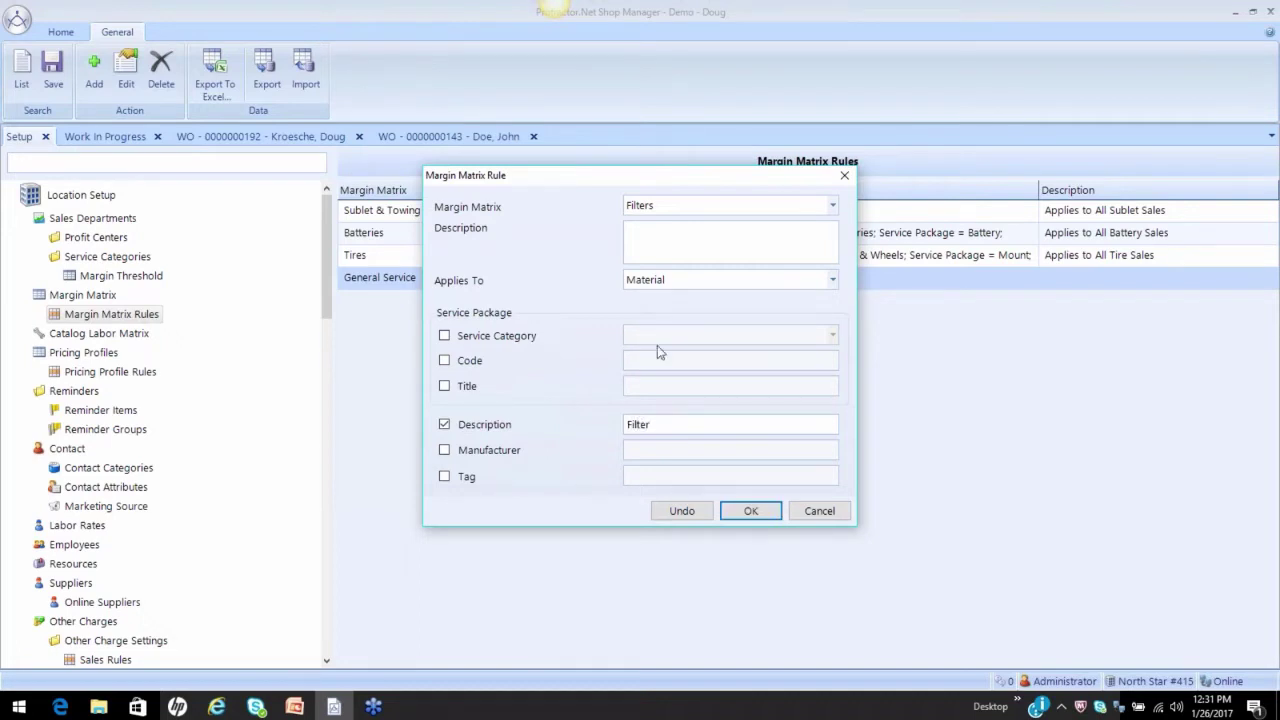
pyautogui.moveTo(656, 425); pyautogui.dragTo(604, 430)
pyautogui.click(676, 428)
pyautogui.press('BackSpace')
pyautogui.press('BackSpace')
pyautogui.write('er')
pyautogui.click(751, 512)
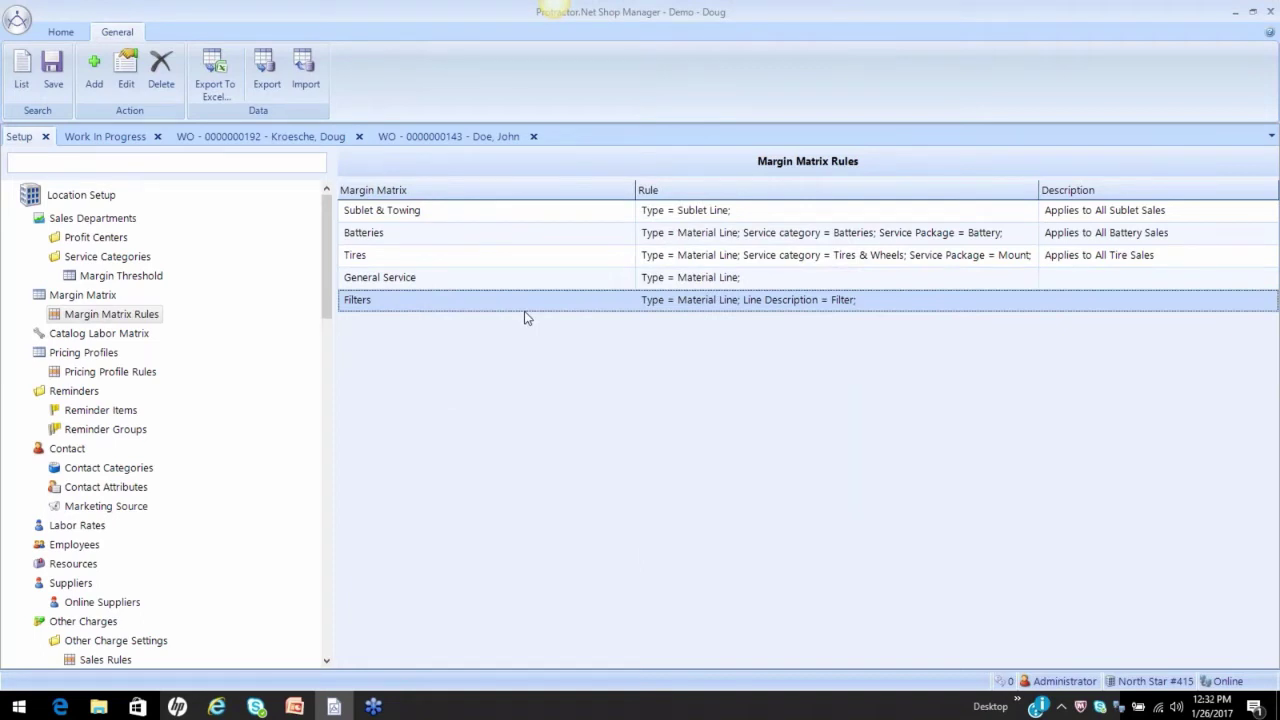
# Move the Filters rule ahead of General Service in the rule order and save the list
pyautogui.click(416, 281)
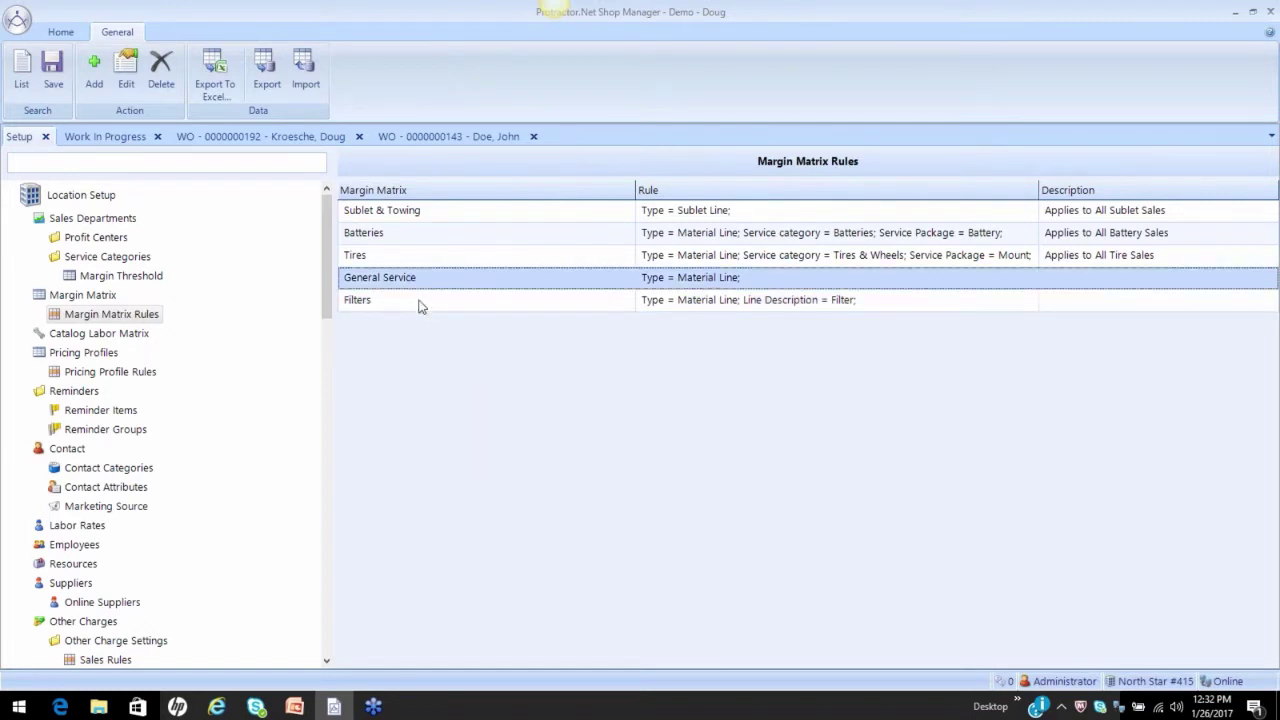
pyautogui.click(420, 309)
pyautogui.moveTo(420, 309); pyautogui.dragTo(423, 278)
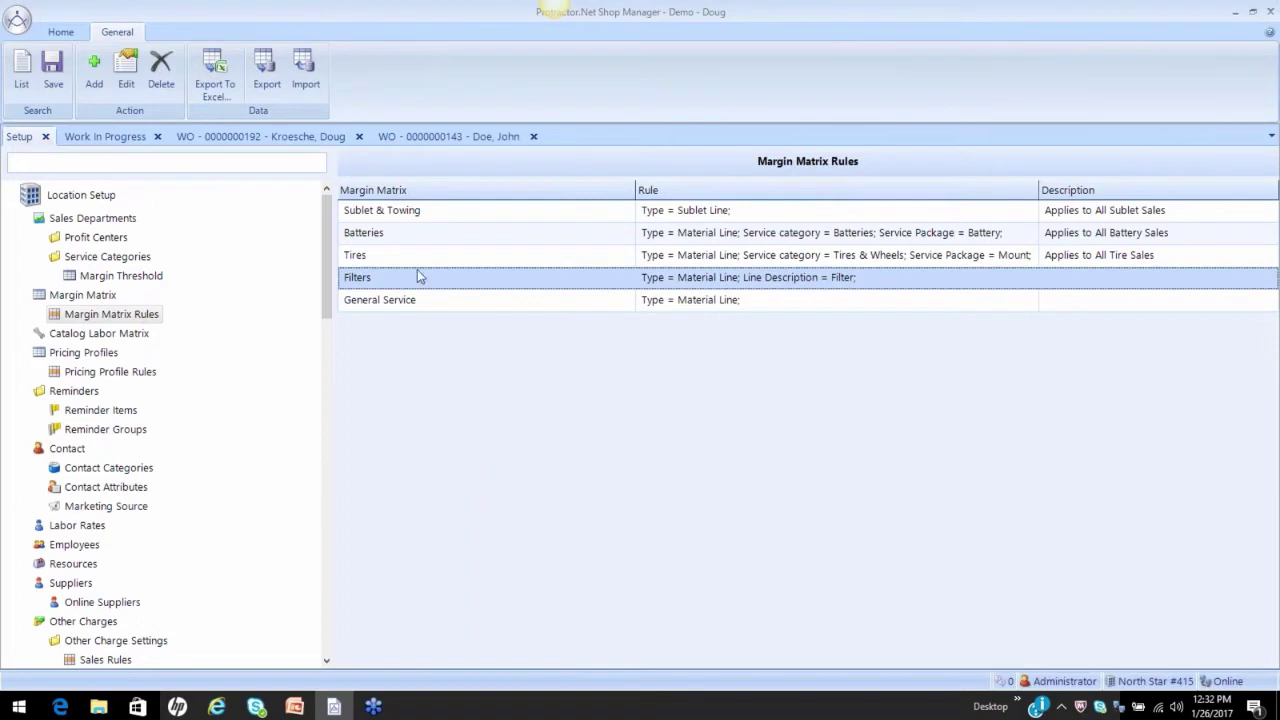
pyautogui.click(54, 66)
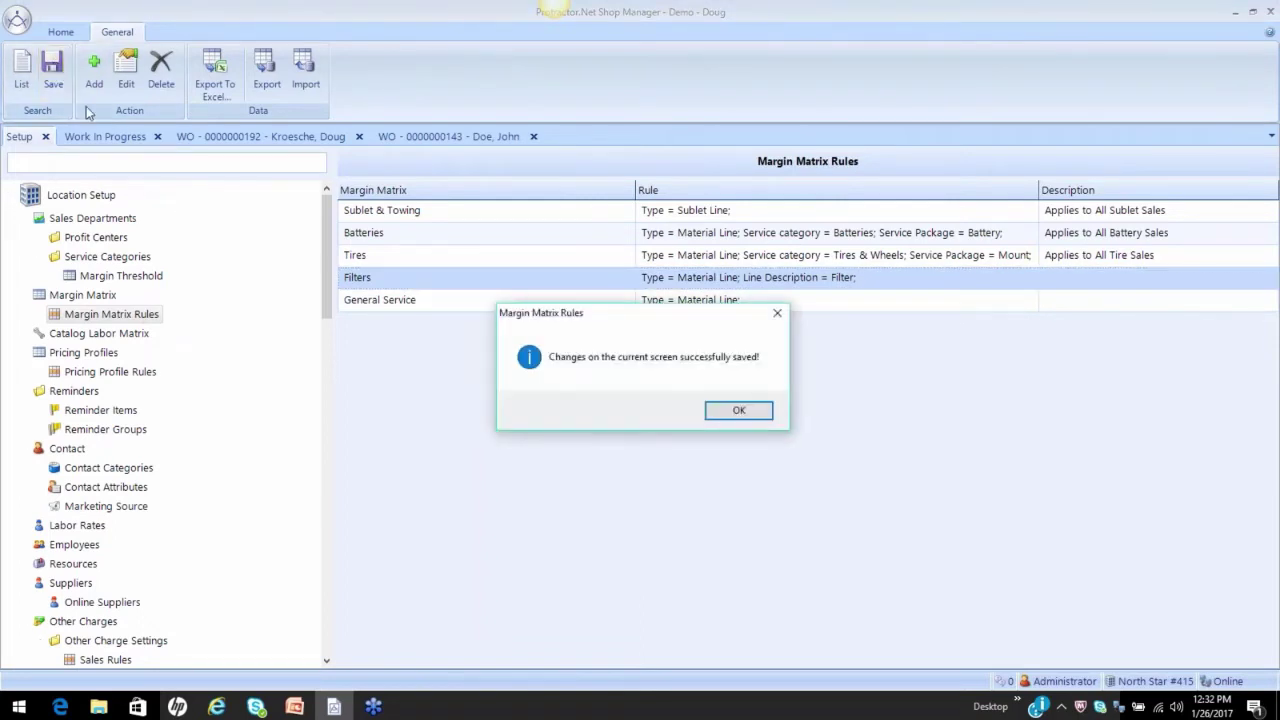
pyautogui.click(728, 412)
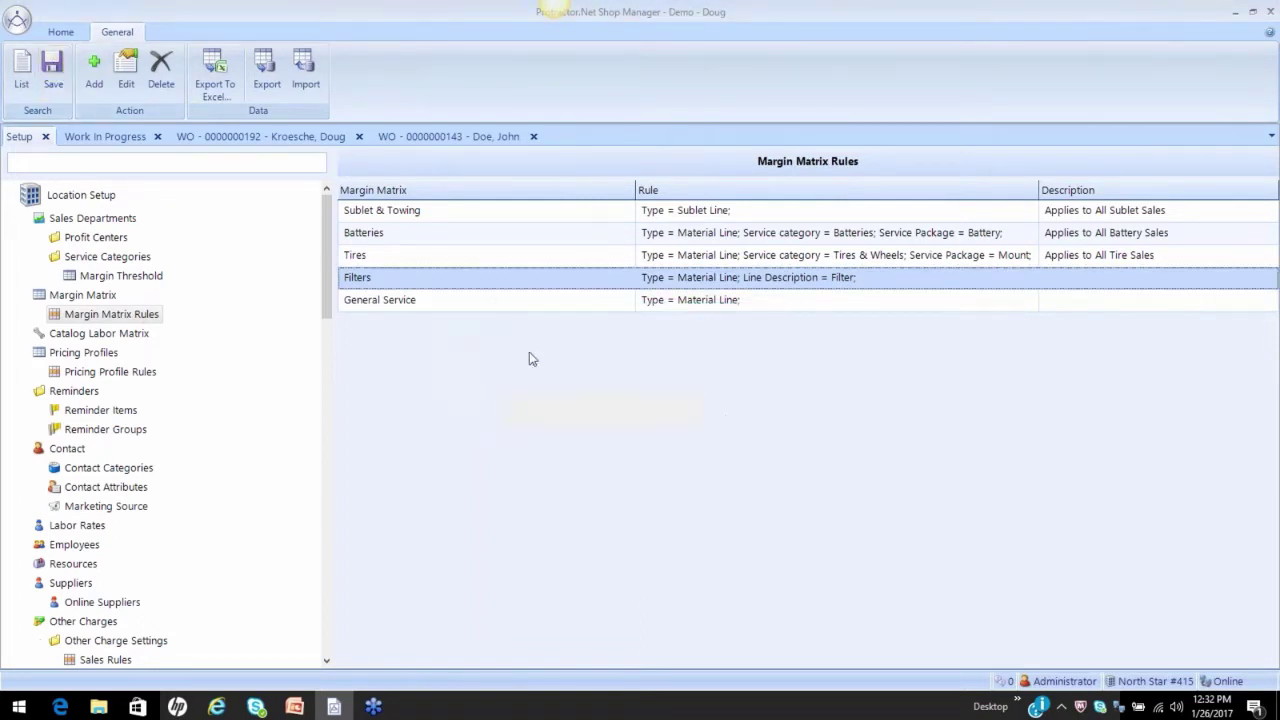
# Review the Filters margin matrix's $0.01–$25.00 cost tier, then switch to the open work order
pyautogui.click(86, 298)
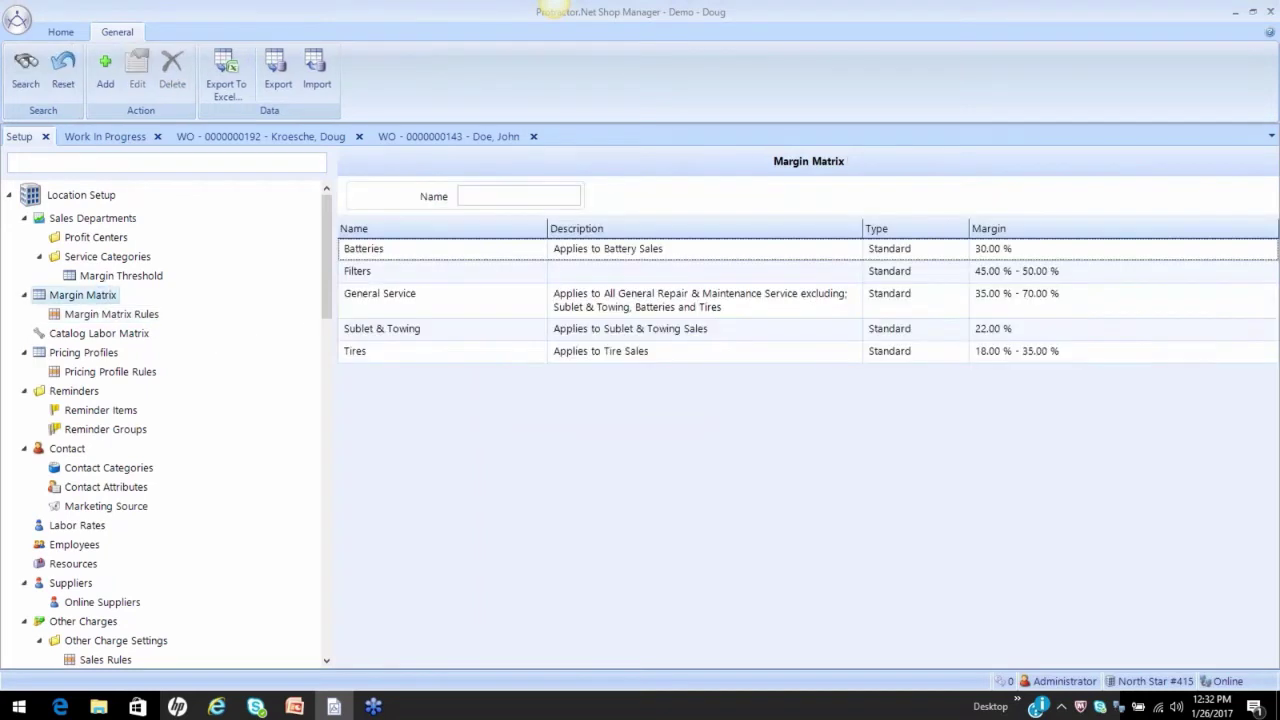
pyautogui.doubleClick(408, 272)
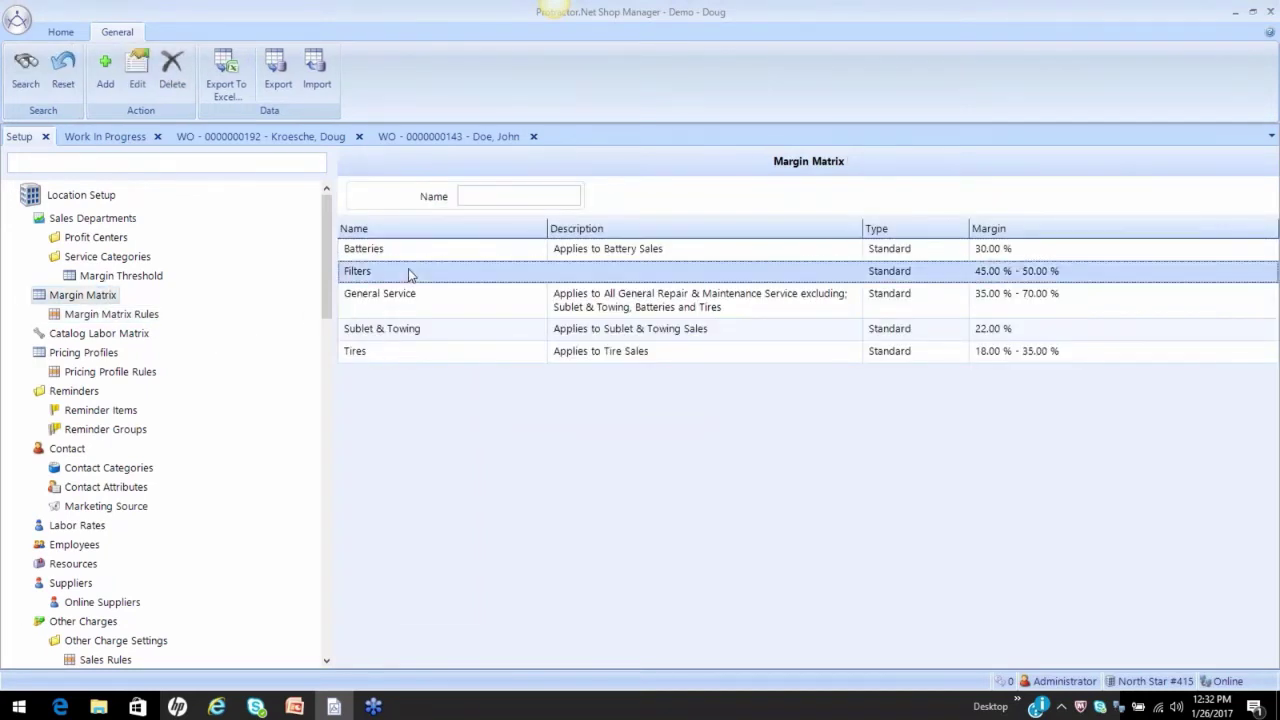
pyautogui.click(674, 425)
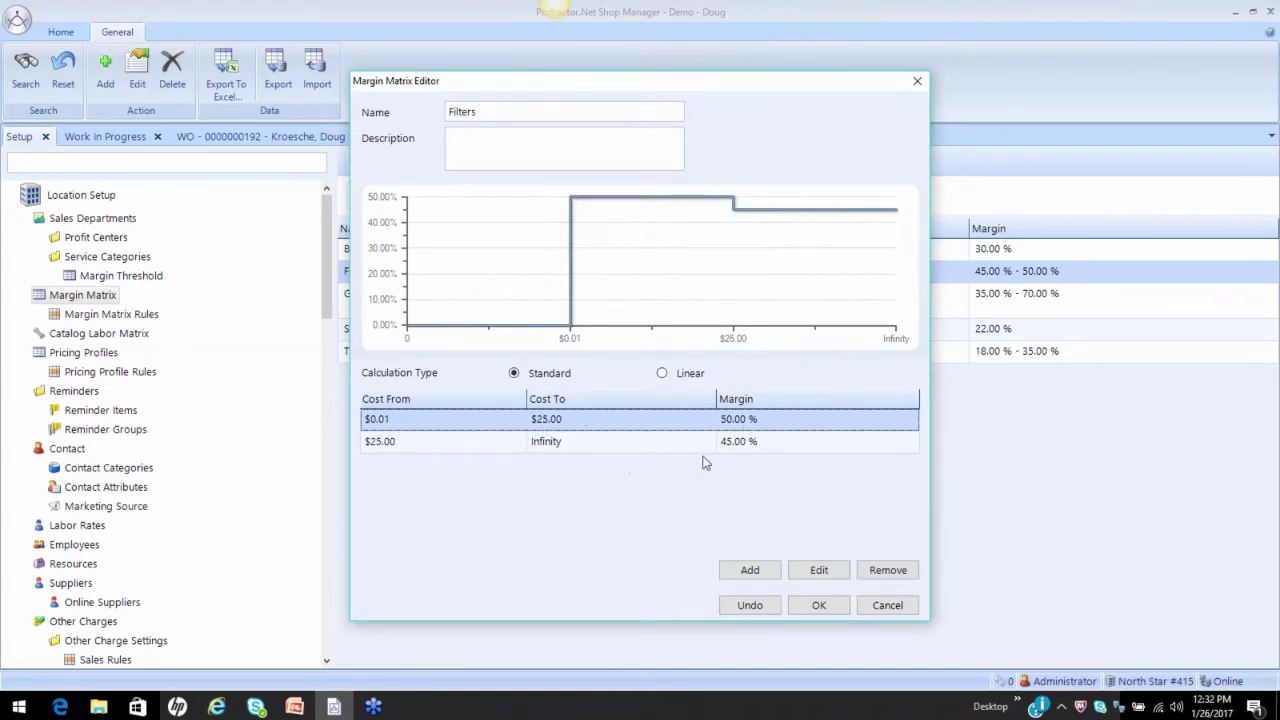
pyautogui.click(817, 605)
pyautogui.click(436, 137)
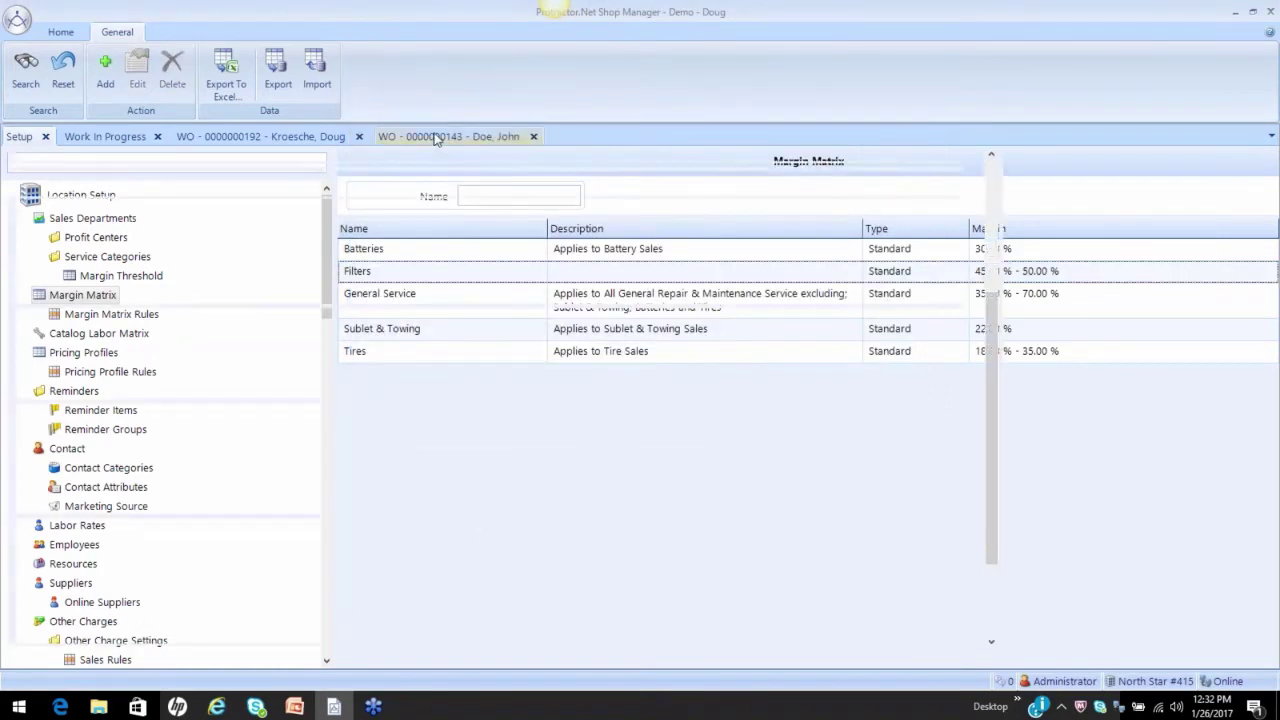
# Set the Air Filter line's unit cost to 30.00 and accept the $54.55 price at 45% margin
pyautogui.click(82, 56)
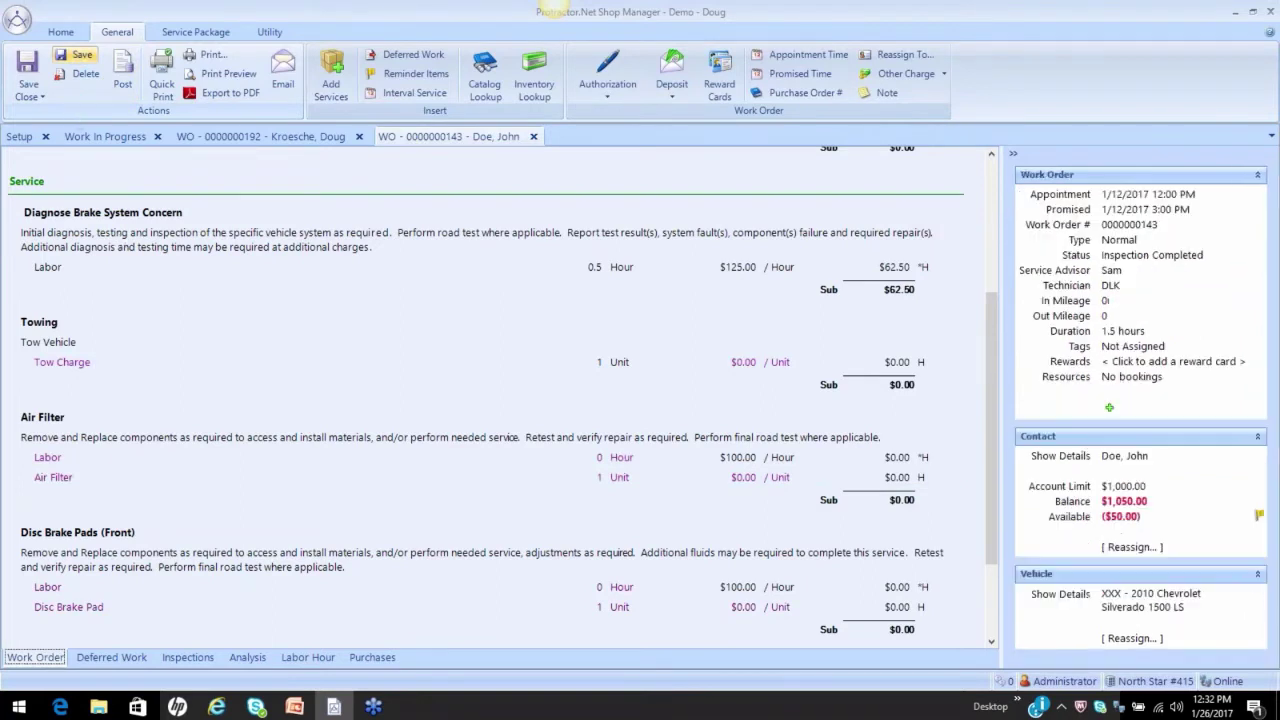
pyautogui.click(82, 480)
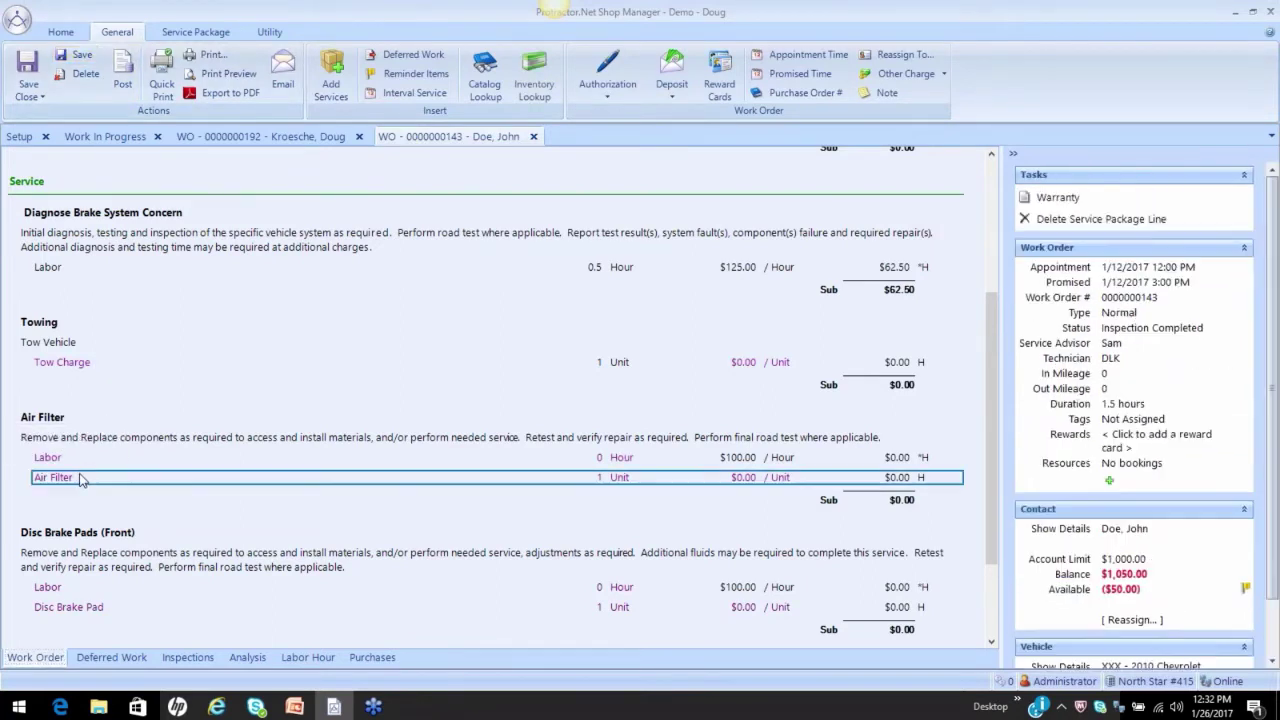
pyautogui.rightClick(82, 479)
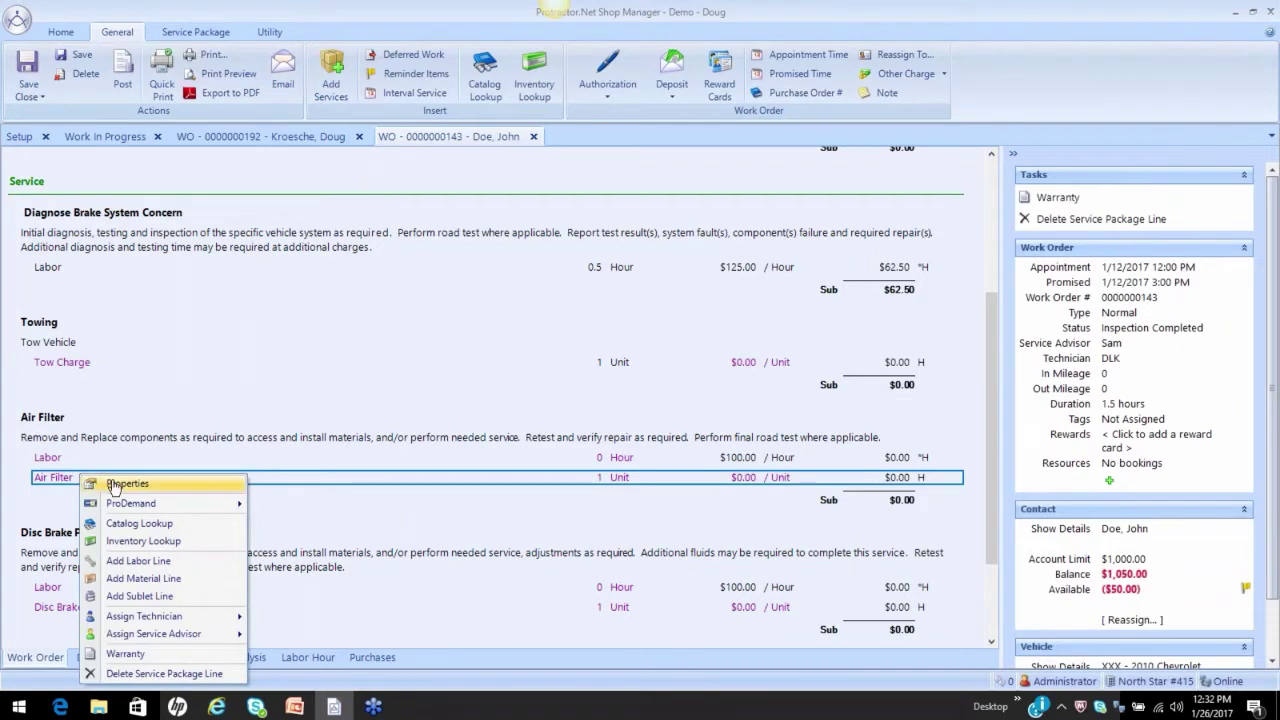
pyautogui.click(115, 485)
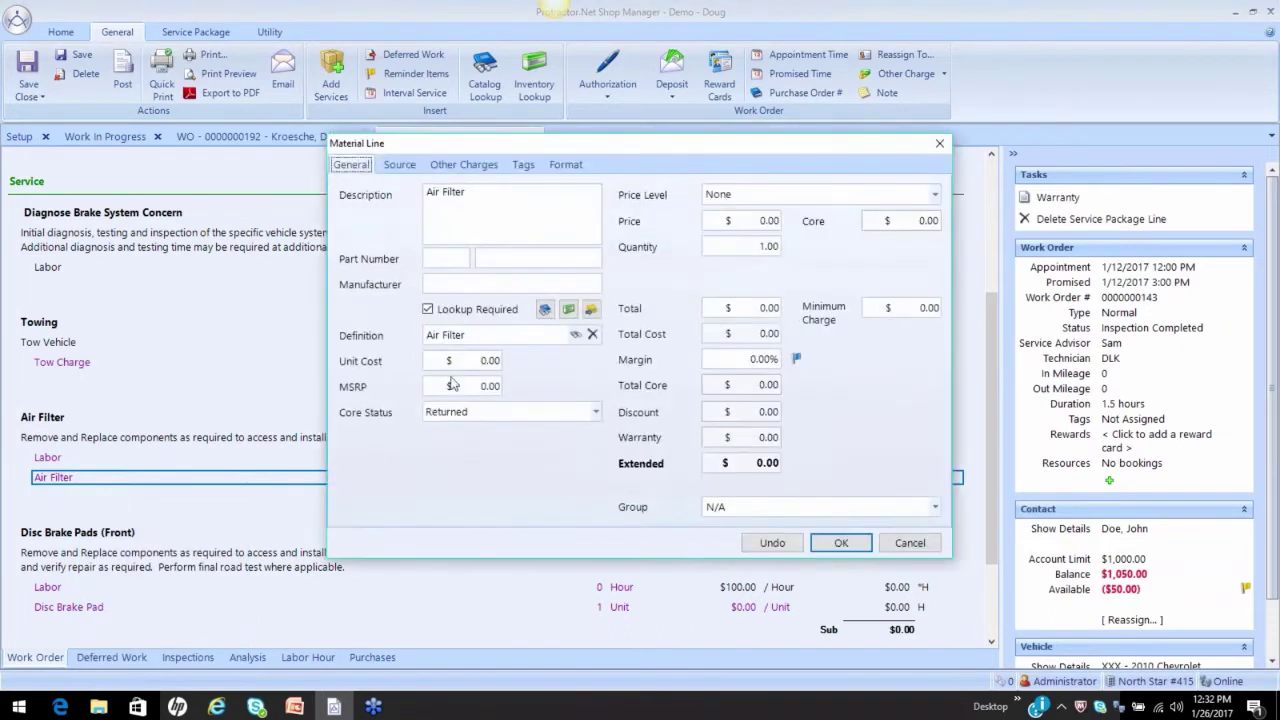
pyautogui.click(490, 364)
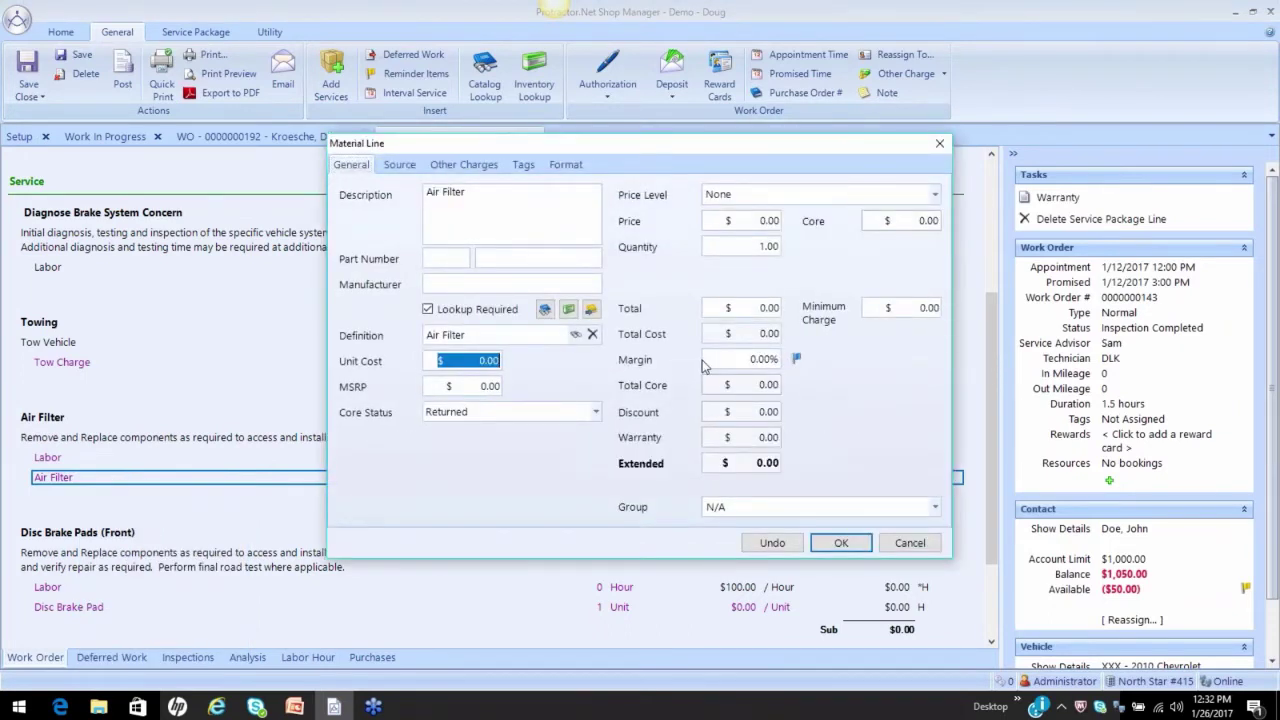
pyautogui.write('15')
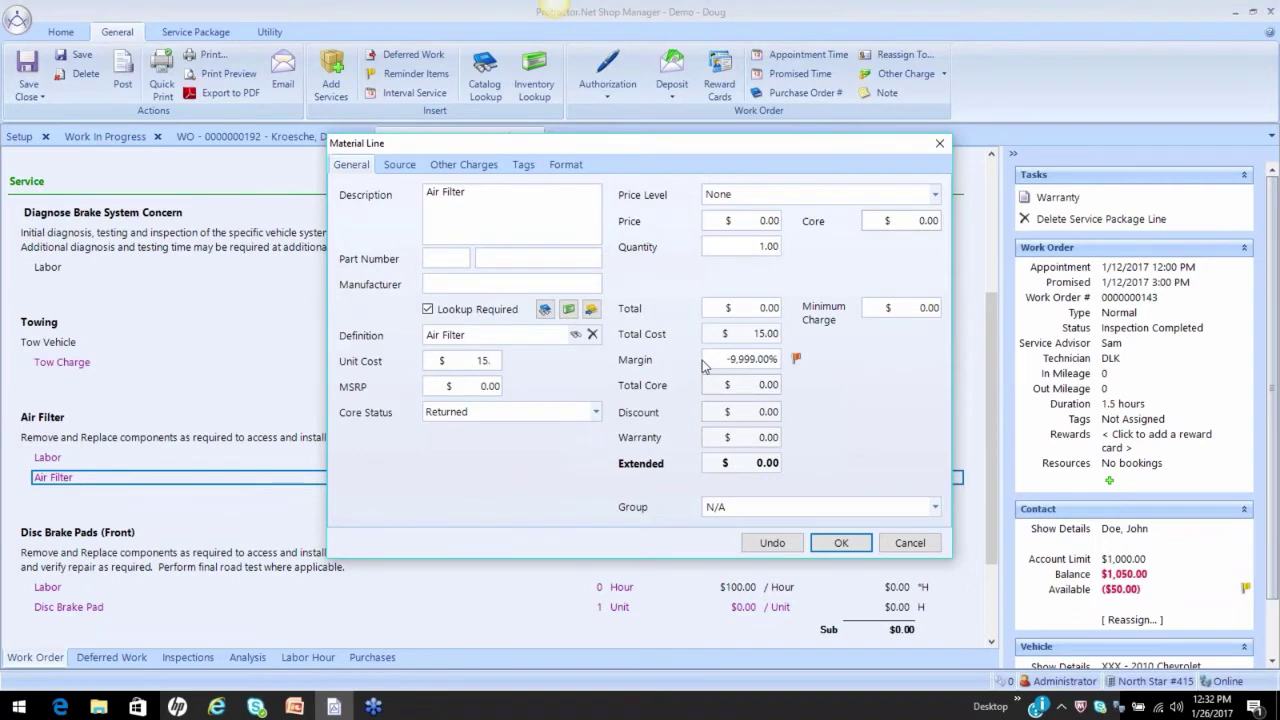
pyautogui.press('Tab')
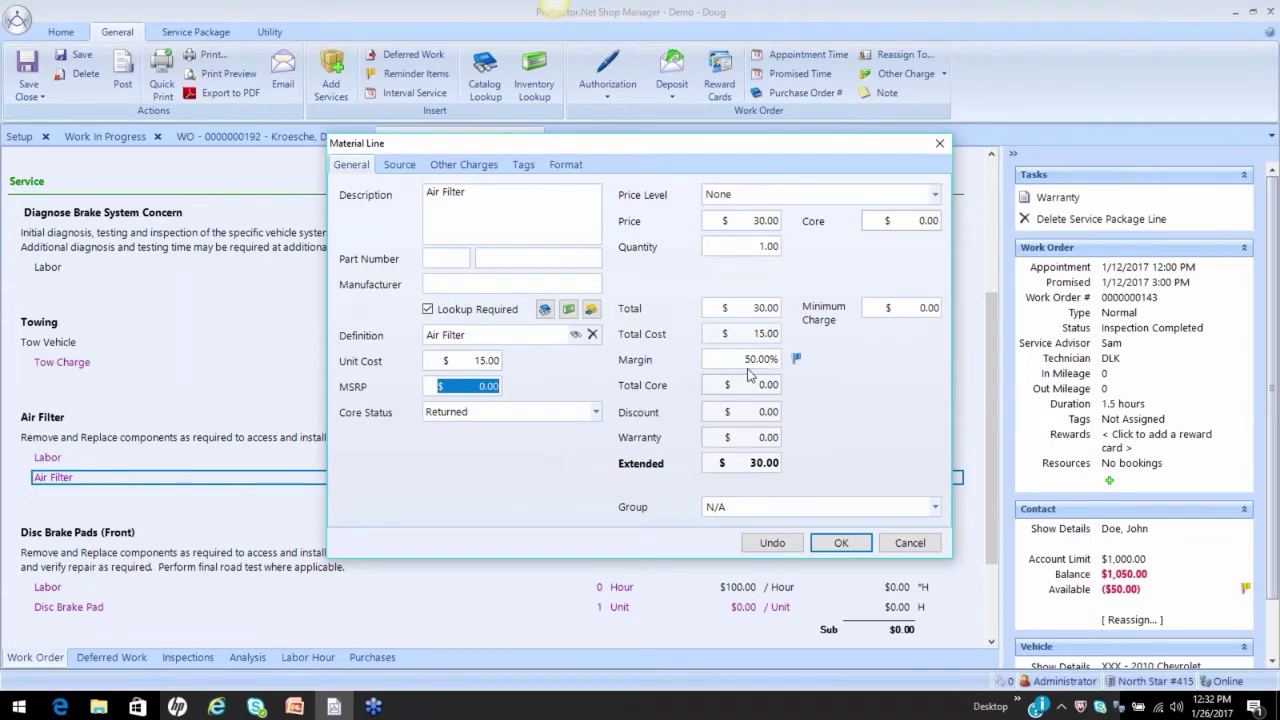
pyautogui.click(476, 364)
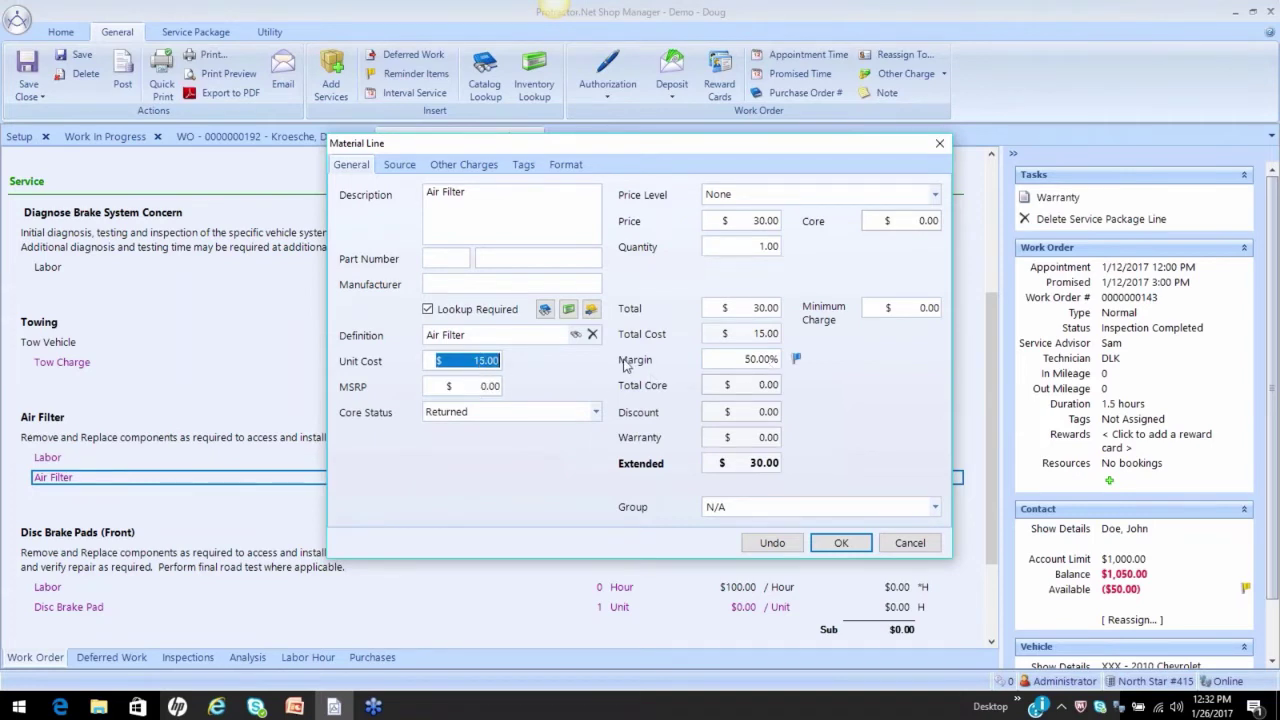
pyautogui.write('30')
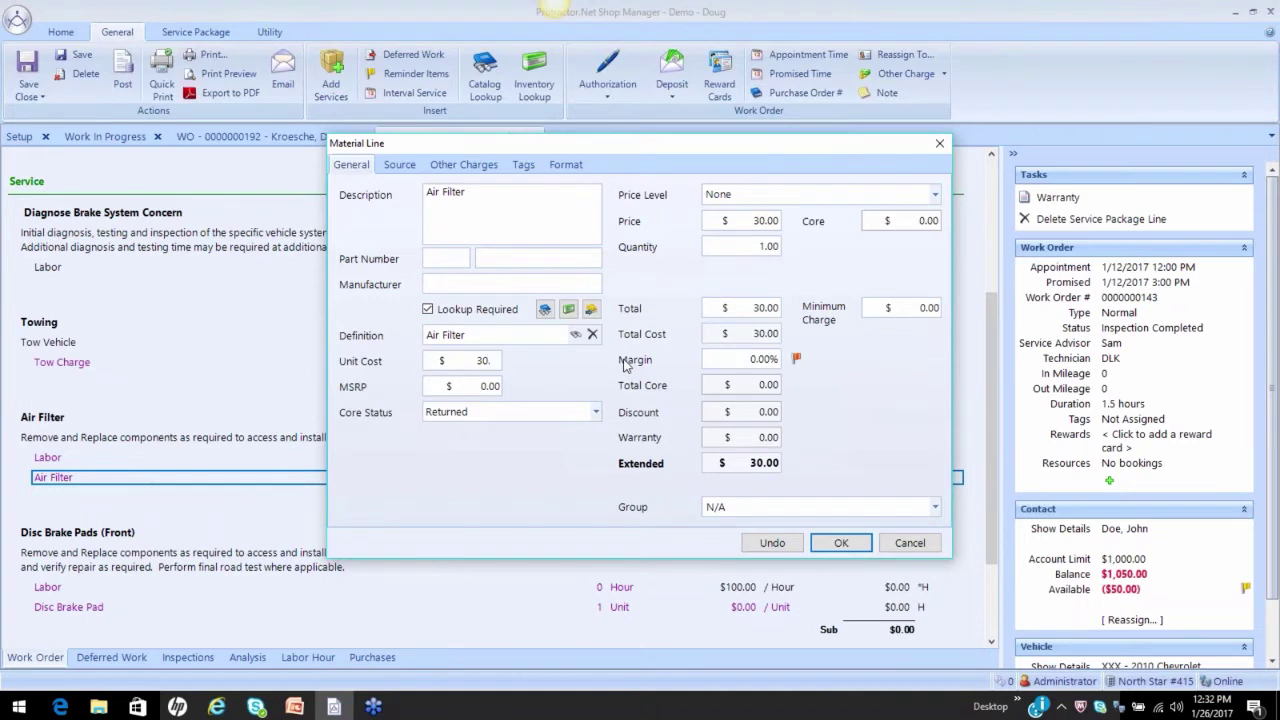
pyautogui.press('Tab')
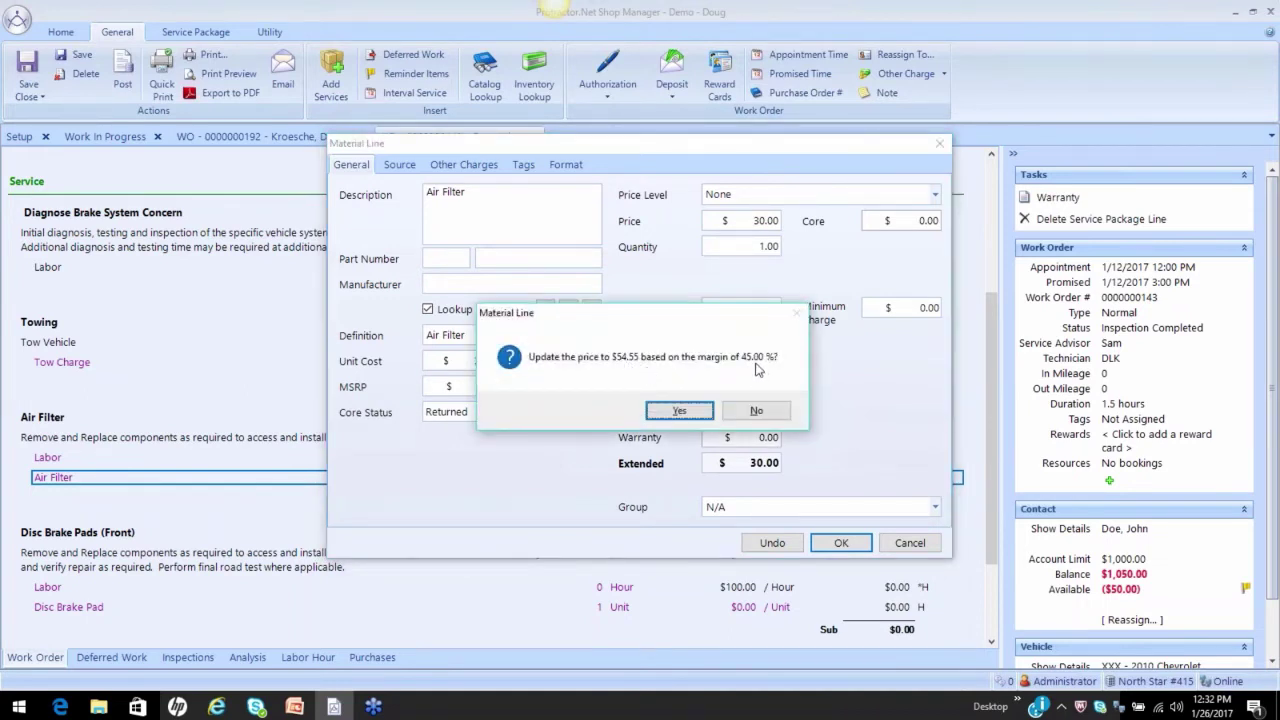
pyautogui.click(679, 410)
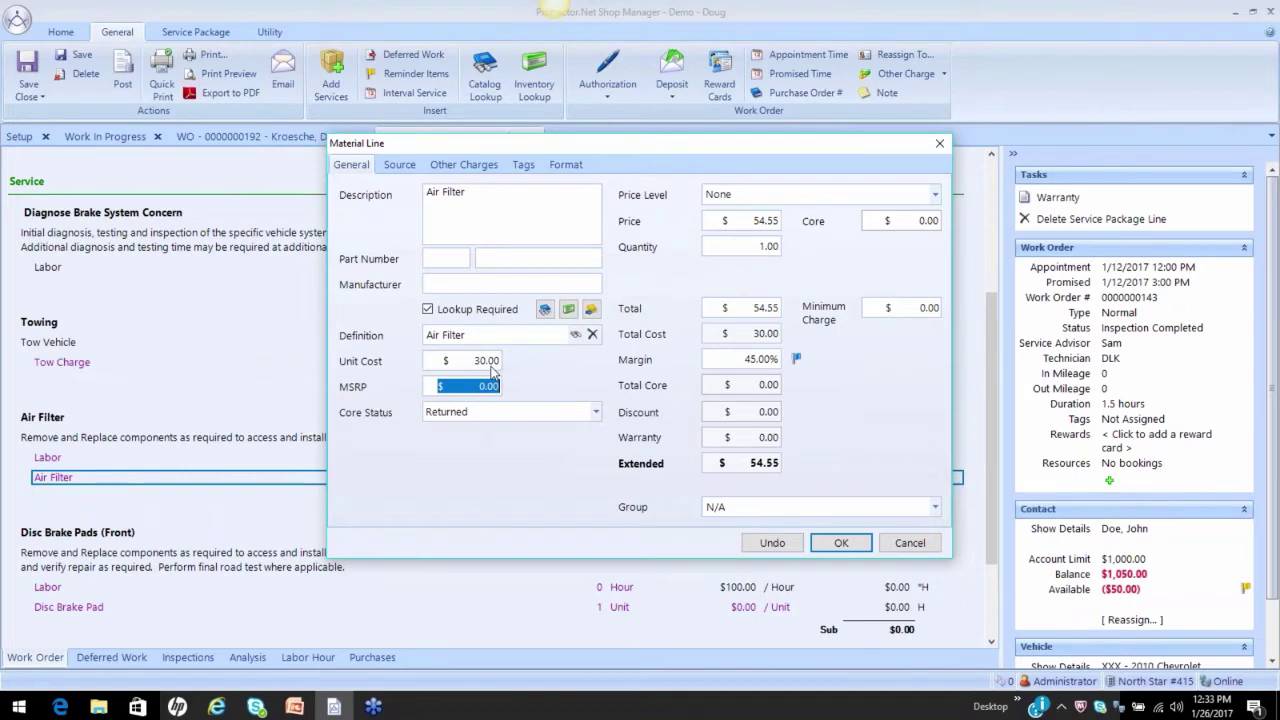
# Apply catalog part MGD MGA42487 to the Air Filter line ($17.99 cost, $35.98 price, 50% margin)
pyautogui.click(545, 309)
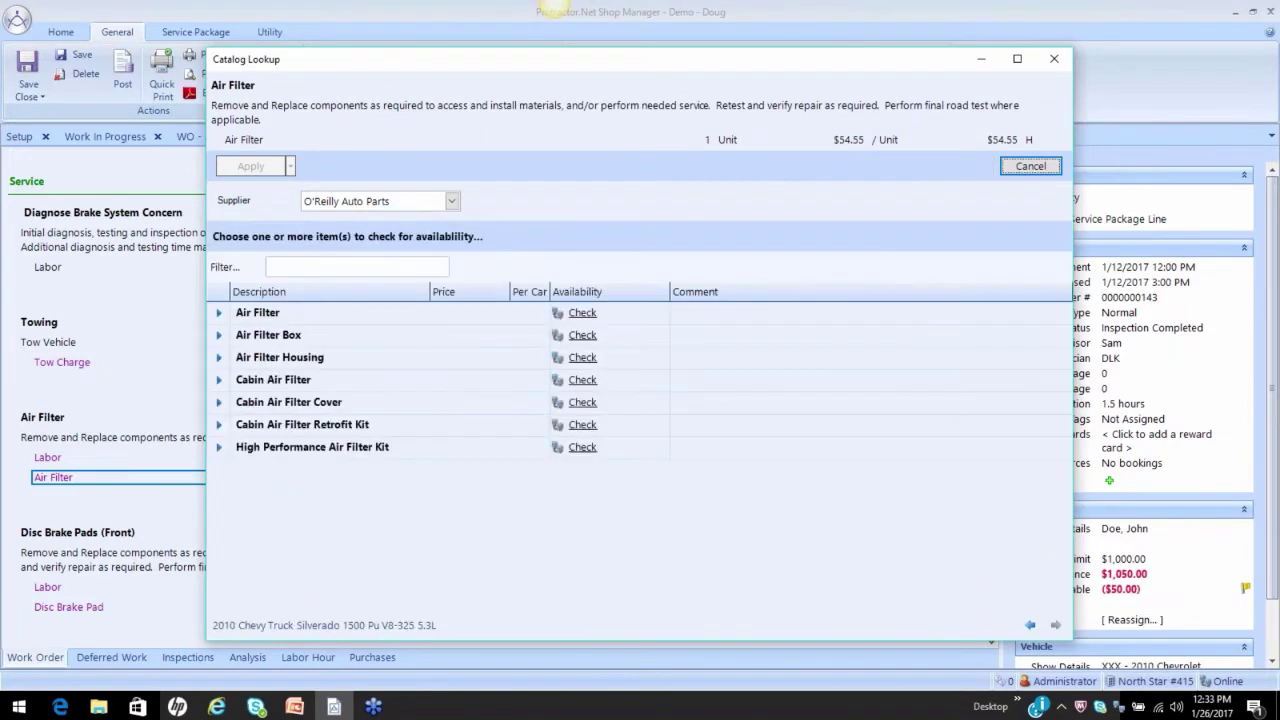
pyautogui.click(582, 313)
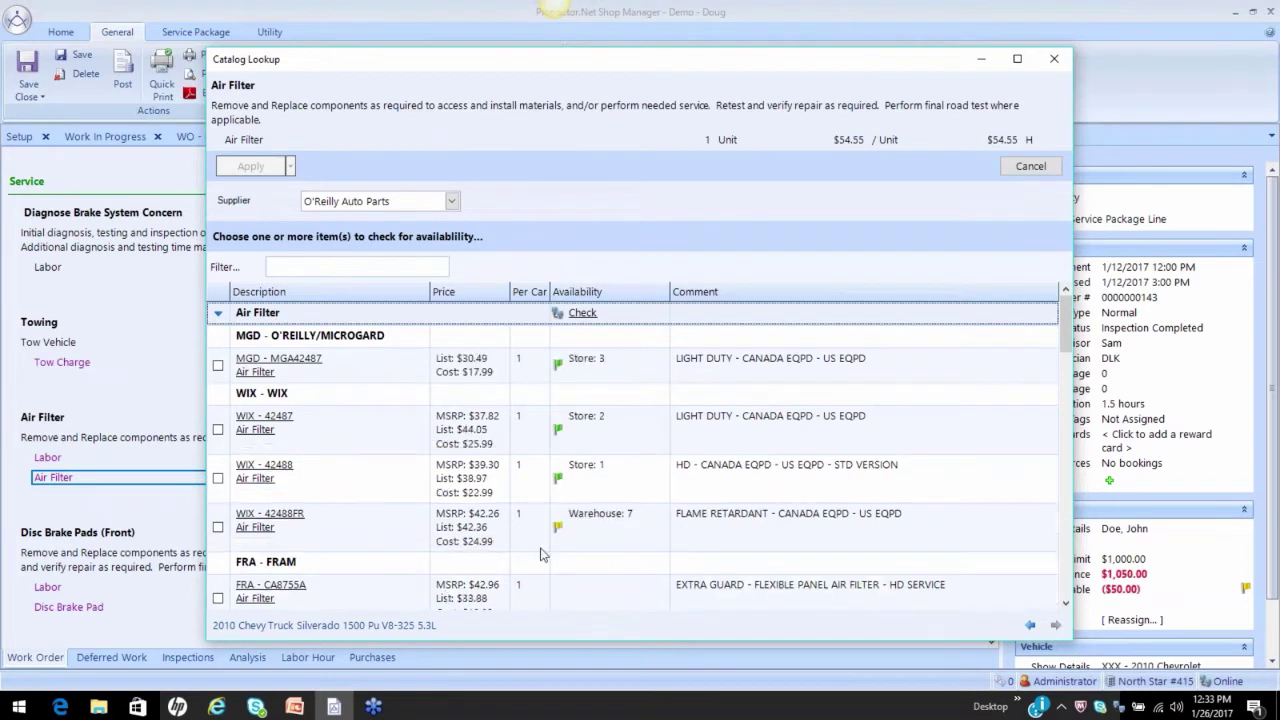
pyautogui.click(218, 368)
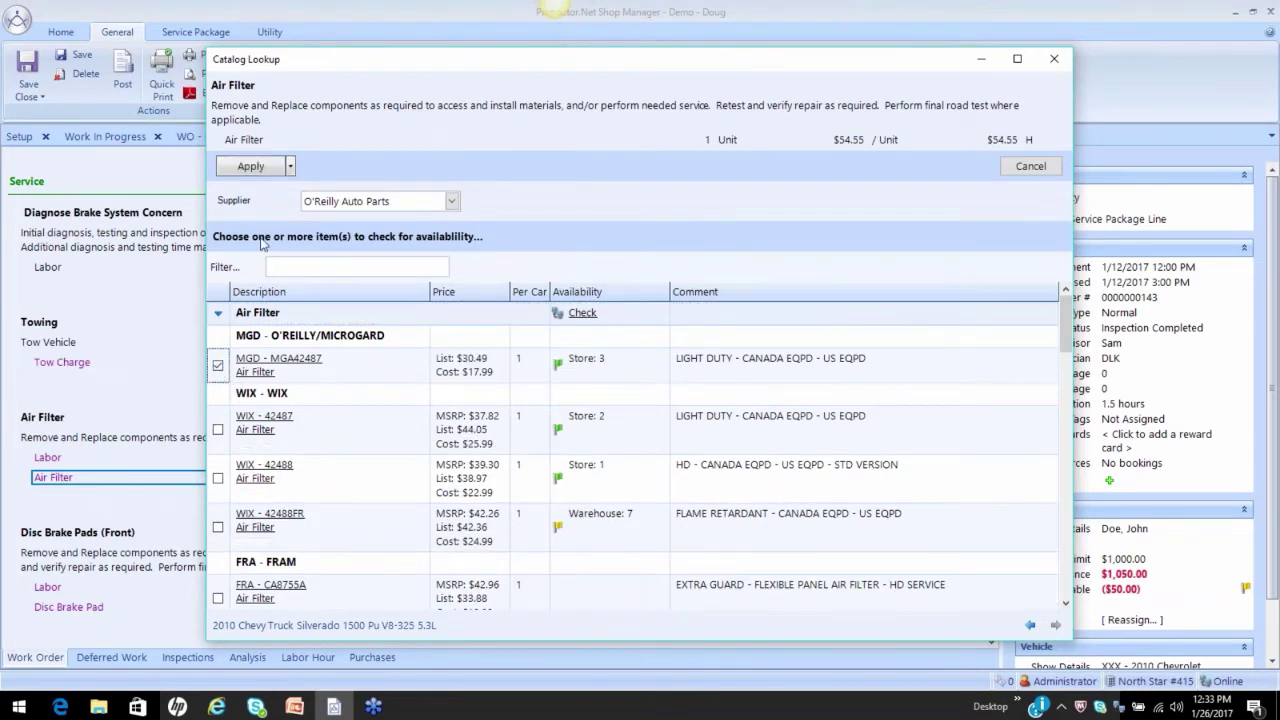
pyautogui.click(252, 166)
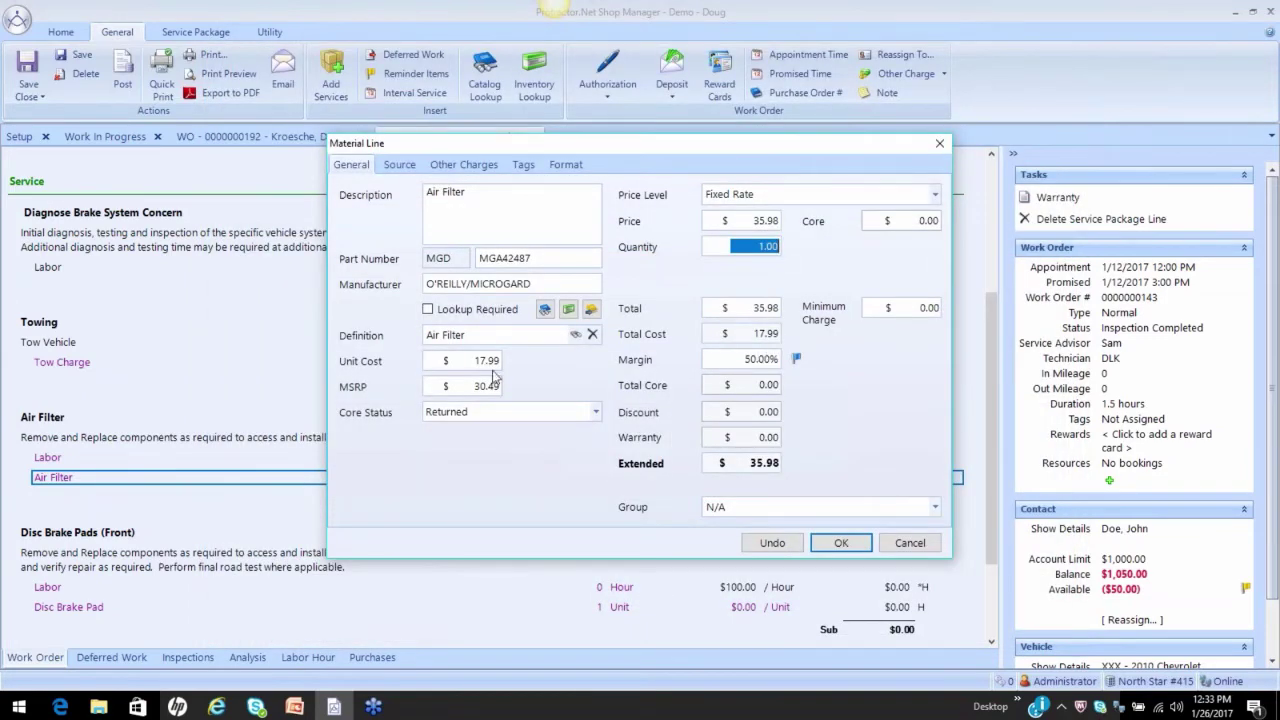
# Try 55% and 45% margins and a 35.00 price, then reset to $35.98 at 50% margin
pyautogui.click(466, 362)
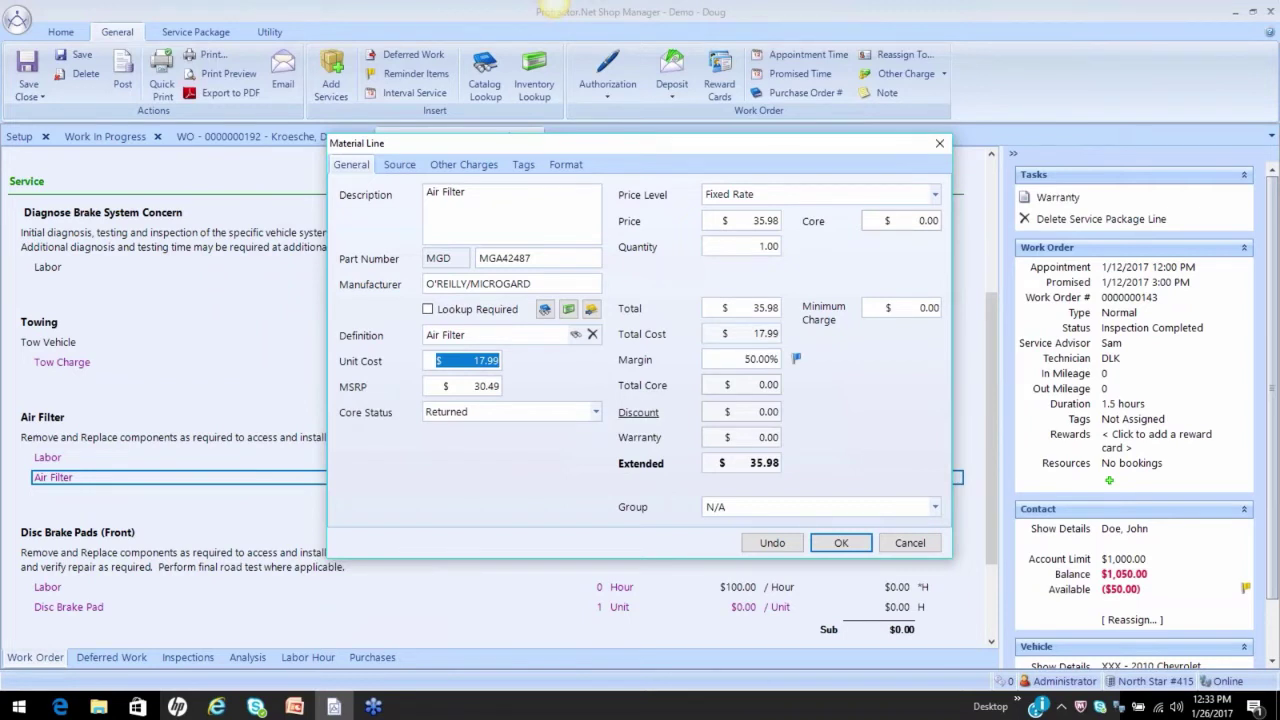
pyautogui.click(765, 364)
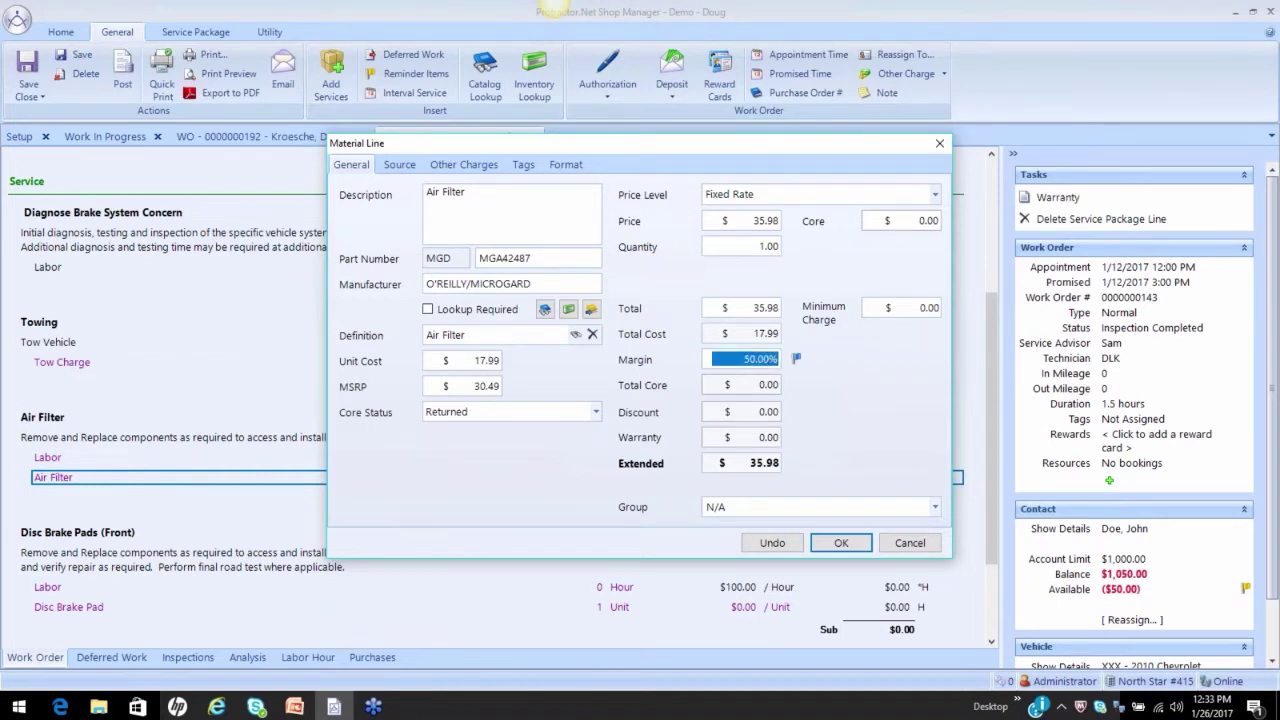
pyautogui.write('55')
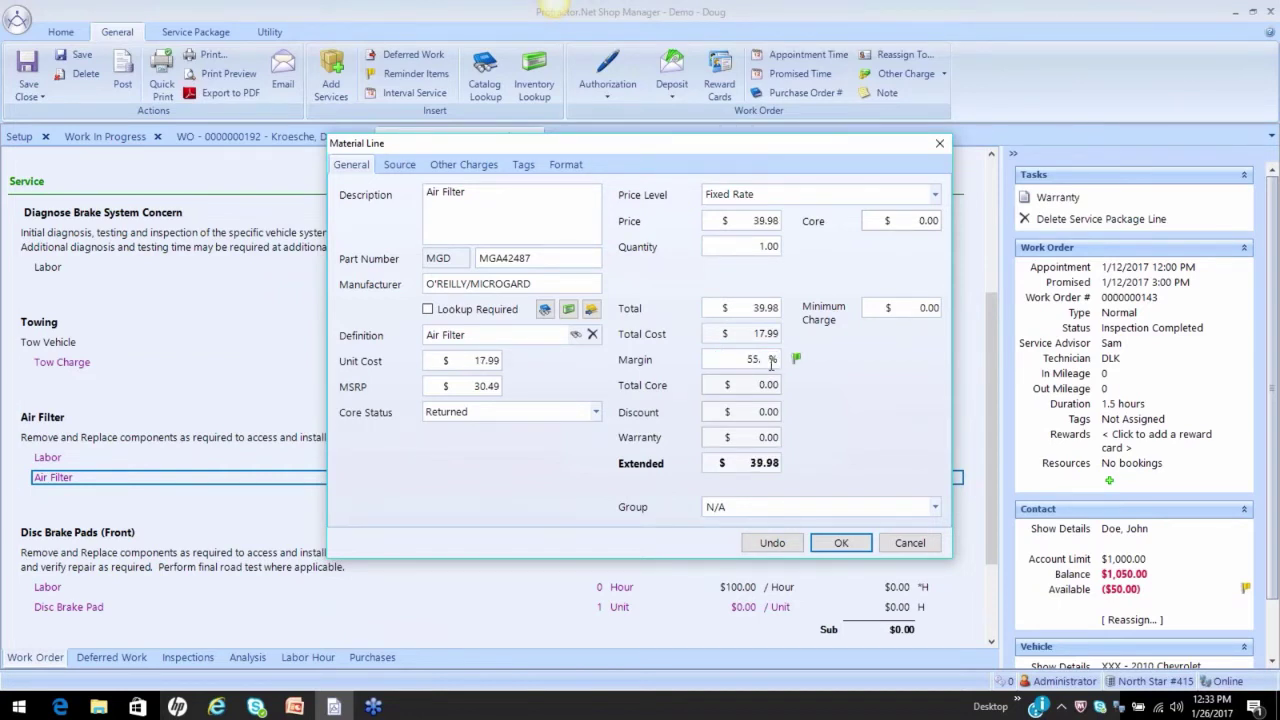
pyautogui.moveTo(798, 362)
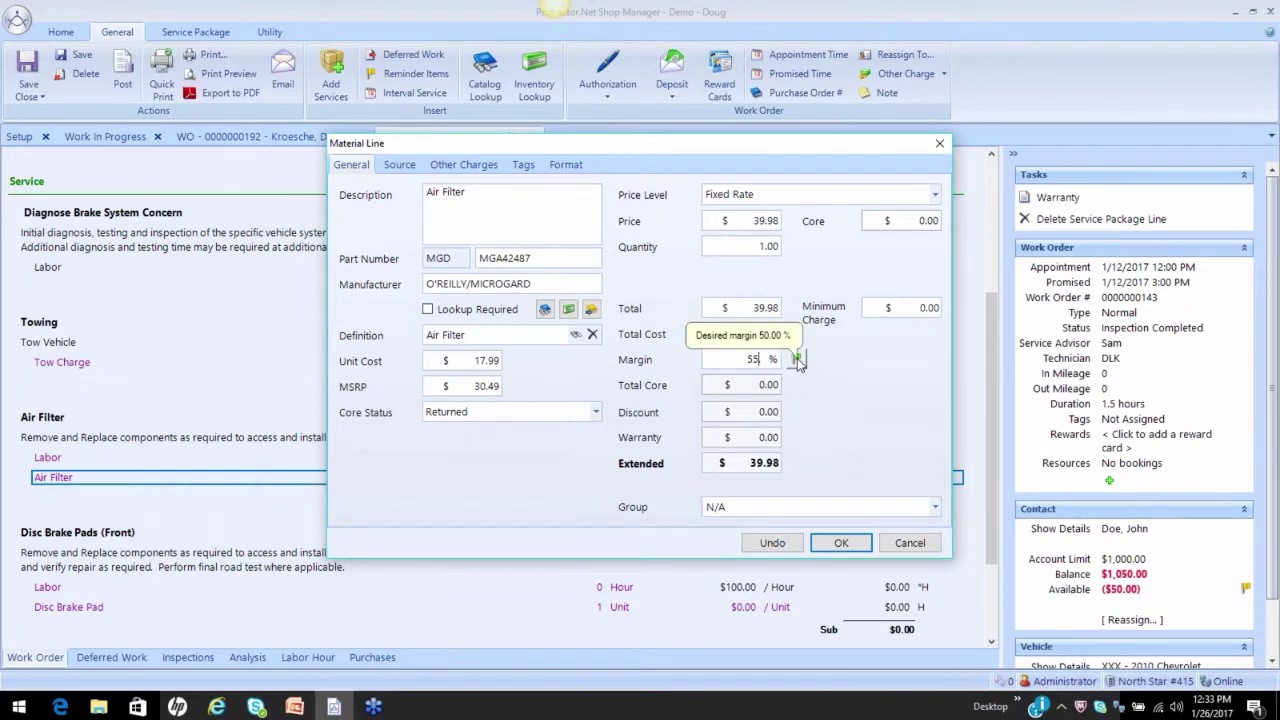
pyautogui.moveTo(742, 360); pyautogui.dragTo(786, 365)
pyautogui.write('45')
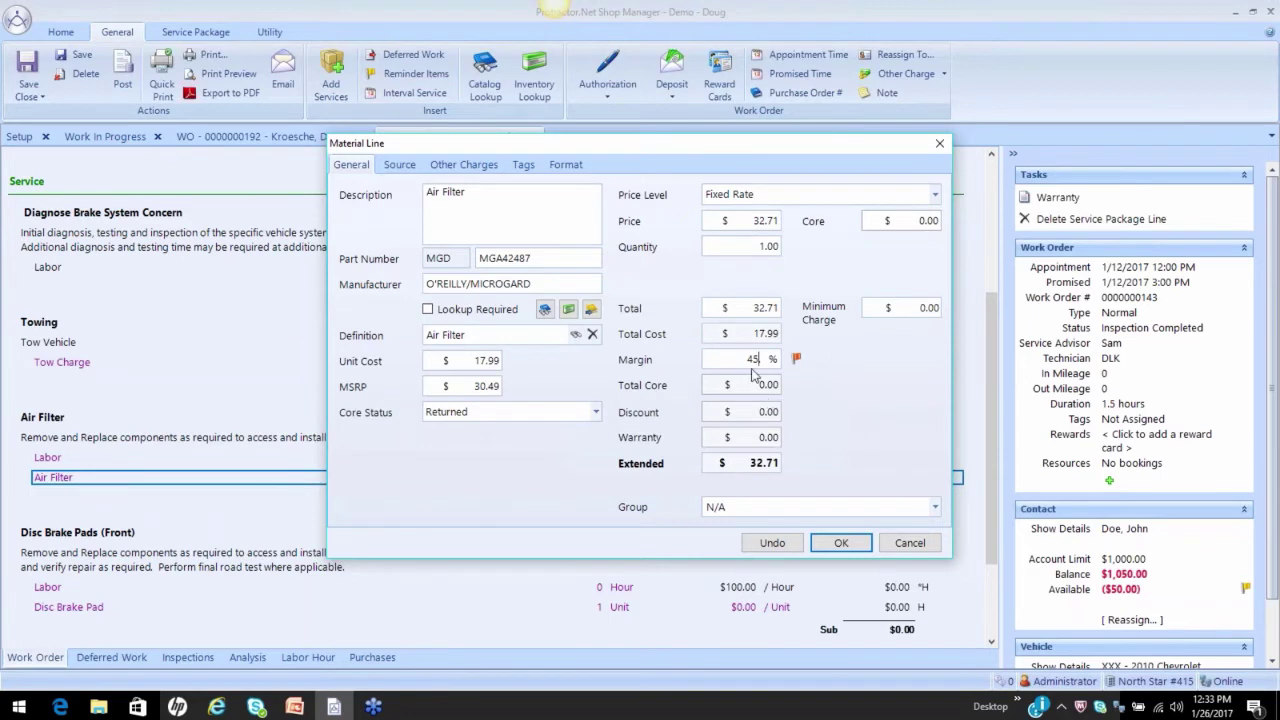
pyautogui.click(737, 222)
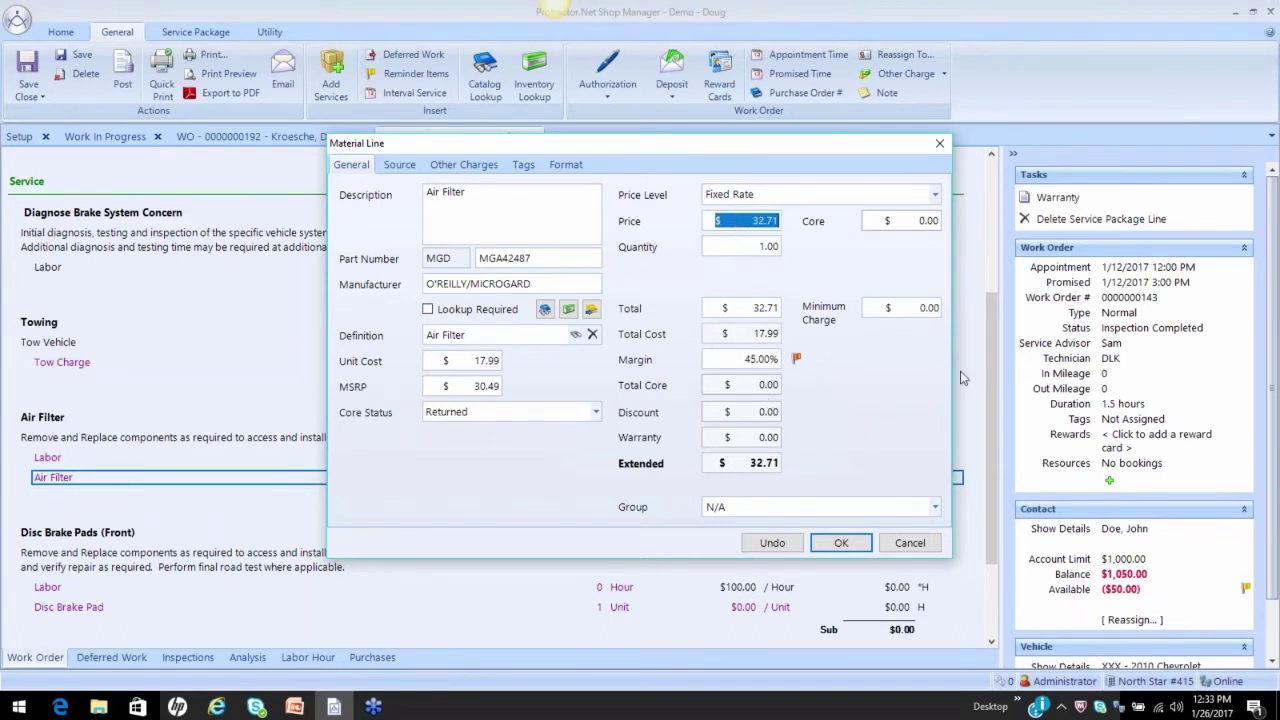
pyautogui.write('35.')
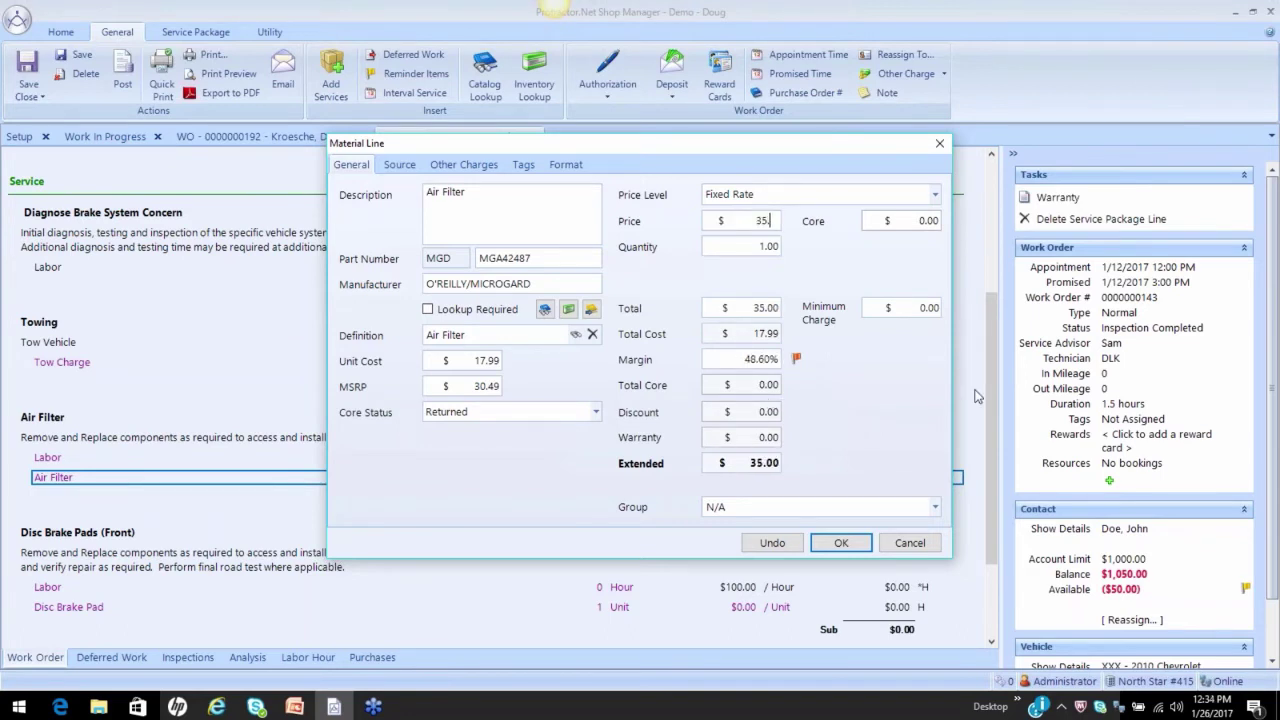
pyautogui.press('Tab')
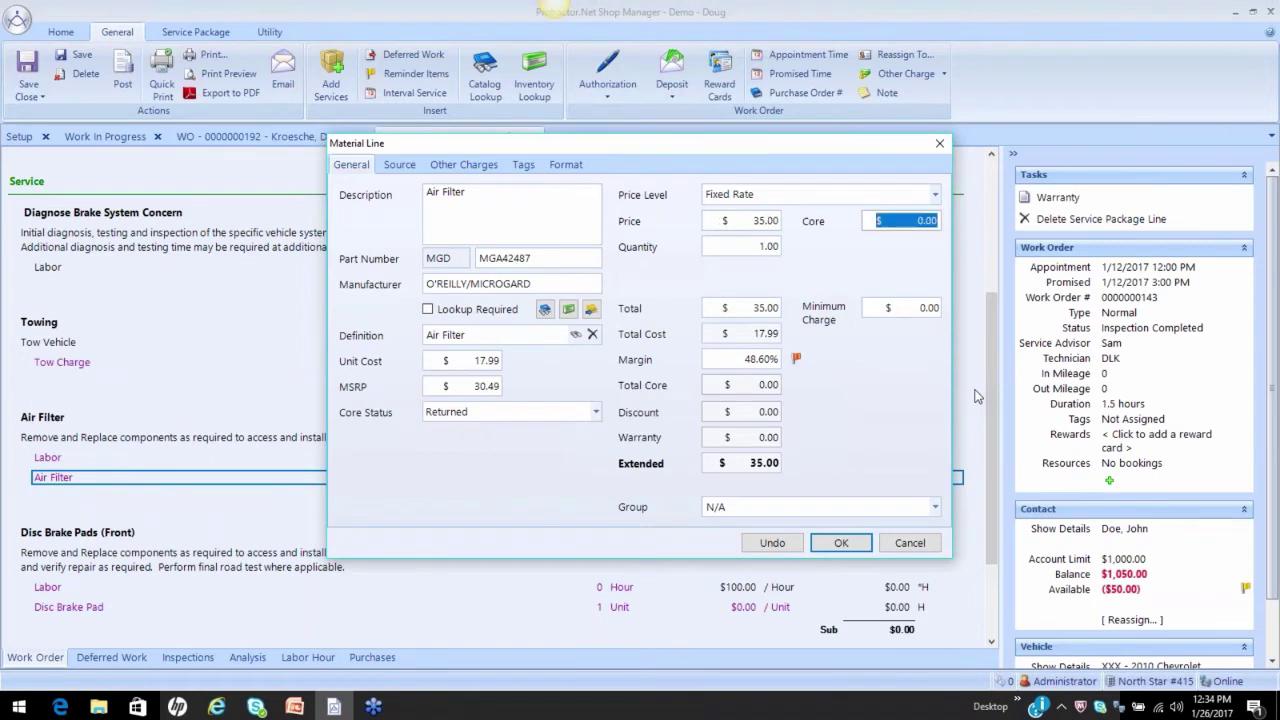
pyautogui.click(797, 358)
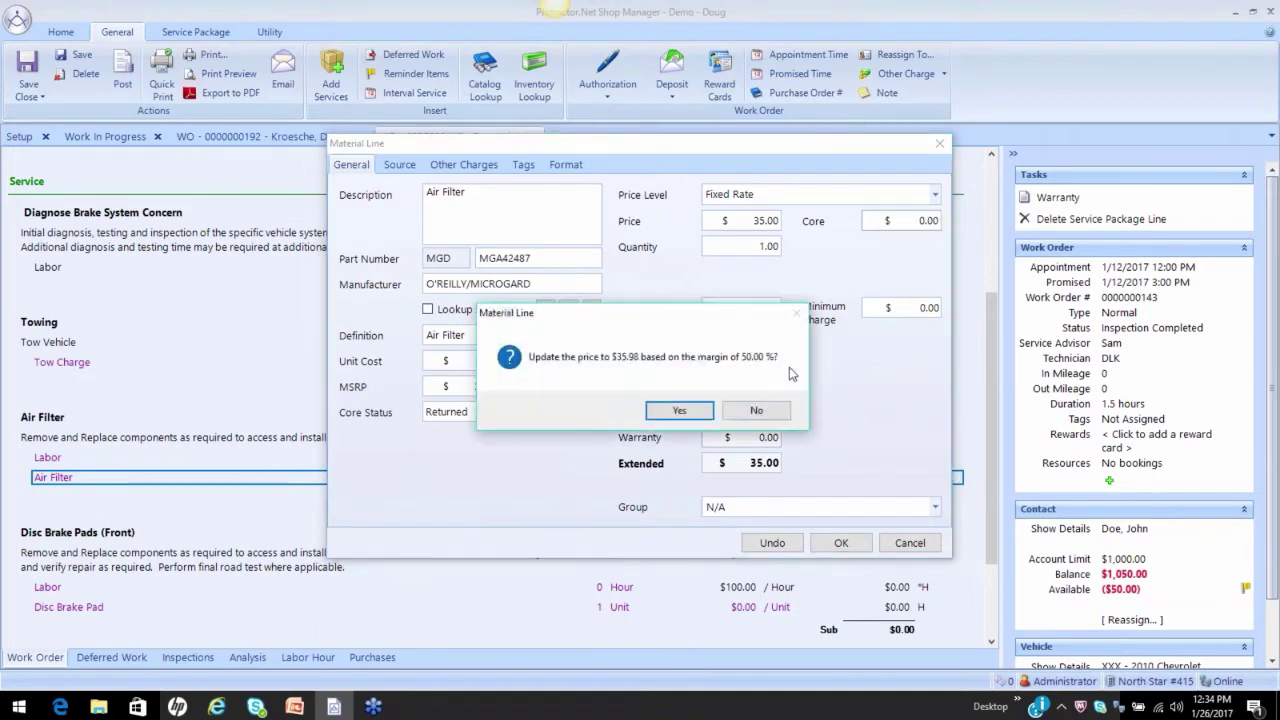
pyautogui.click(693, 414)
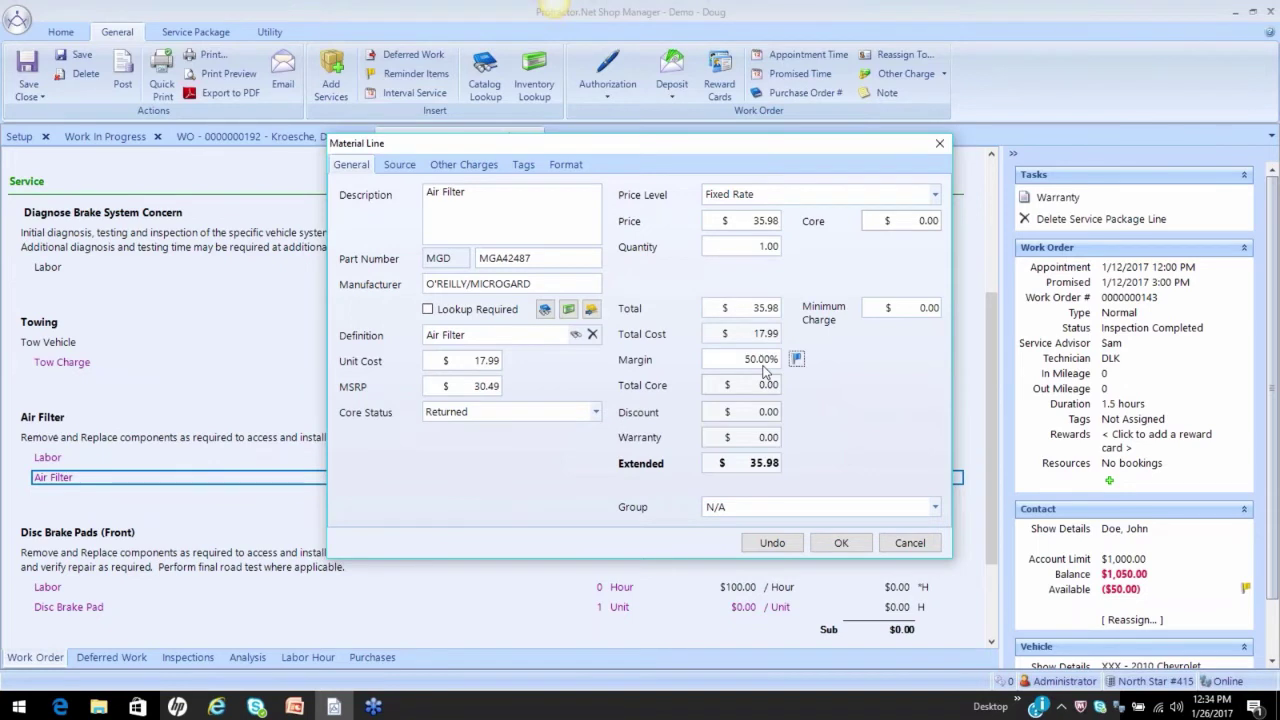
# Close the Air Filter line without saving and go back to the Margin Matrix setup
pyautogui.click(903, 544)
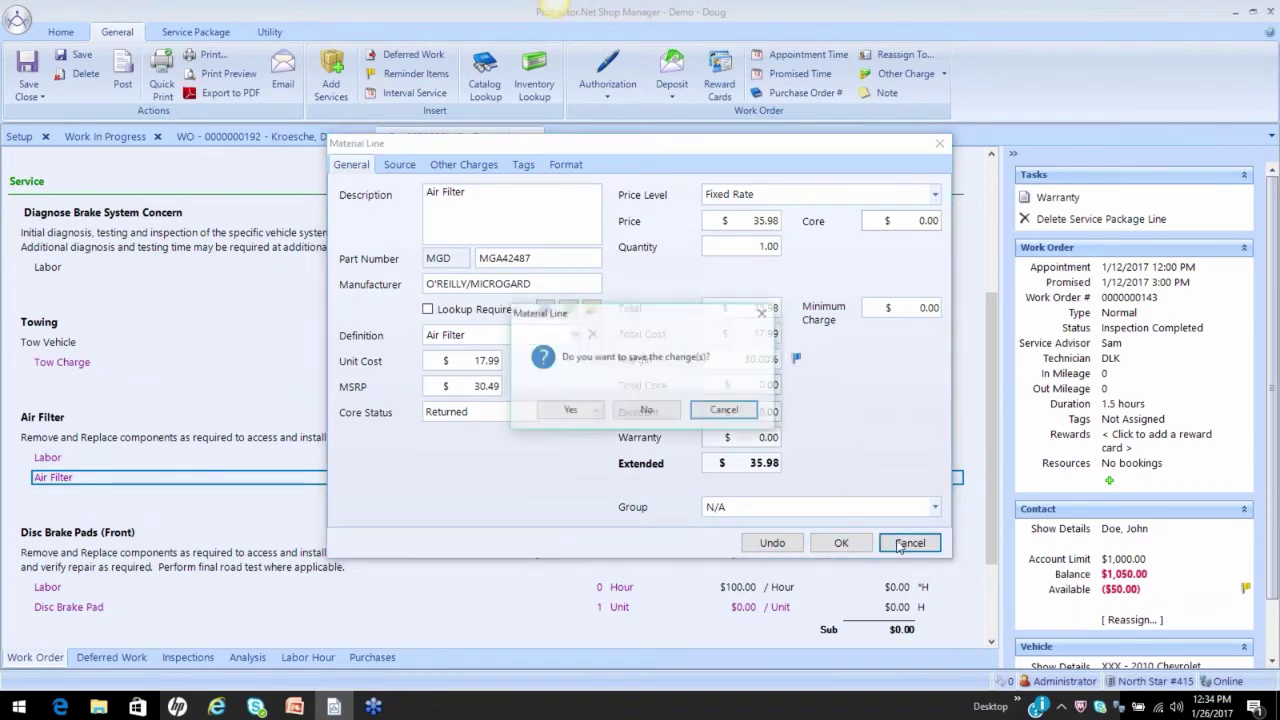
pyautogui.click(662, 412)
pyautogui.click(19, 137)
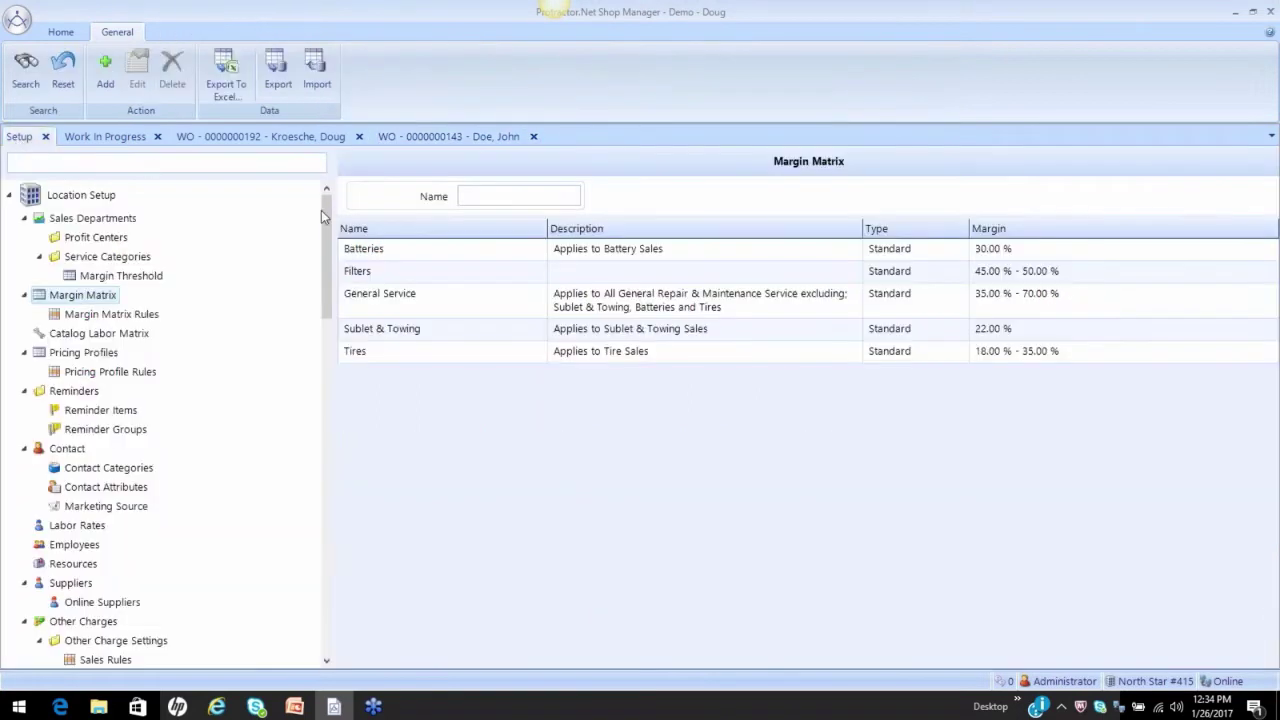
# Add a Manufacturer = wix condition to the Filters rule and save the rules list
pyautogui.click(100, 316)
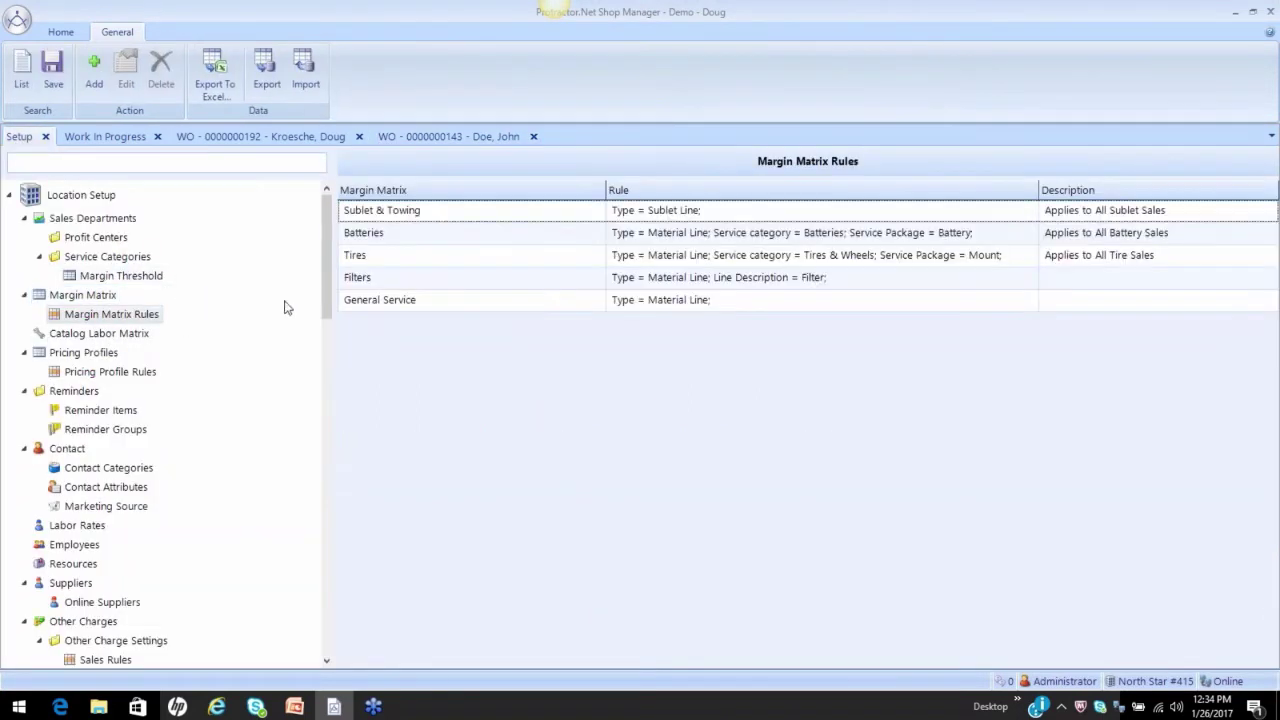
pyautogui.doubleClick(363, 279)
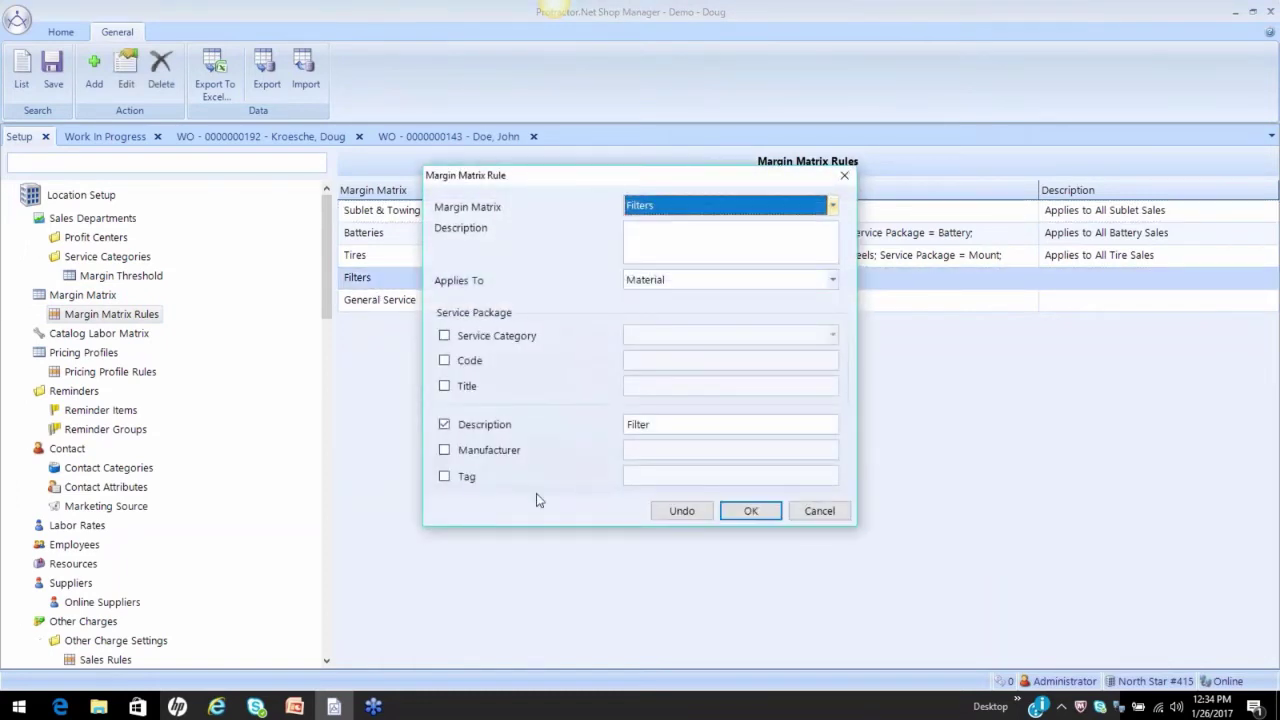
pyautogui.click(444, 450)
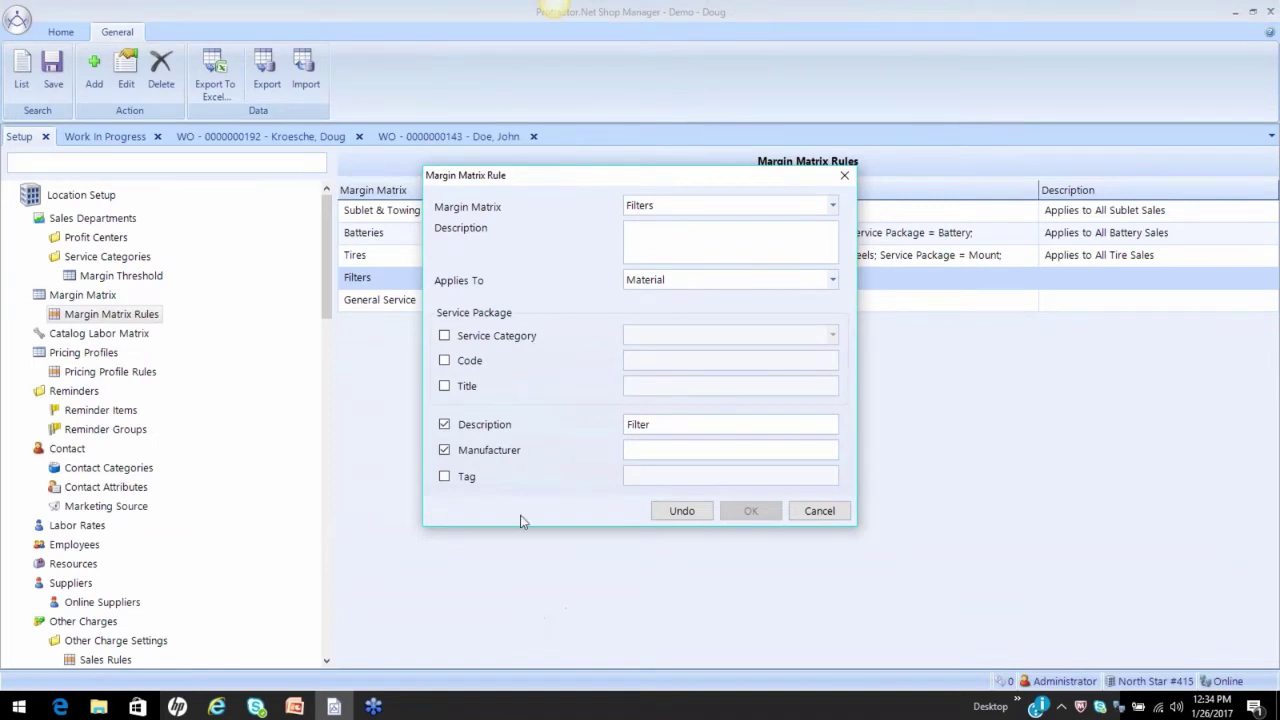
pyautogui.click(634, 449)
pyautogui.write('wi')
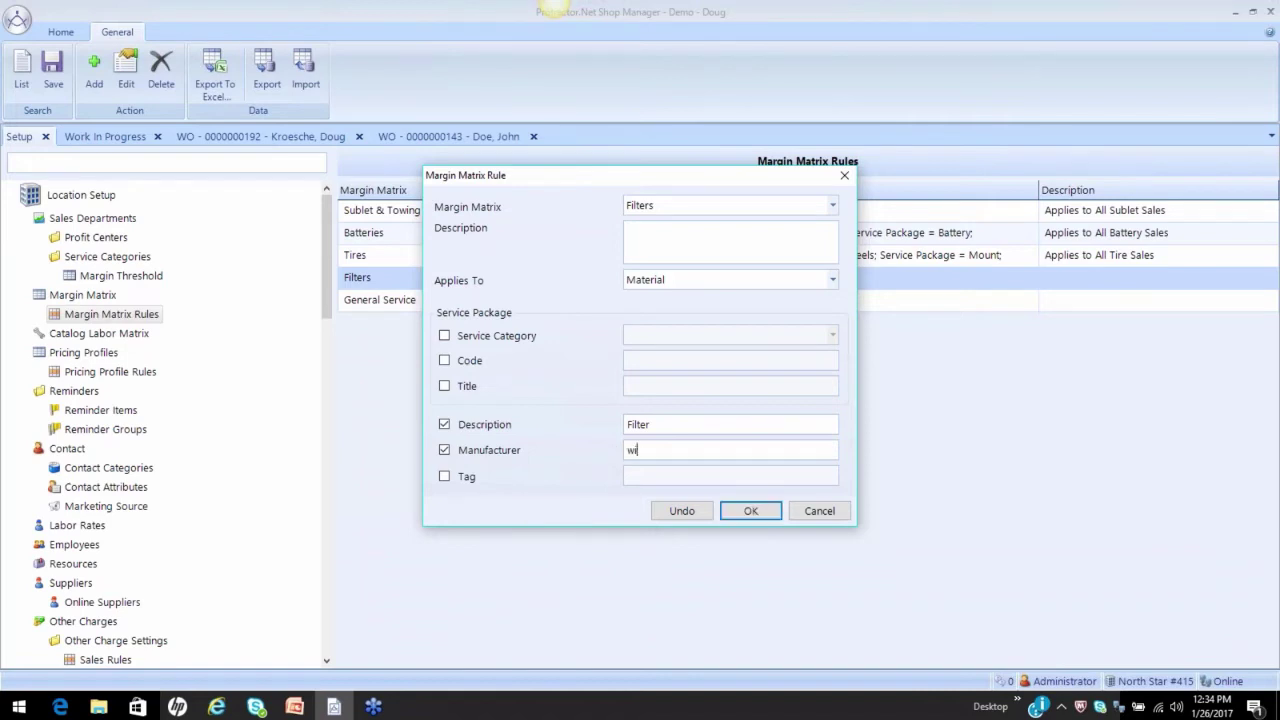
pyautogui.write('x')
pyautogui.click(750, 510)
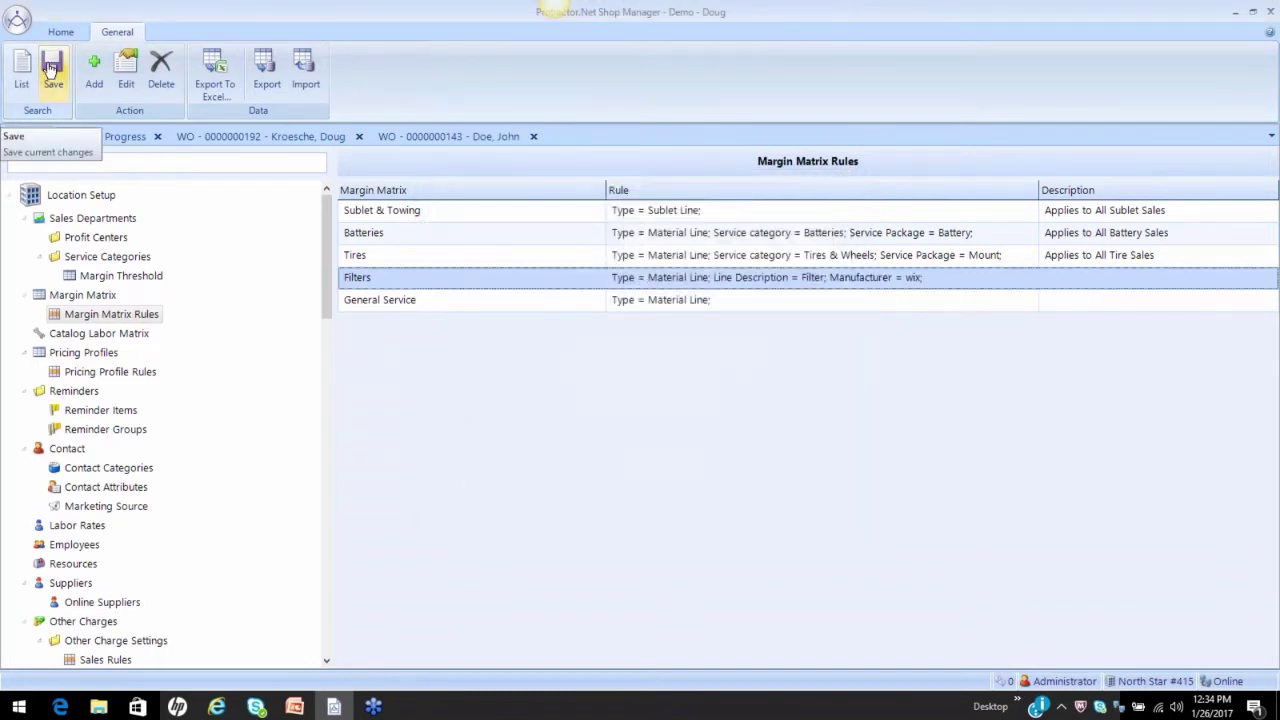
pyautogui.click(50, 68)
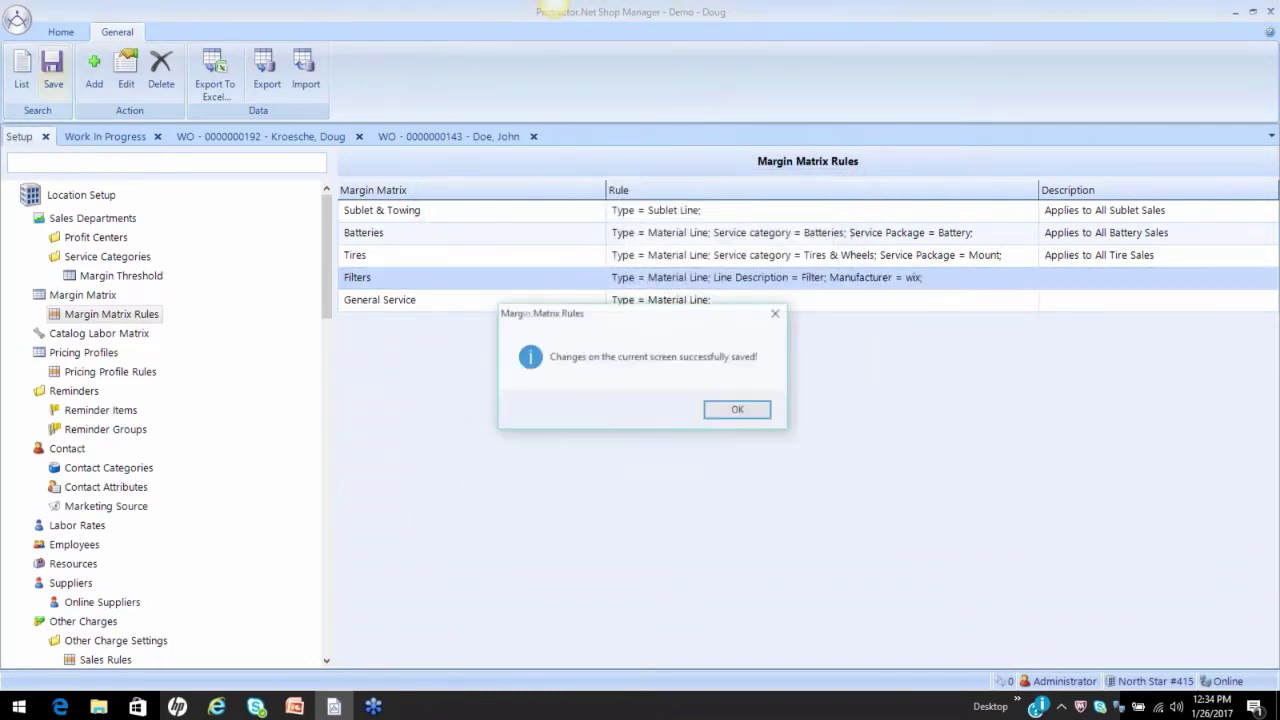
pyautogui.click(724, 414)
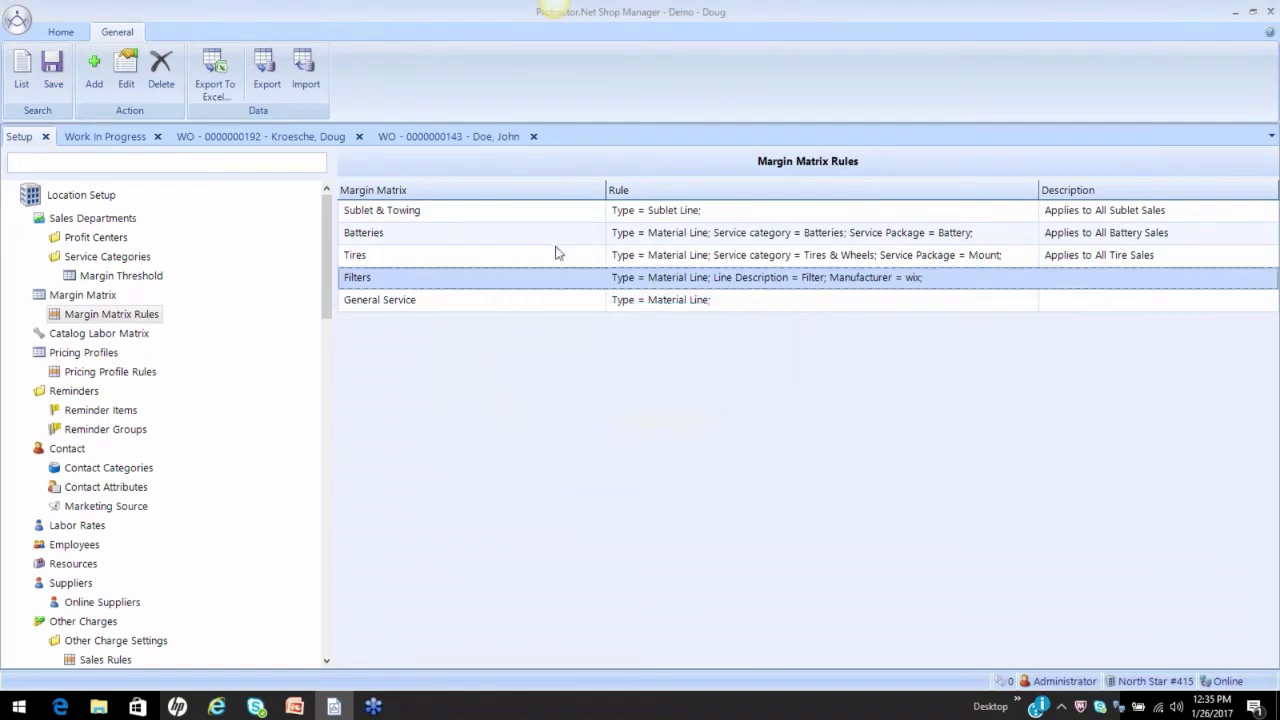
# On the work order, apply only catalog part FRAM CA8755A to the Air Filter line
pyautogui.click(468, 134)
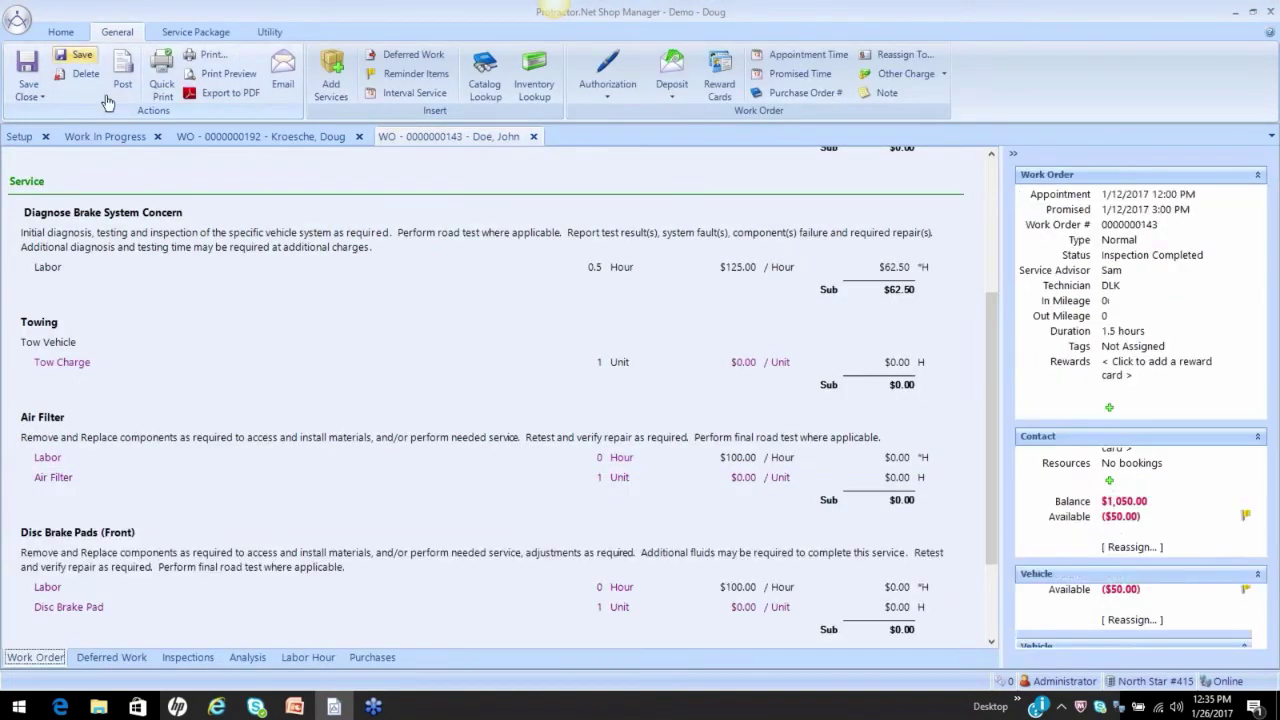
pyautogui.rightClick(63, 477)
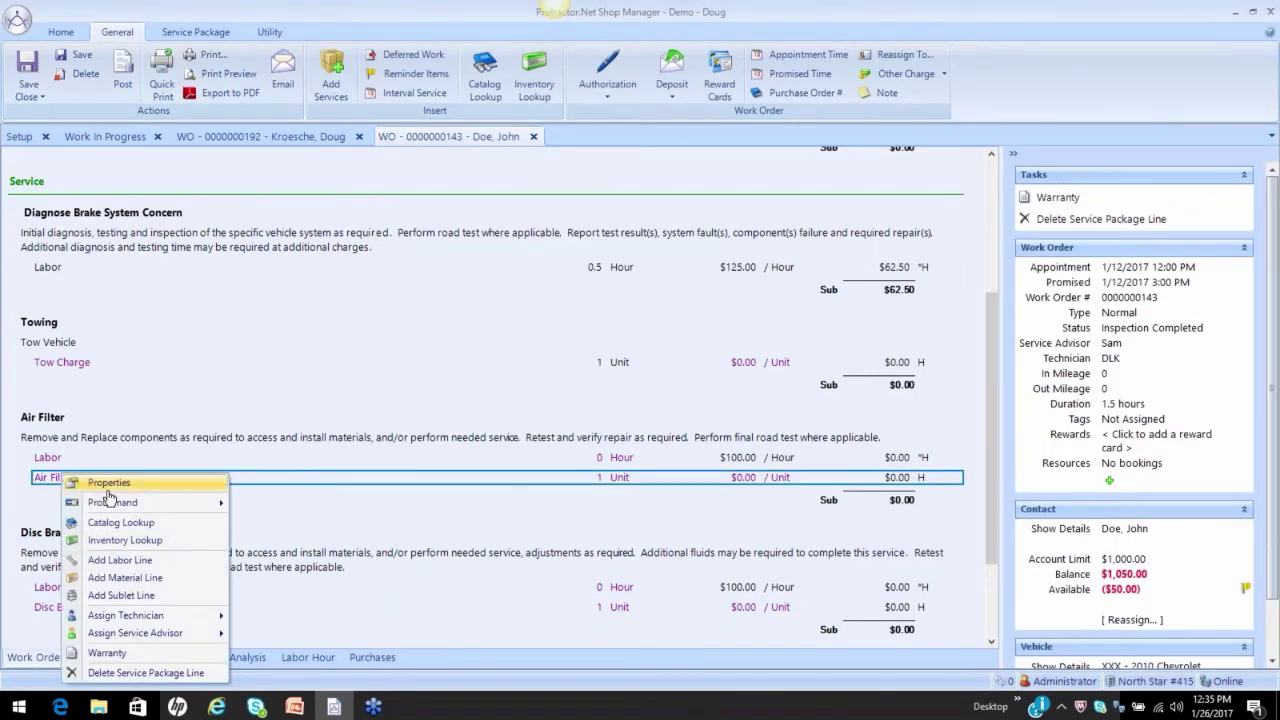
pyautogui.click(108, 486)
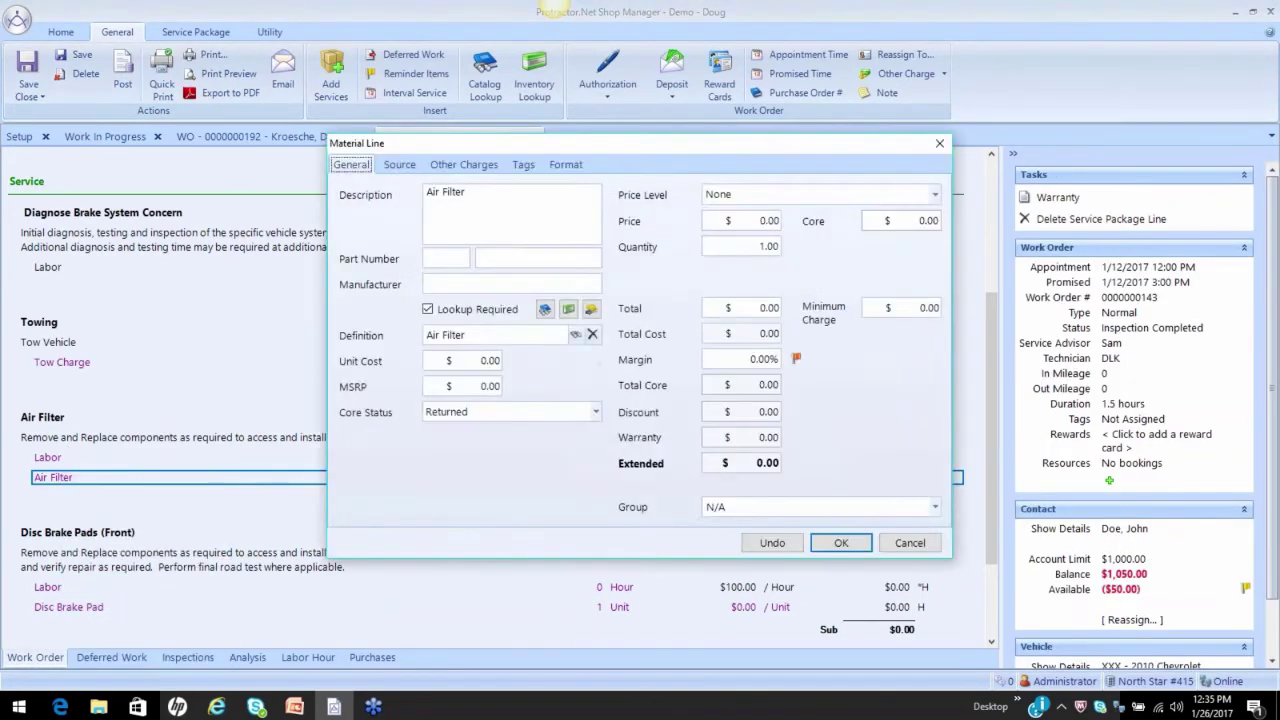
pyautogui.click(545, 309)
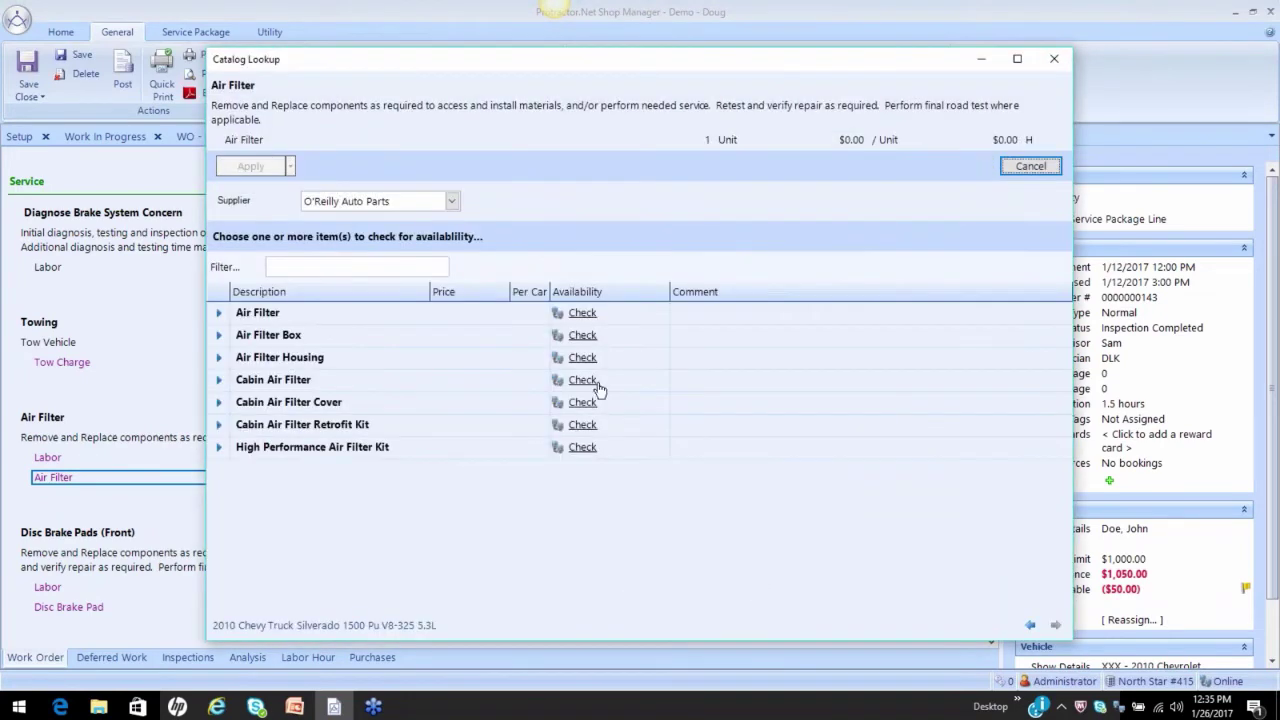
pyautogui.click(581, 316)
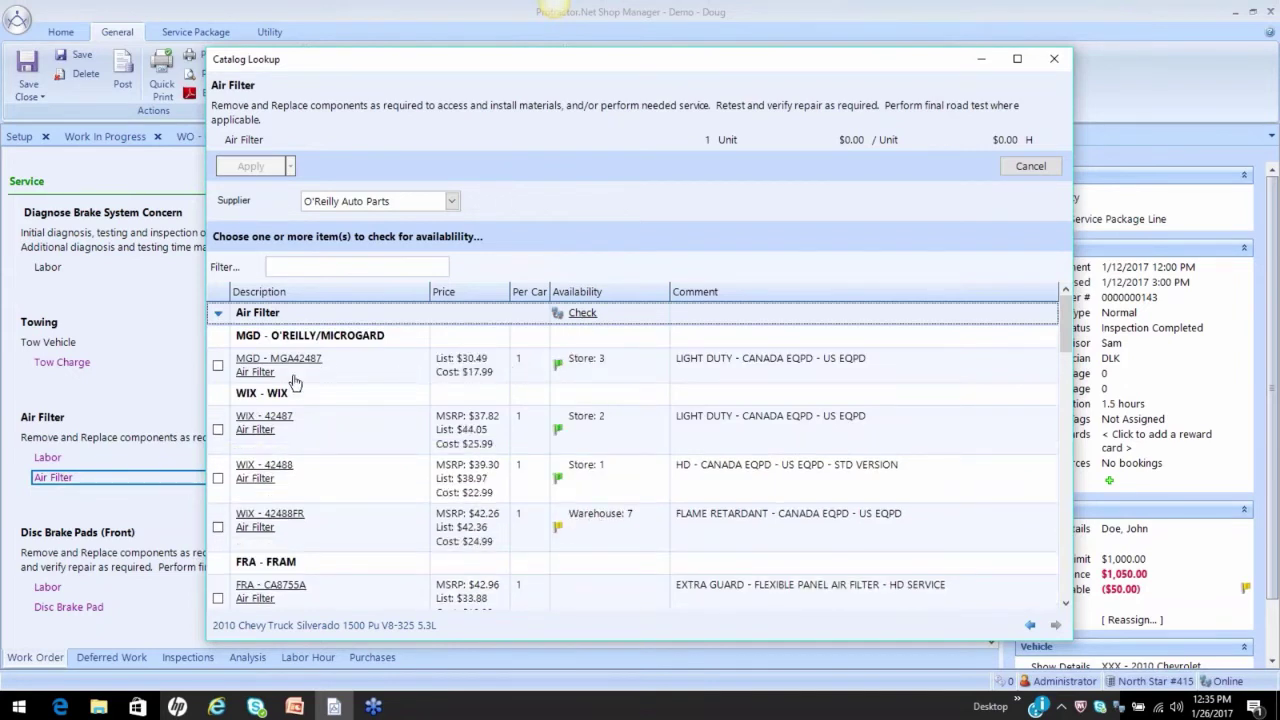
pyautogui.click(217, 368)
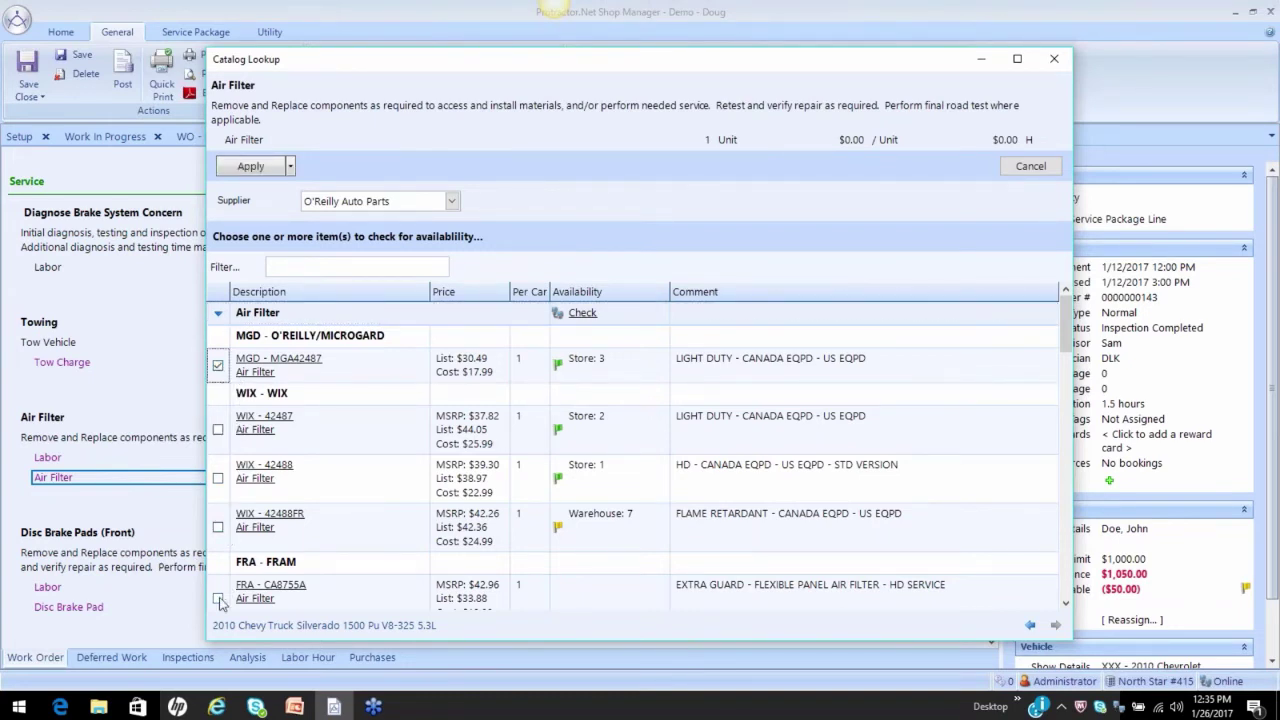
pyautogui.click(217, 598)
pyautogui.click(217, 341)
pyautogui.click(252, 167)
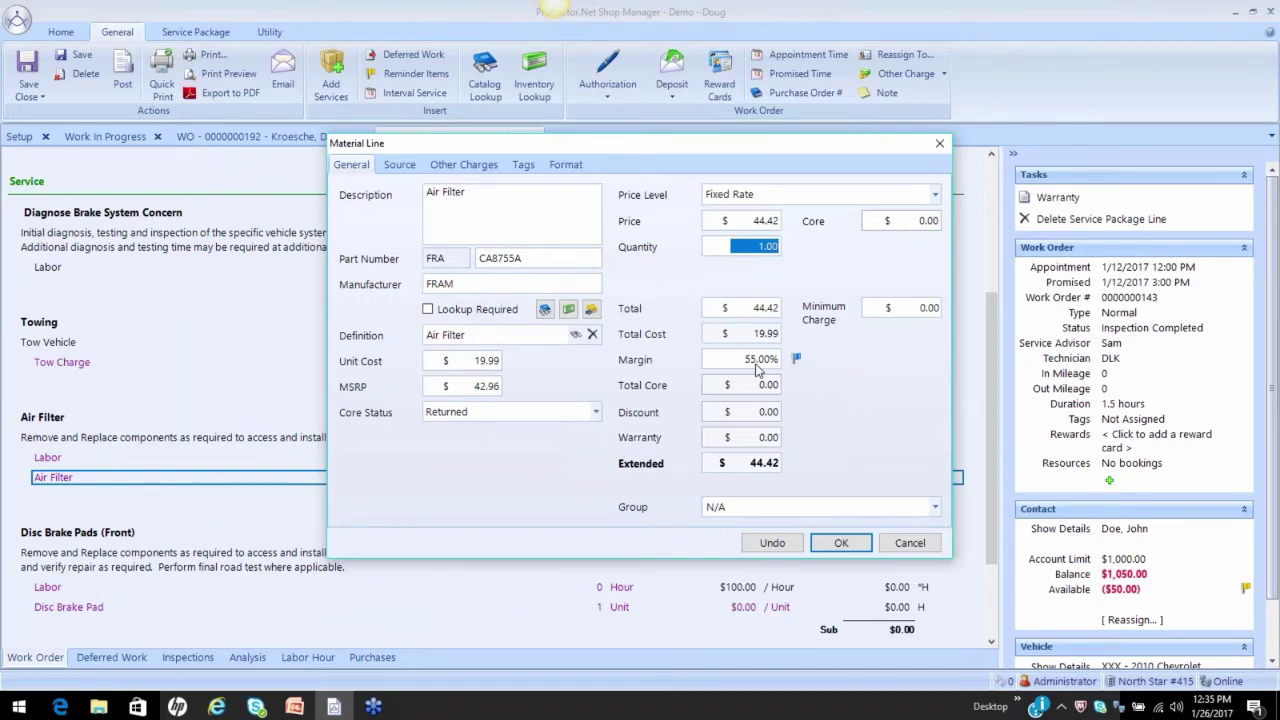
# Capture the FRAM part's pricing area of the Material Line dialog with Snagit
pyautogui.press('Return')
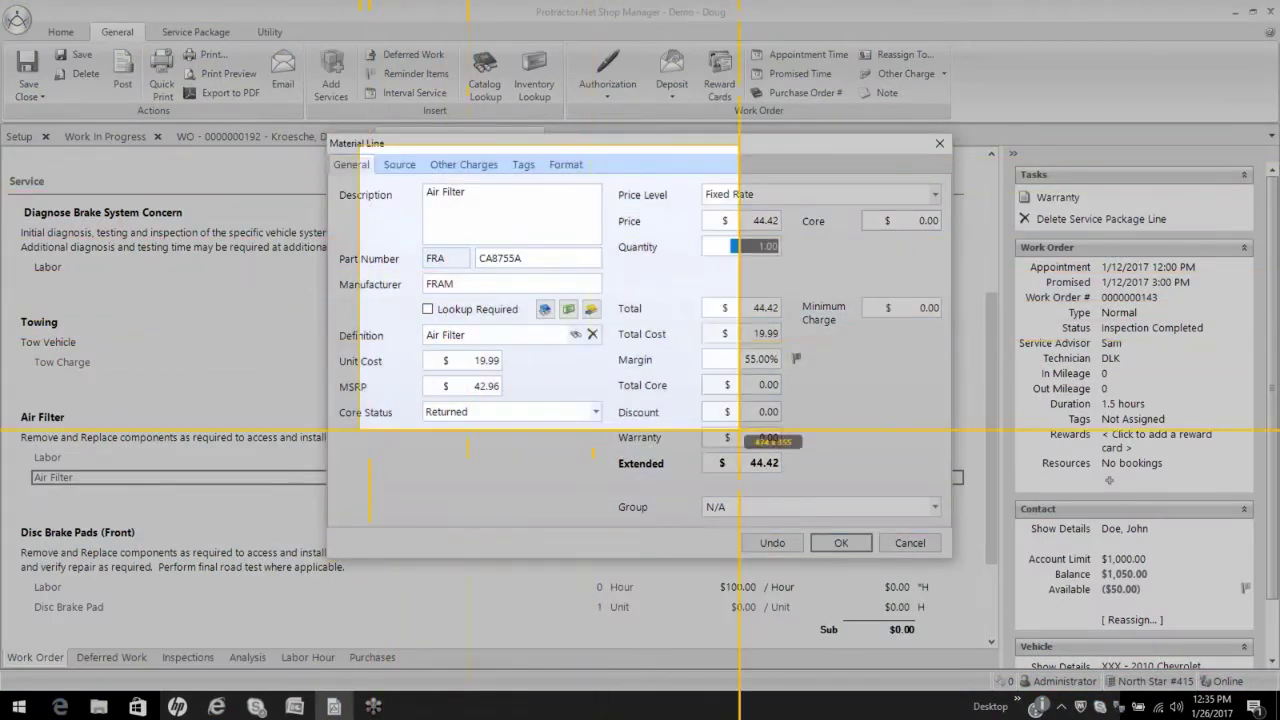
pyautogui.moveTo(739, 430); pyautogui.dragTo(955, 492)
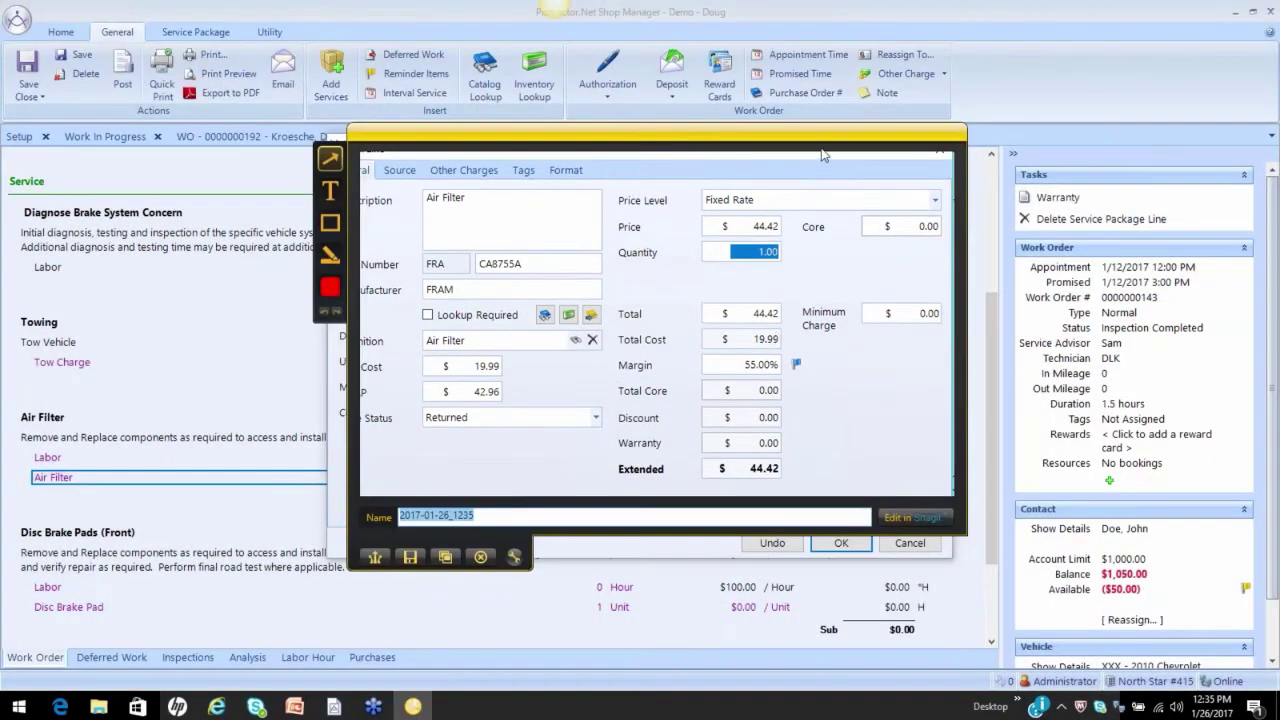
pyautogui.press('Escape')
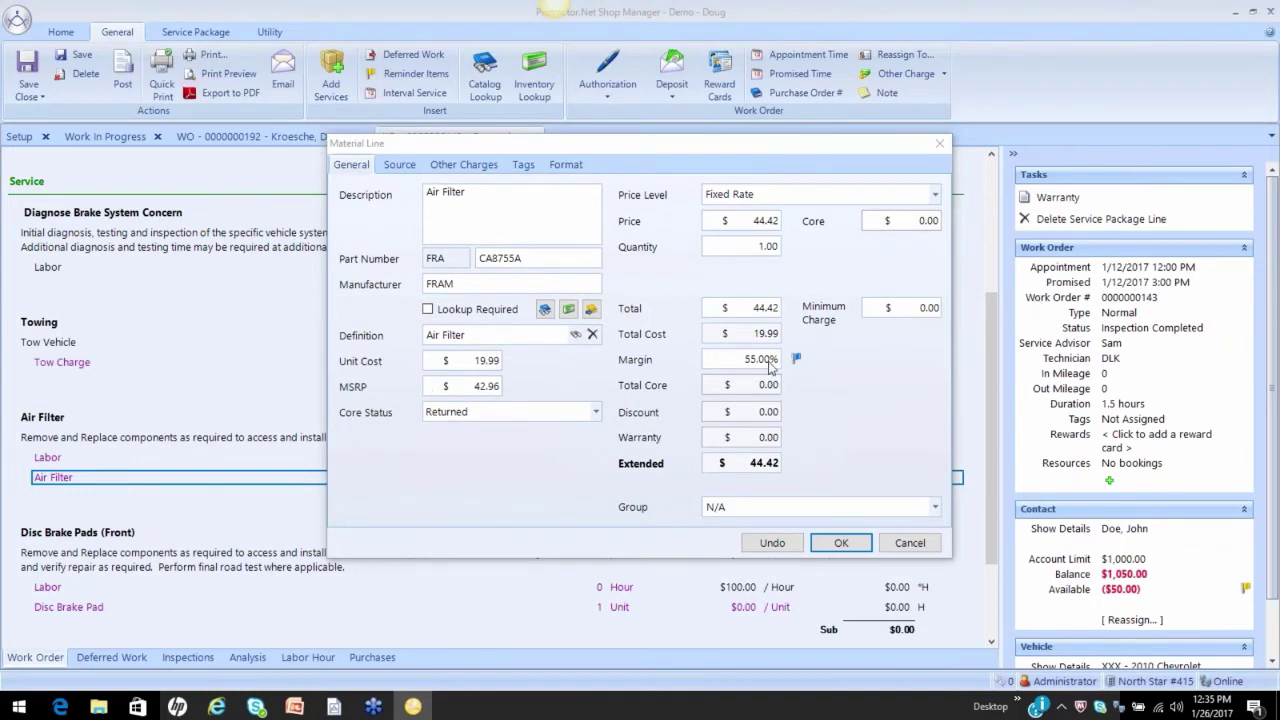
# Discard the Air Filter line changes and return to the Margin Matrix Rules setup
pyautogui.click(900, 543)
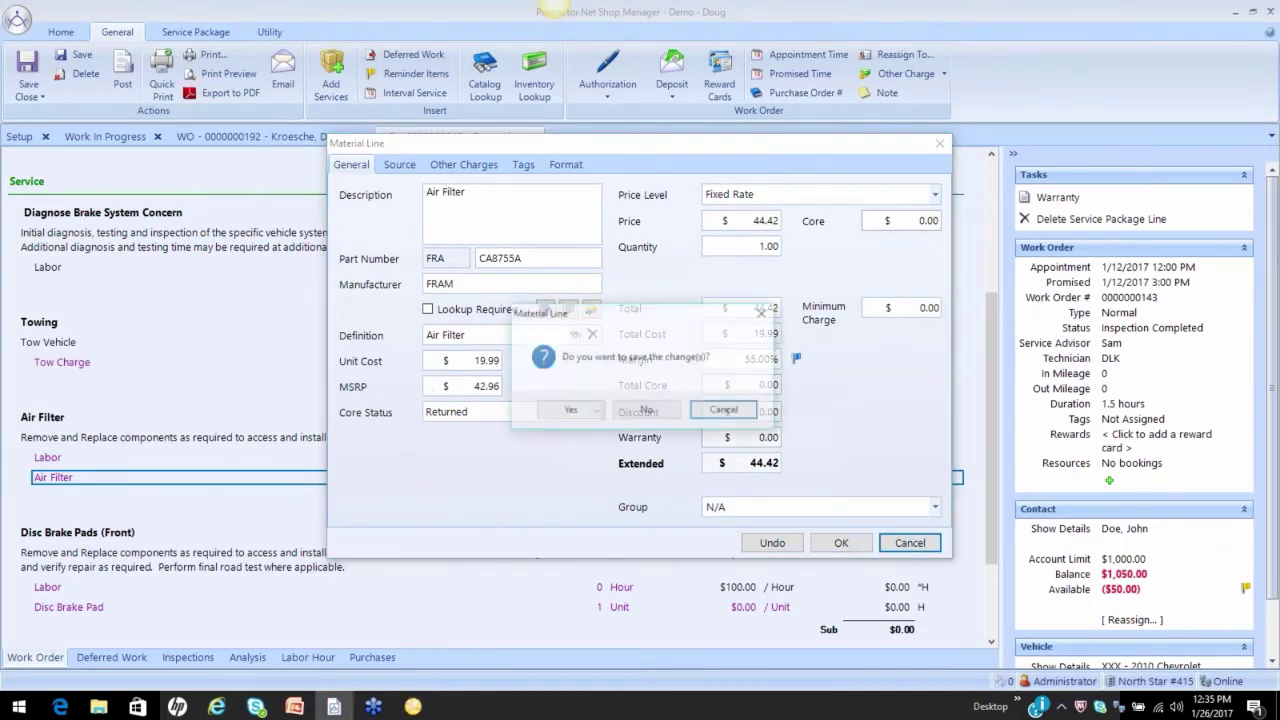
pyautogui.click(647, 410)
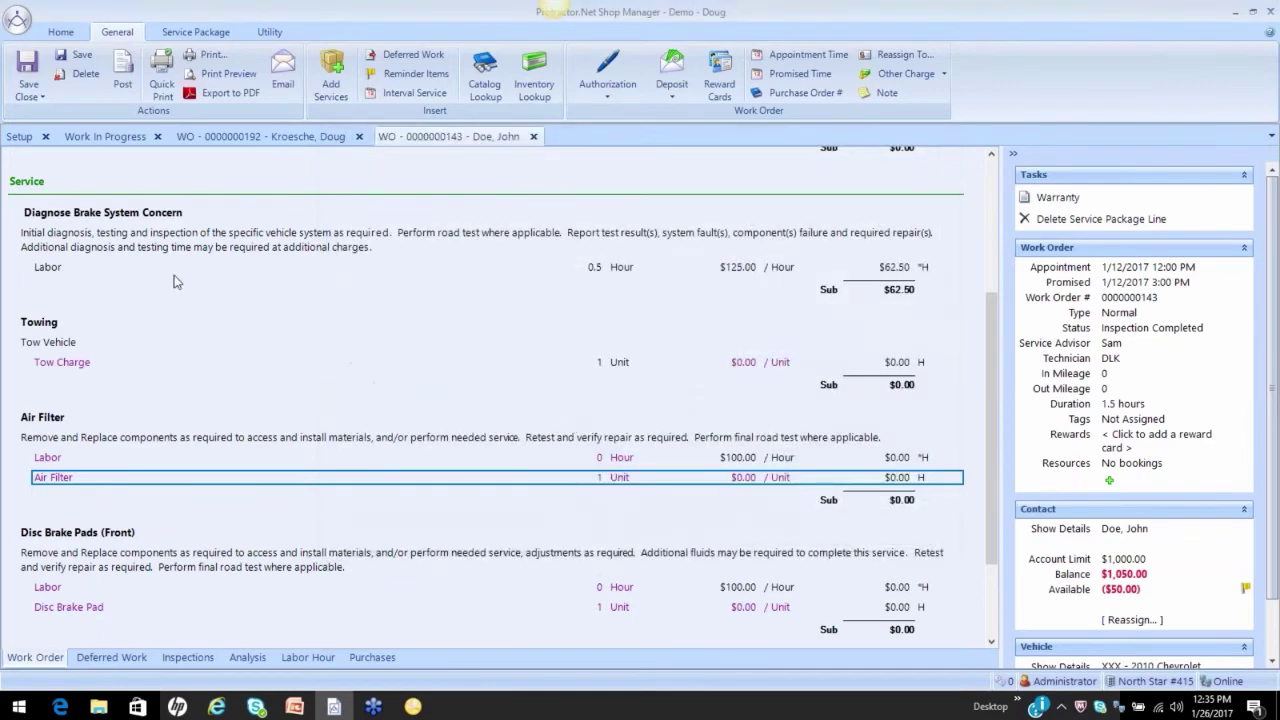
pyautogui.click(19, 137)
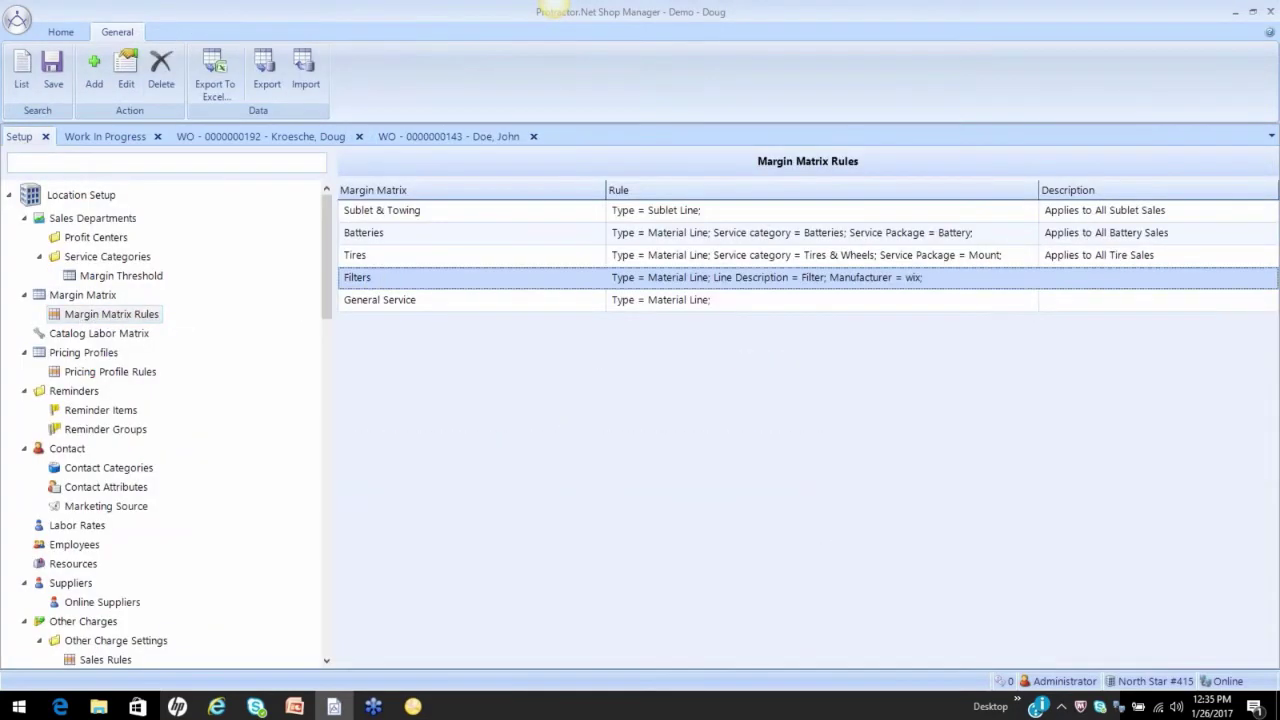
# Inspect the Filters rule and its wix manufacturer value, closing it without changes
pyautogui.doubleClick(384, 276)
pyautogui.doubleClick(669, 450)
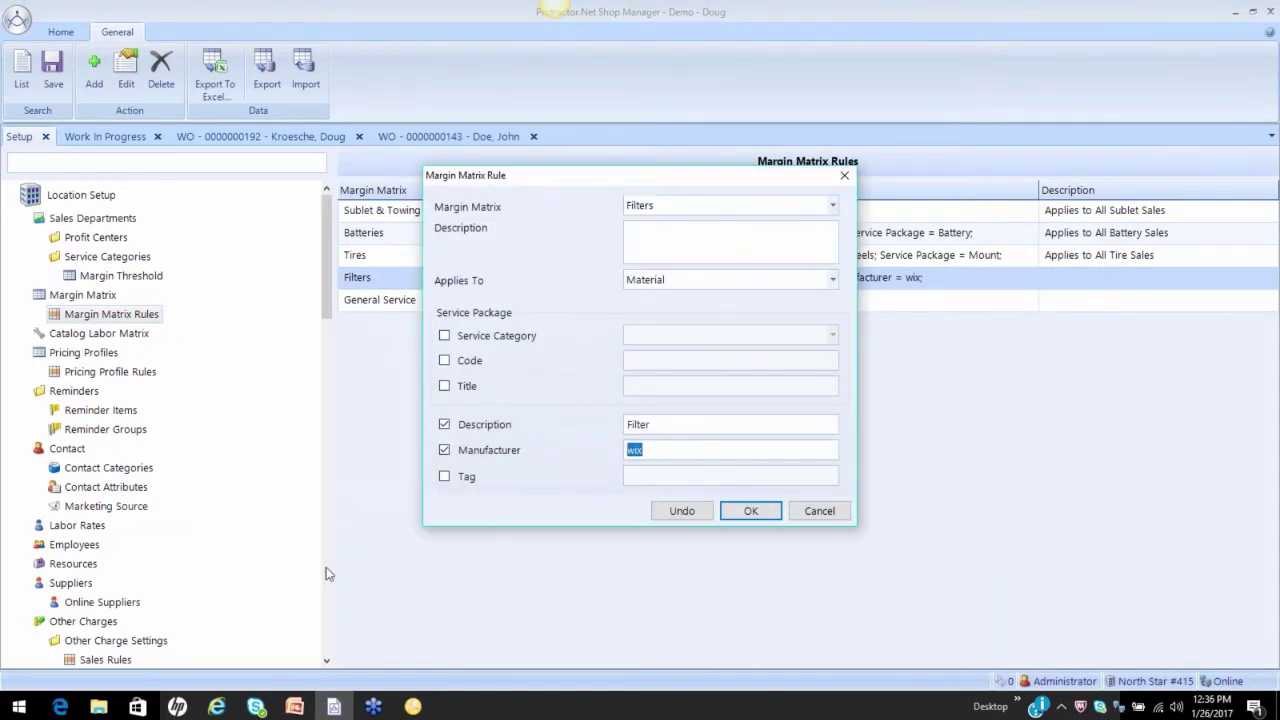
pyautogui.click(819, 511)
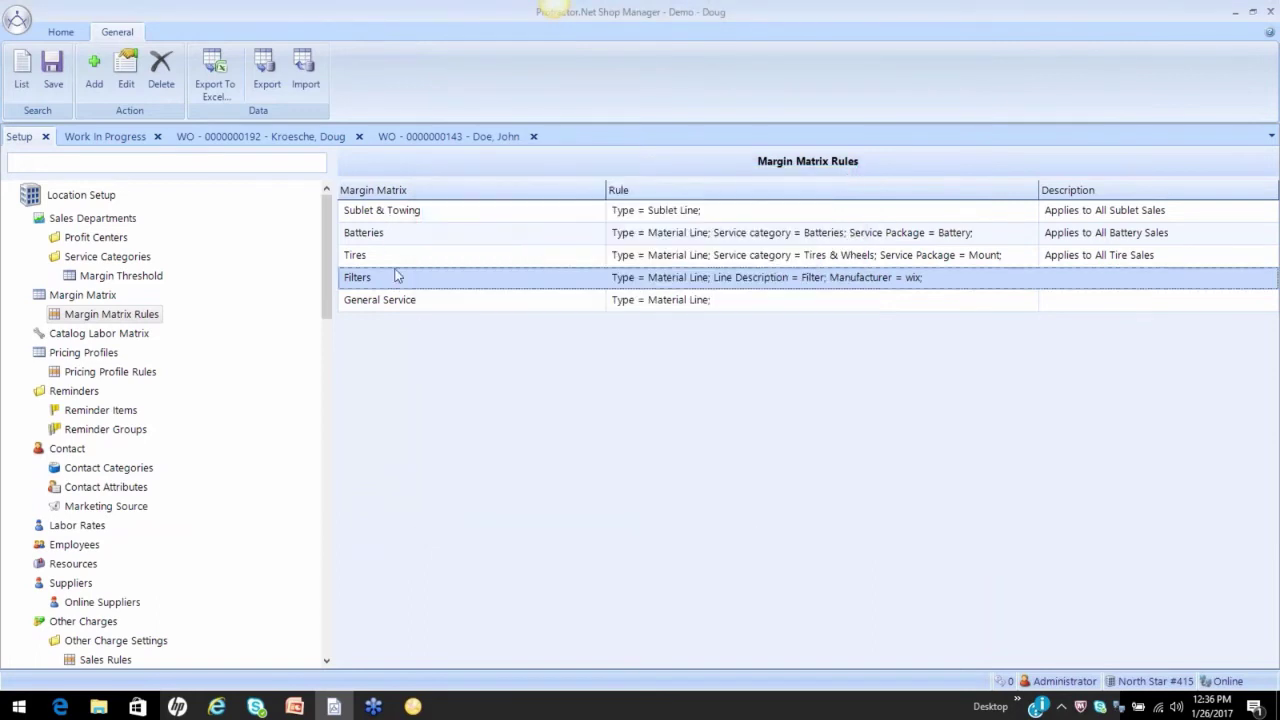
# Look over the General Service rule unchanged, then bring up the Margin Matrix list
pyautogui.doubleClick(405, 304)
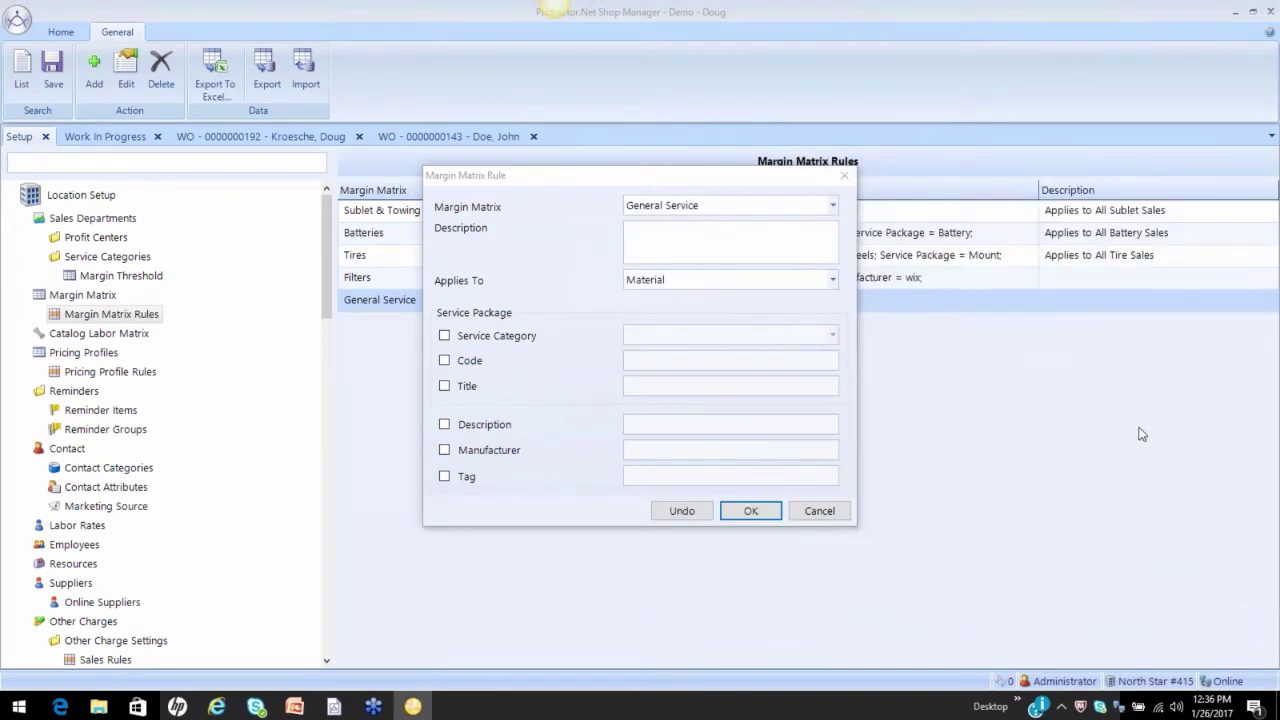
pyautogui.press('Escape')
pyautogui.click(82, 295)
# Check the General Service matrix's $10.00–$75.00 tier at 55%, then return to the work order unchanged
pyautogui.doubleClick(414, 308)
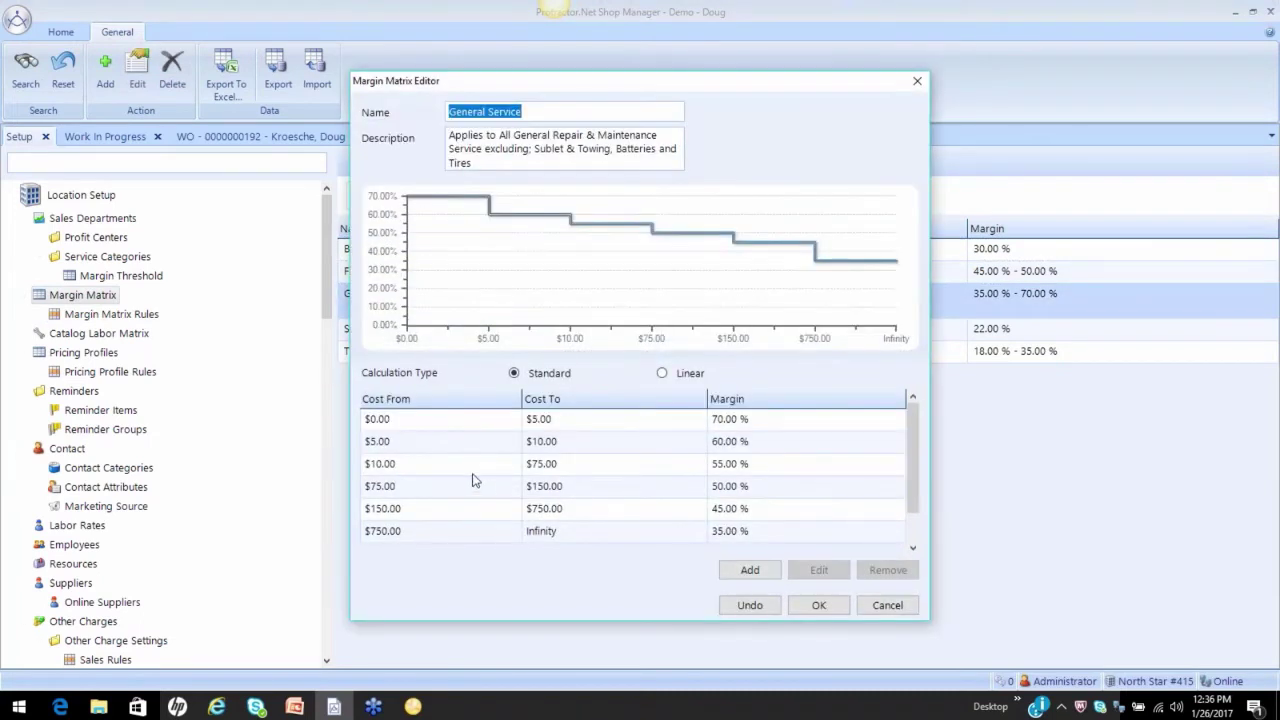
pyautogui.click(474, 467)
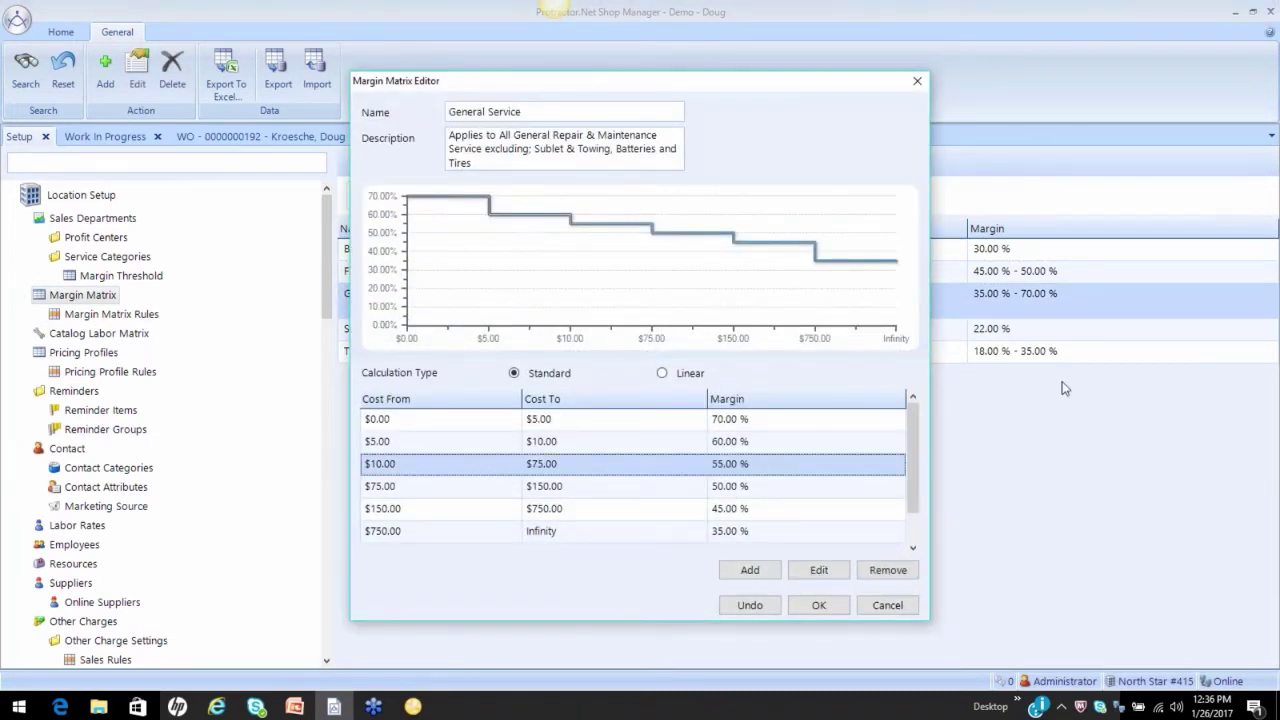
pyautogui.click(412, 706)
pyautogui.moveTo(1041, 96); pyautogui.dragTo(516, 108)
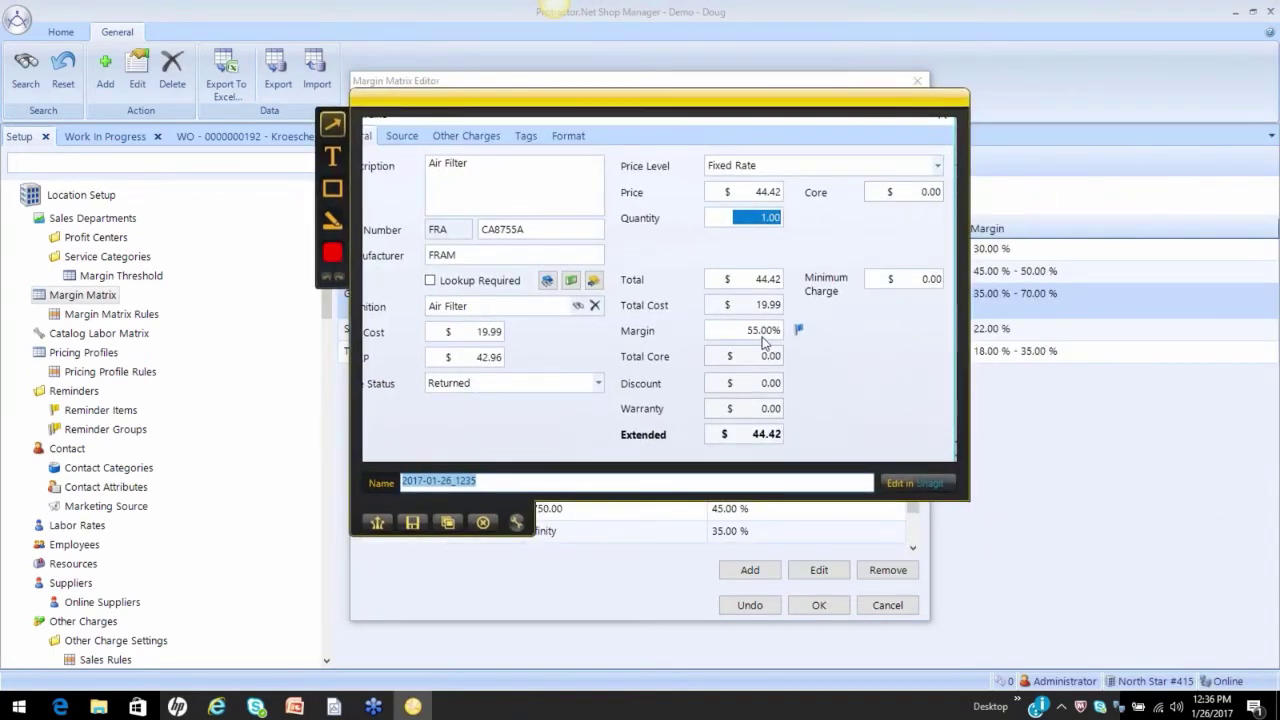
pyautogui.click(486, 528)
pyautogui.click(887, 605)
pyautogui.click(433, 136)
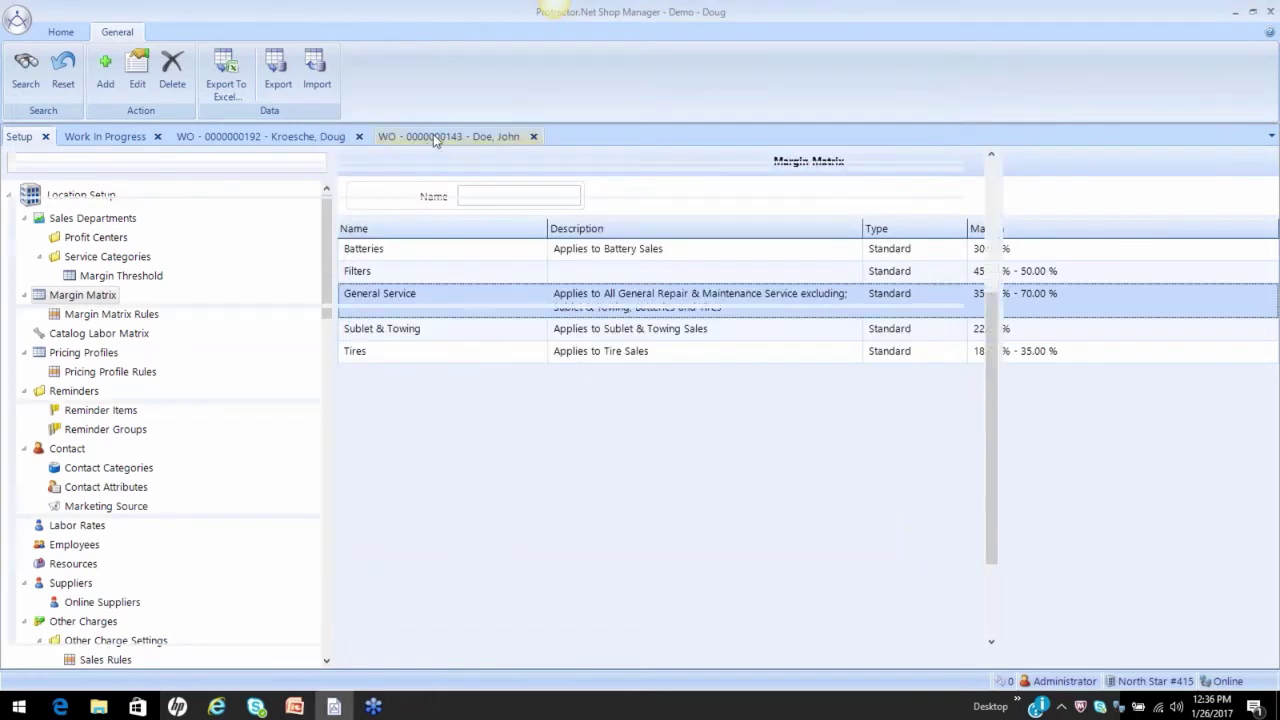
# Look up parts for the Air Filter line and apply the WIX 42487 filter from the catalog
pyautogui.rightClick(74, 485)
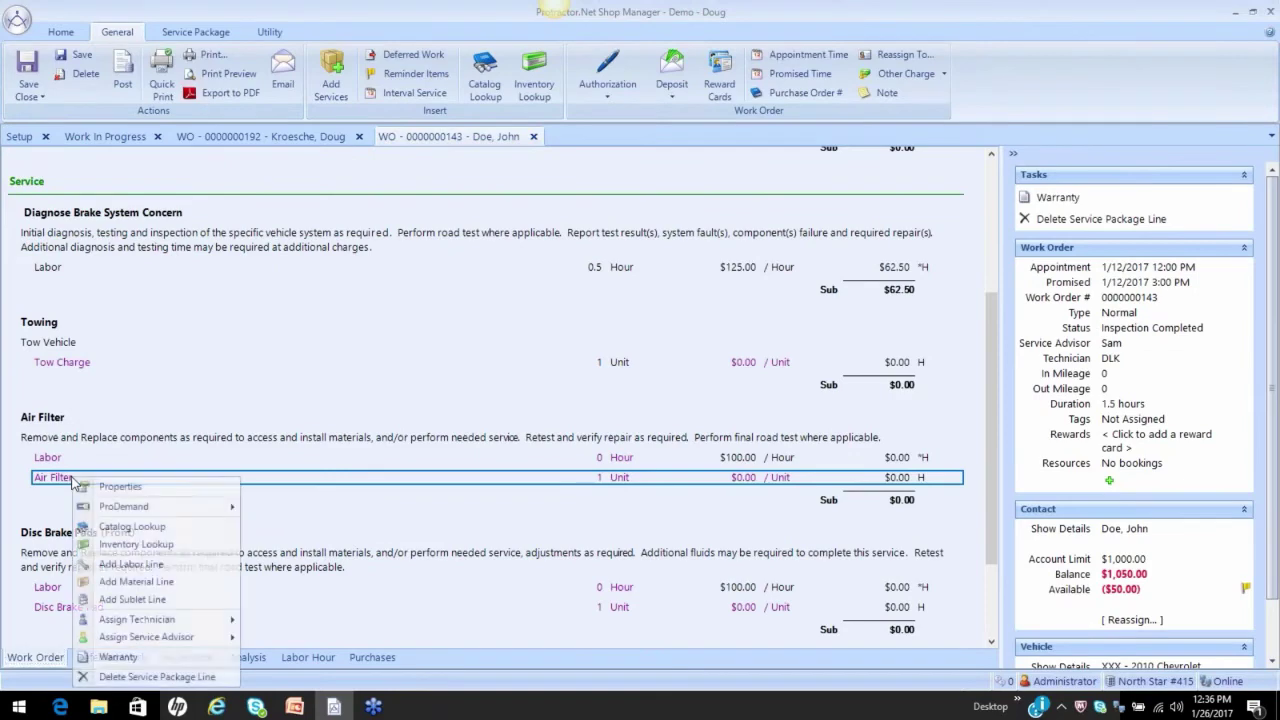
pyautogui.click(95, 487)
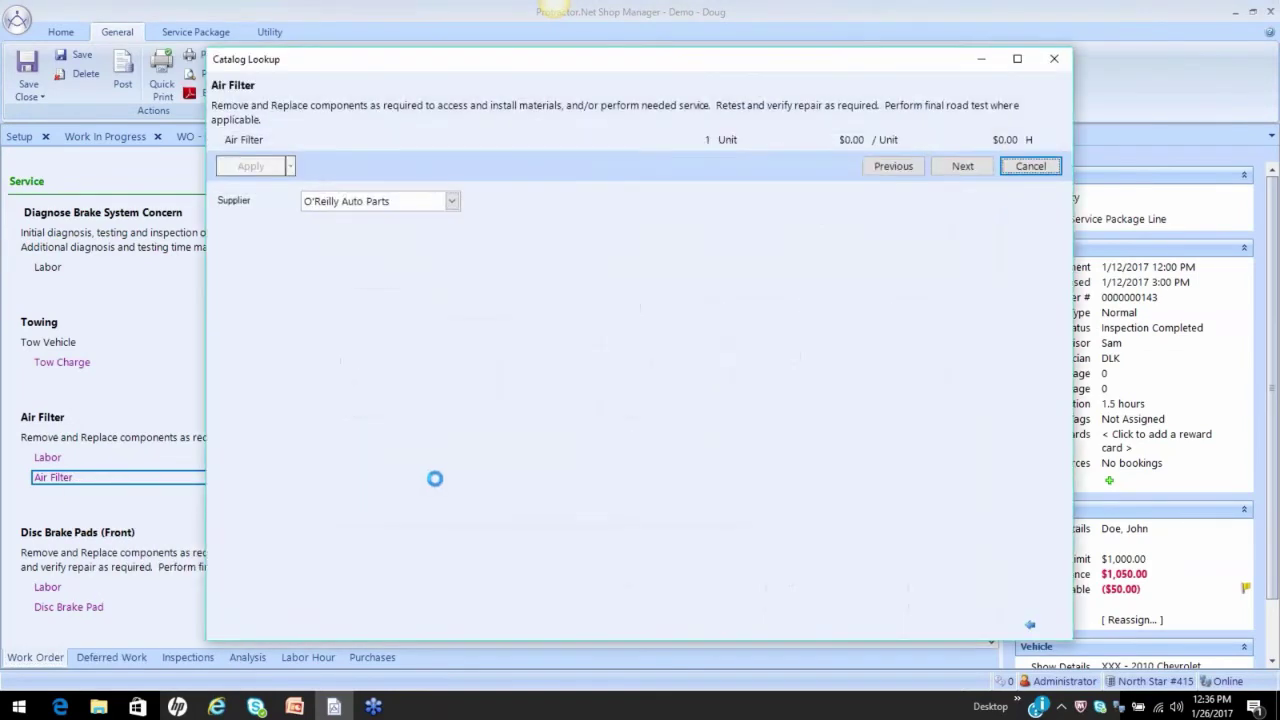
pyautogui.click(583, 313)
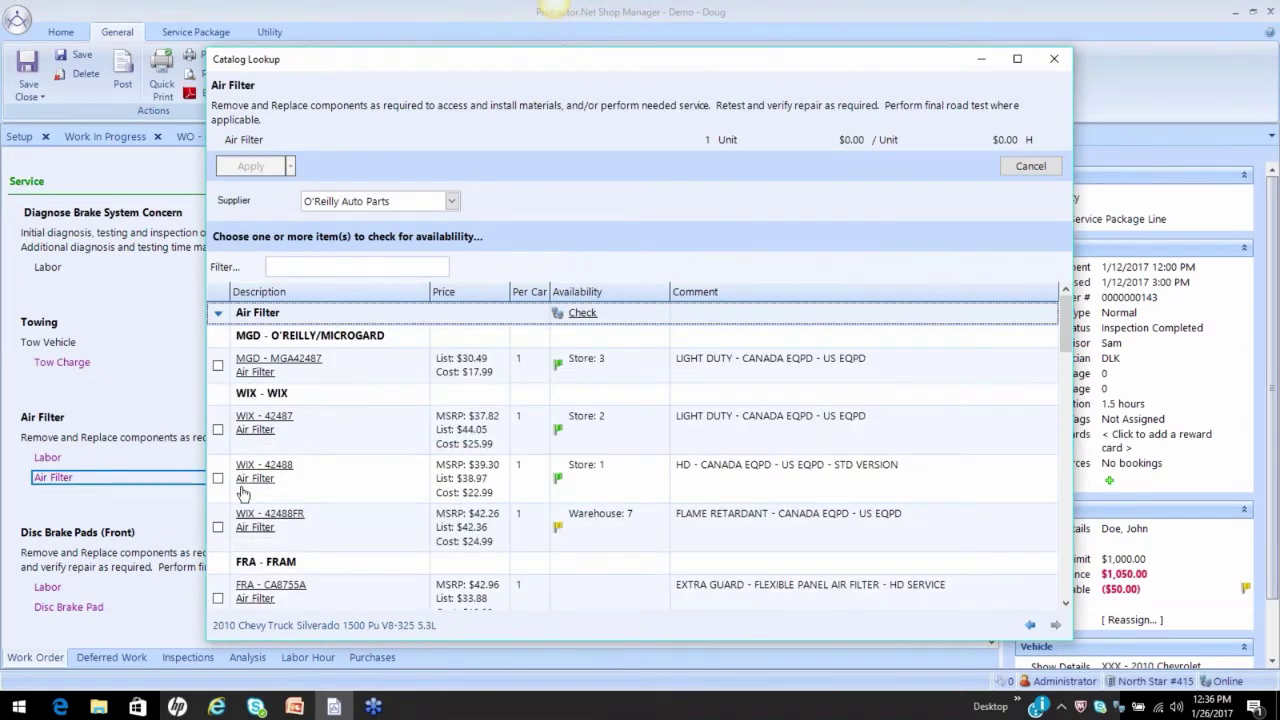
pyautogui.click(218, 429)
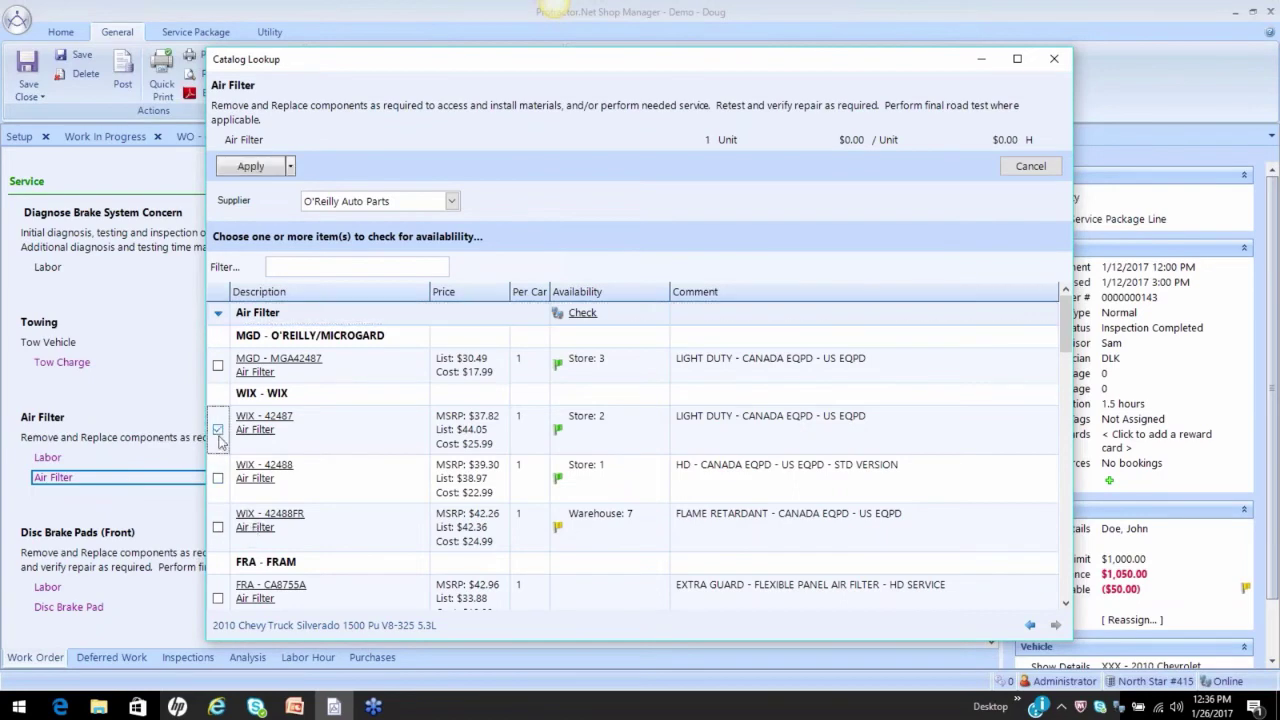
pyautogui.click(250, 166)
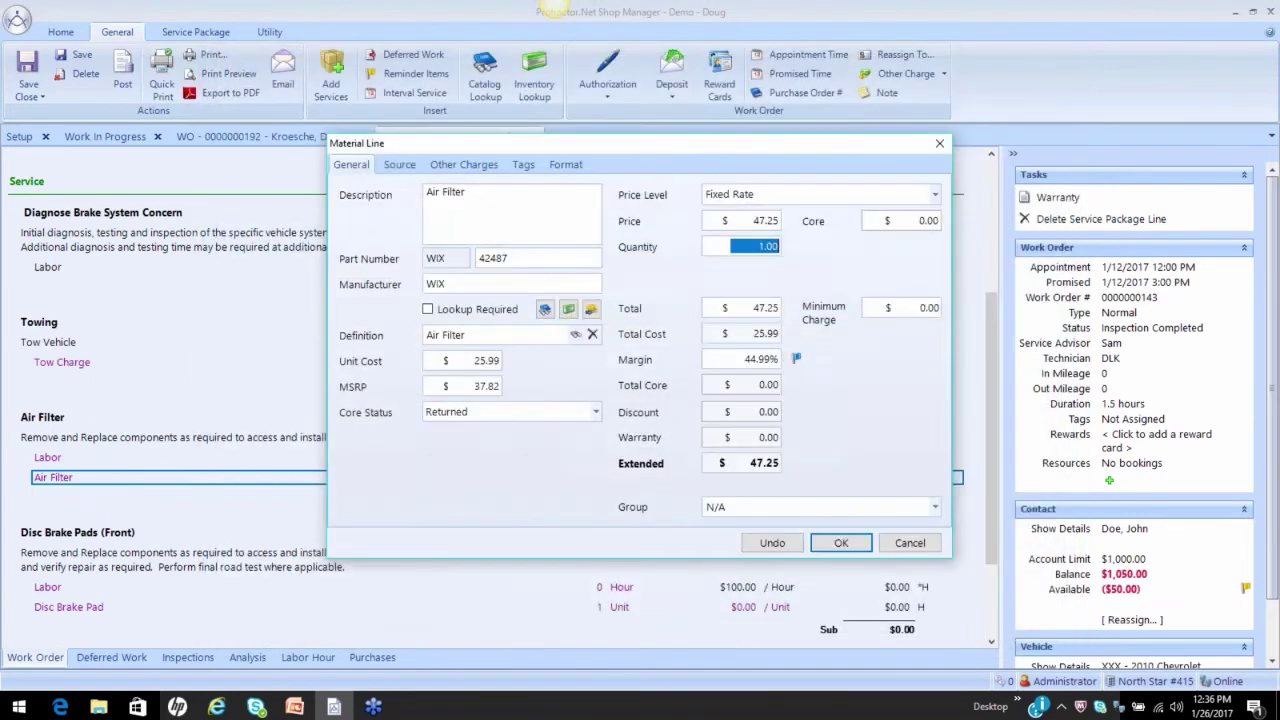
# Review the WIX material line at $47.25, then cancel and discard the changes
pyautogui.click(456, 283)
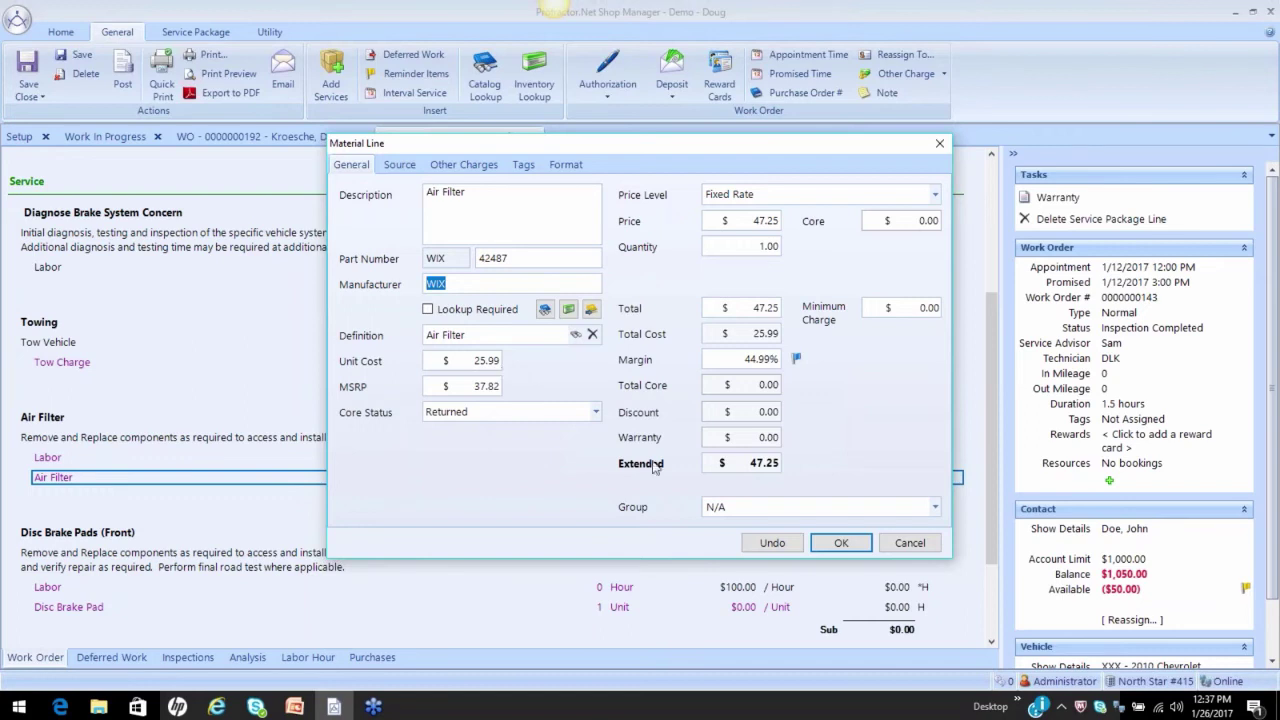
pyautogui.click(890, 547)
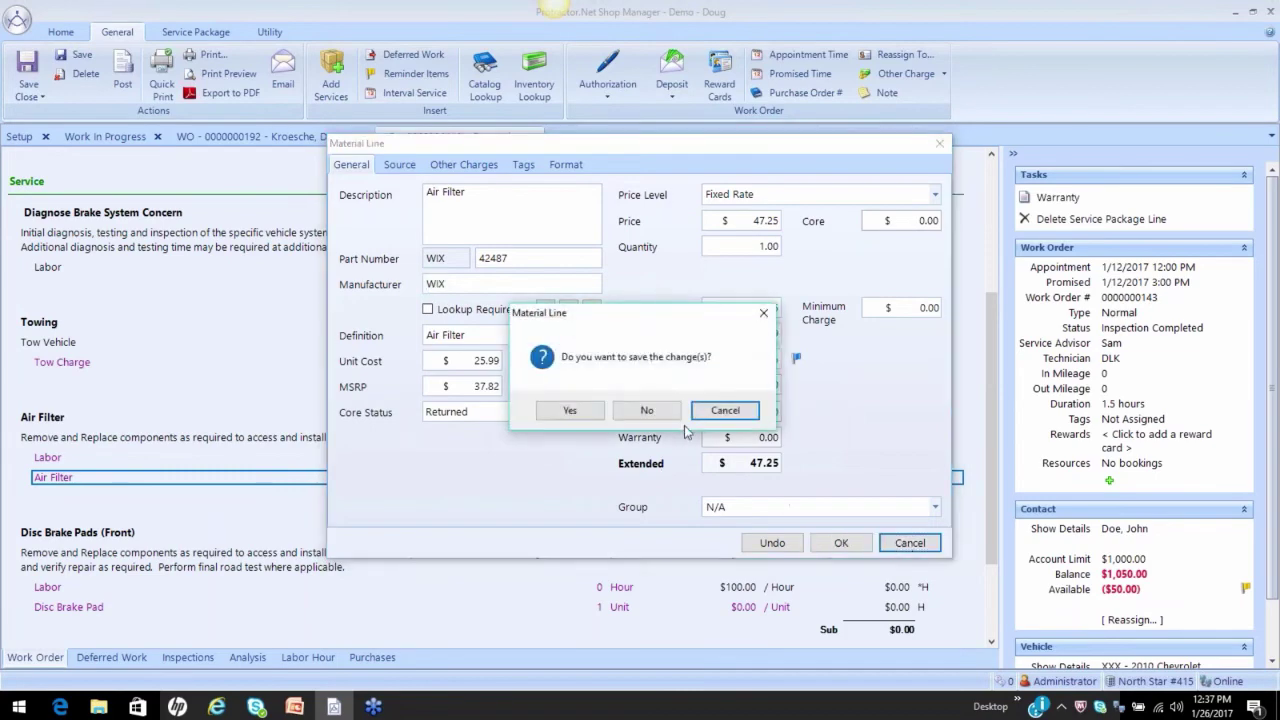
pyautogui.click(650, 412)
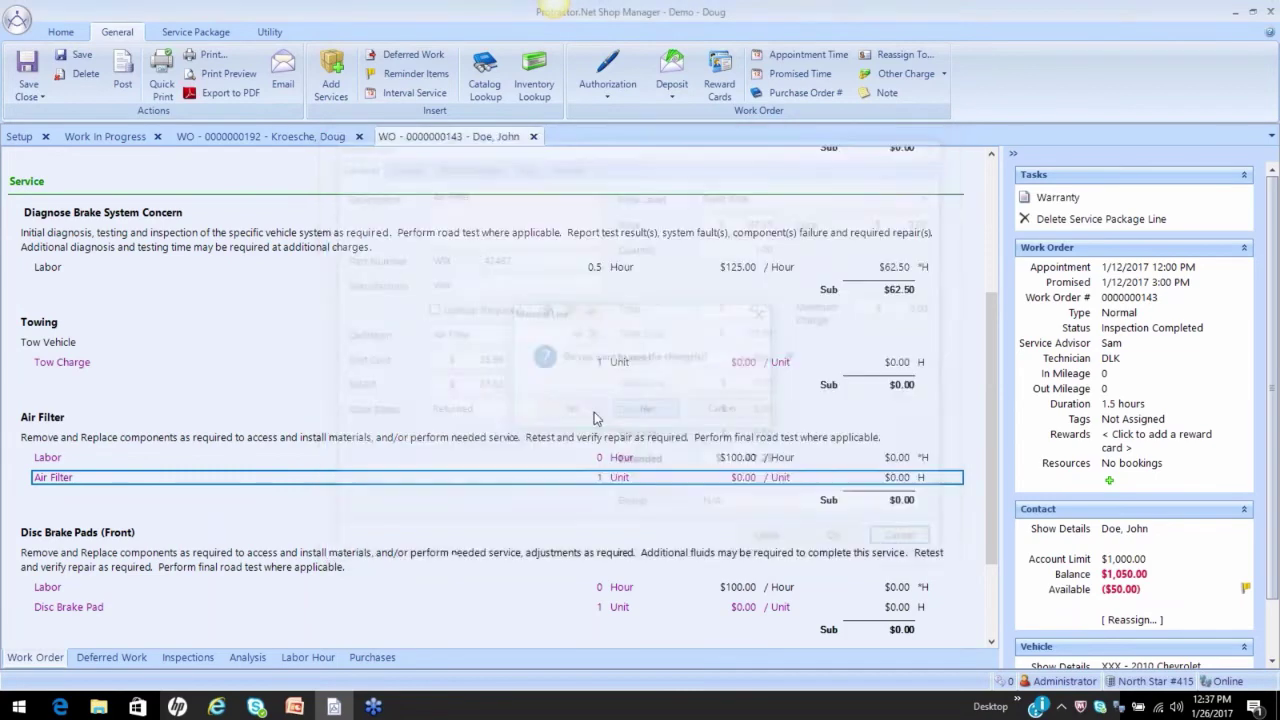
# From Setup, open Margin Matrix Rules and review the Filters rule (description Filter, manufacturer wix) unchanged
pyautogui.click(16, 137)
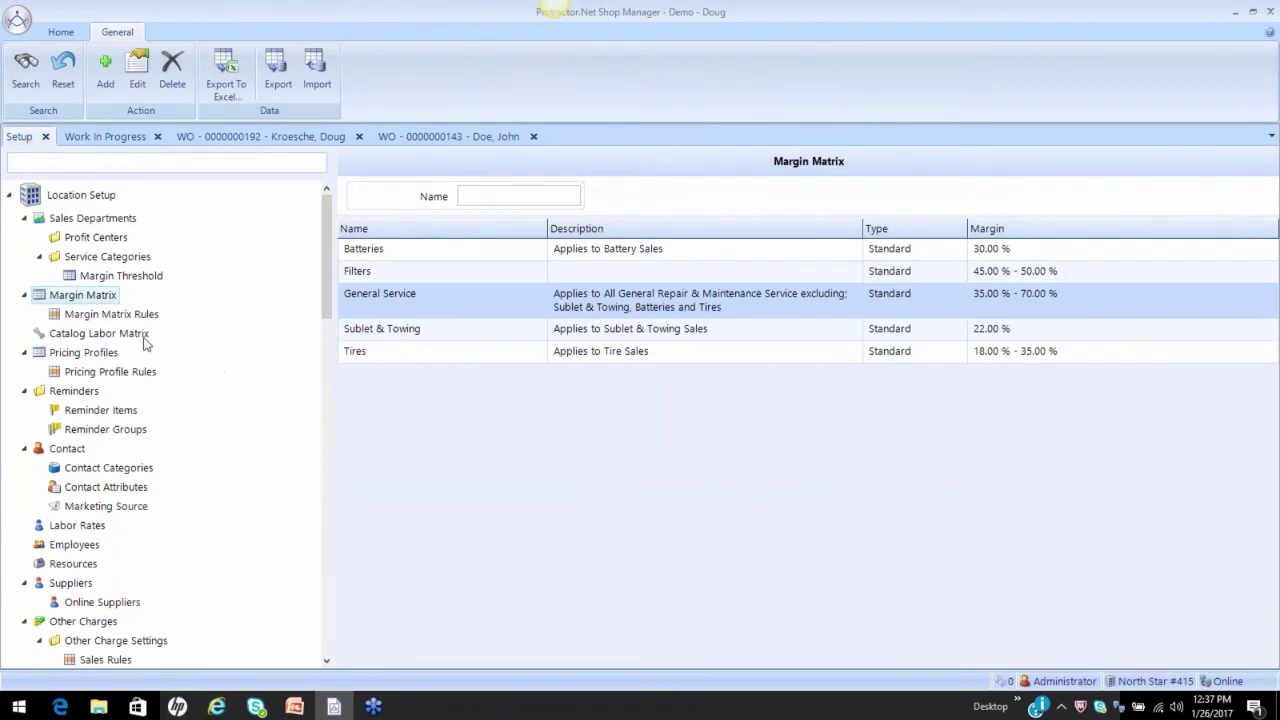
pyautogui.click(134, 315)
pyautogui.click(434, 285)
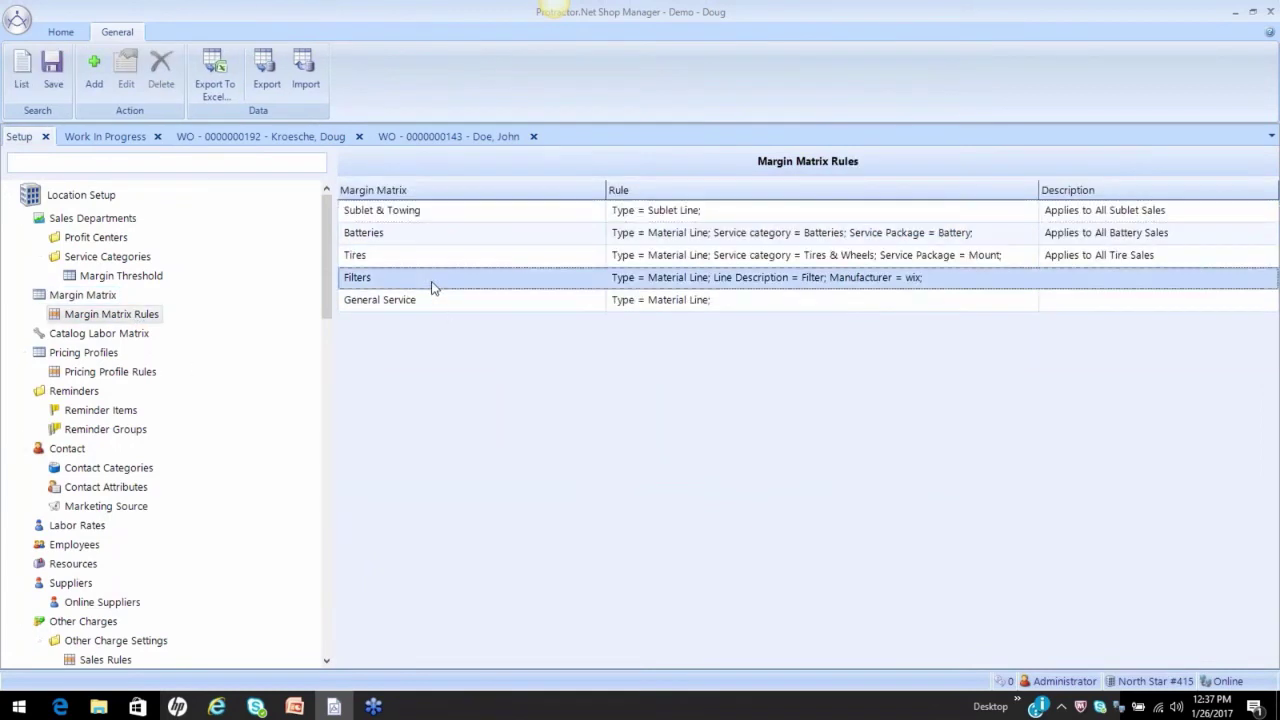
pyautogui.doubleClick(503, 279)
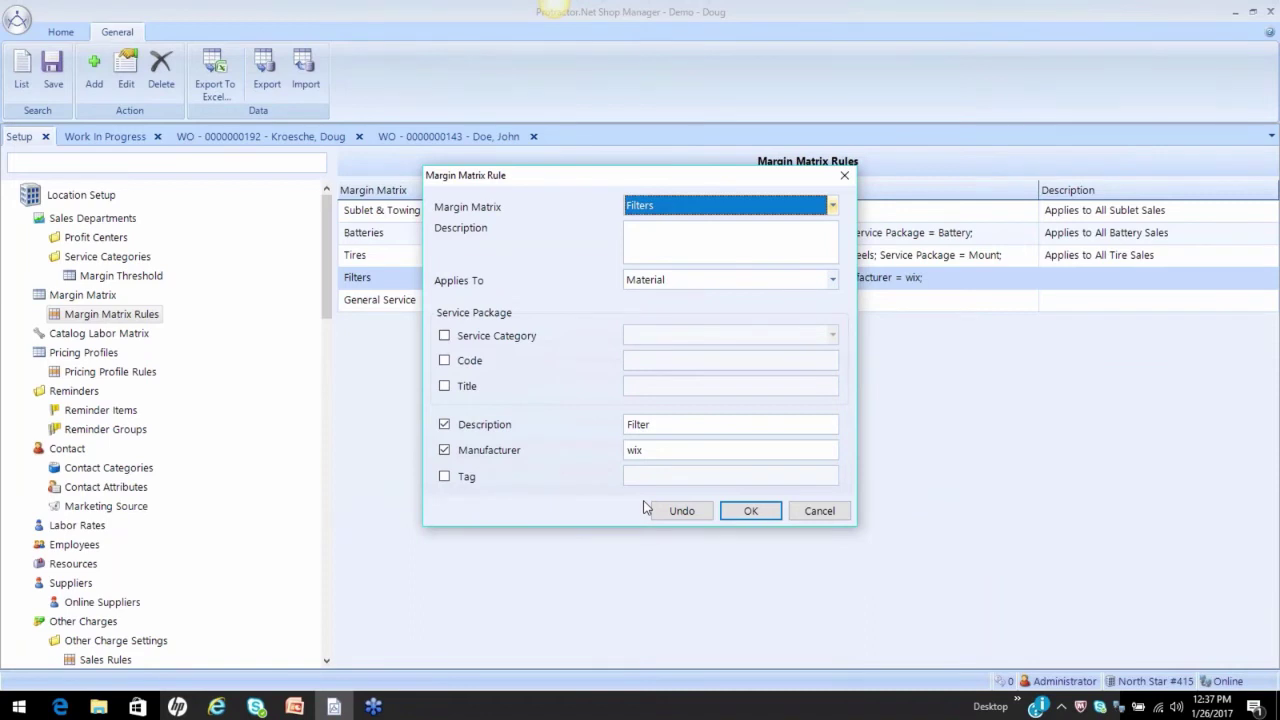
pyautogui.click(750, 511)
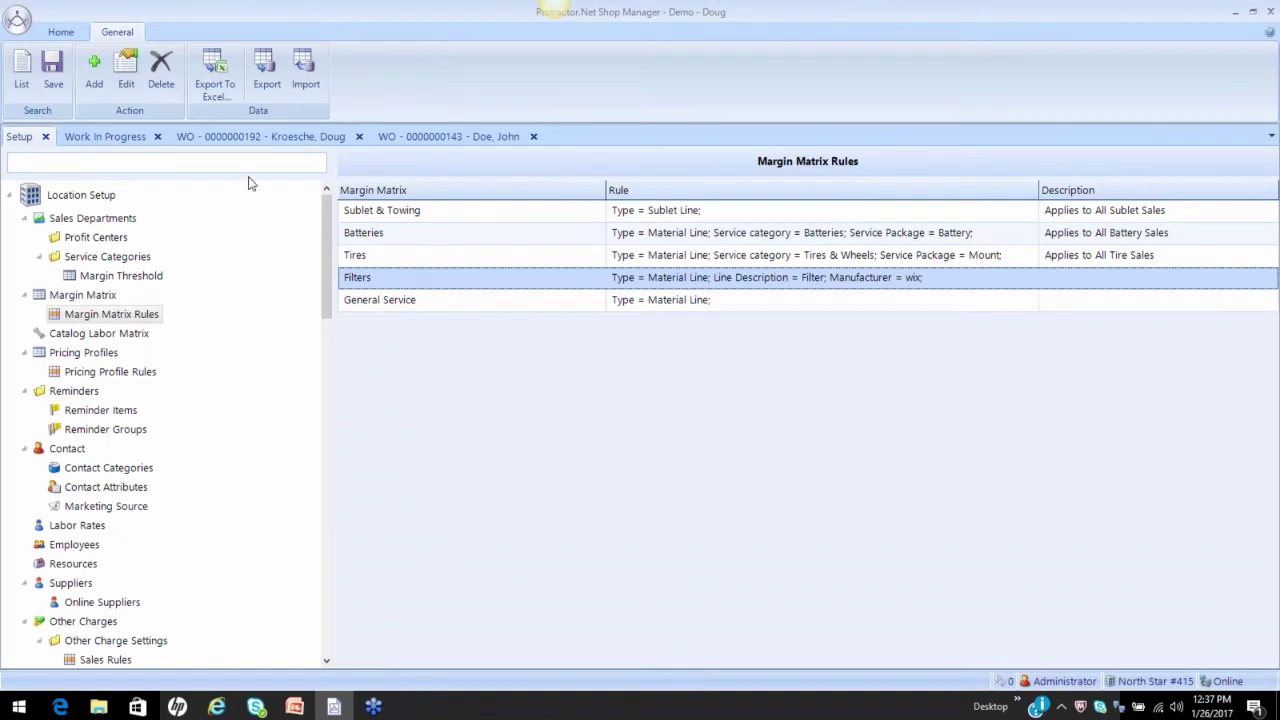
# Create a Filters matrix rule with Description = Filter and Manufacturer = Fram, and drag it above General Service
pyautogui.click(94, 72)
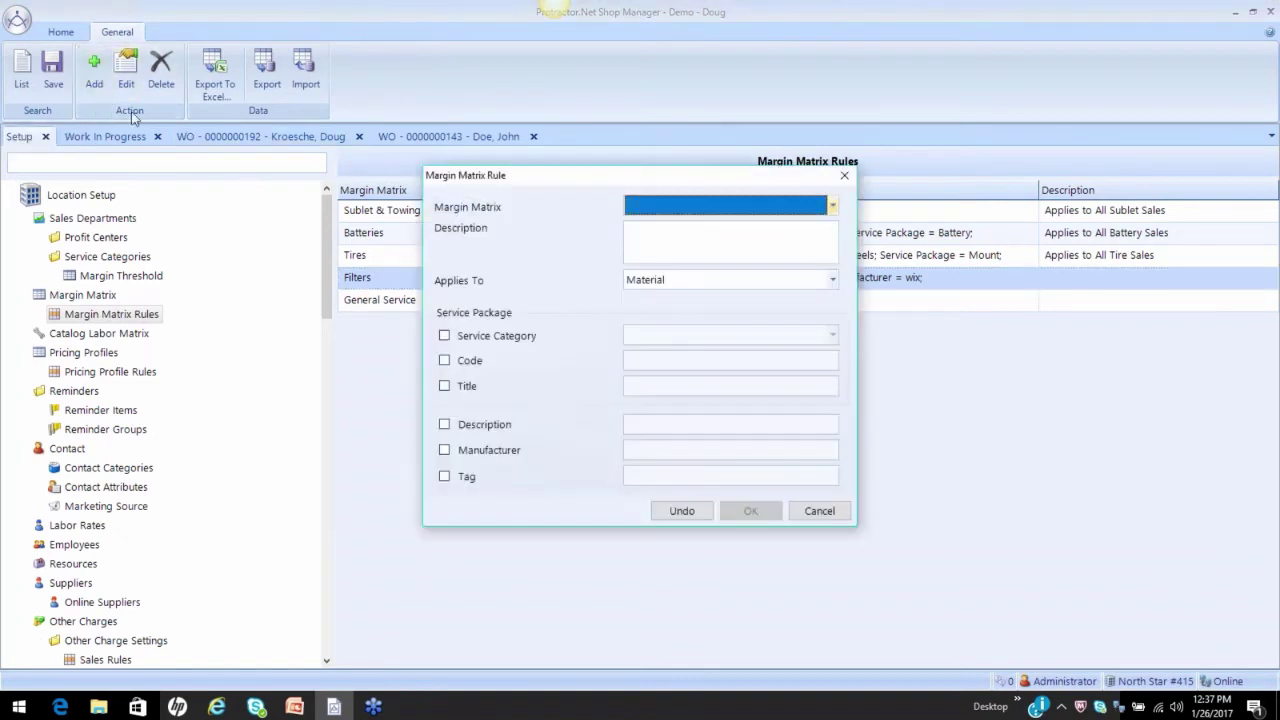
pyautogui.click(830, 206)
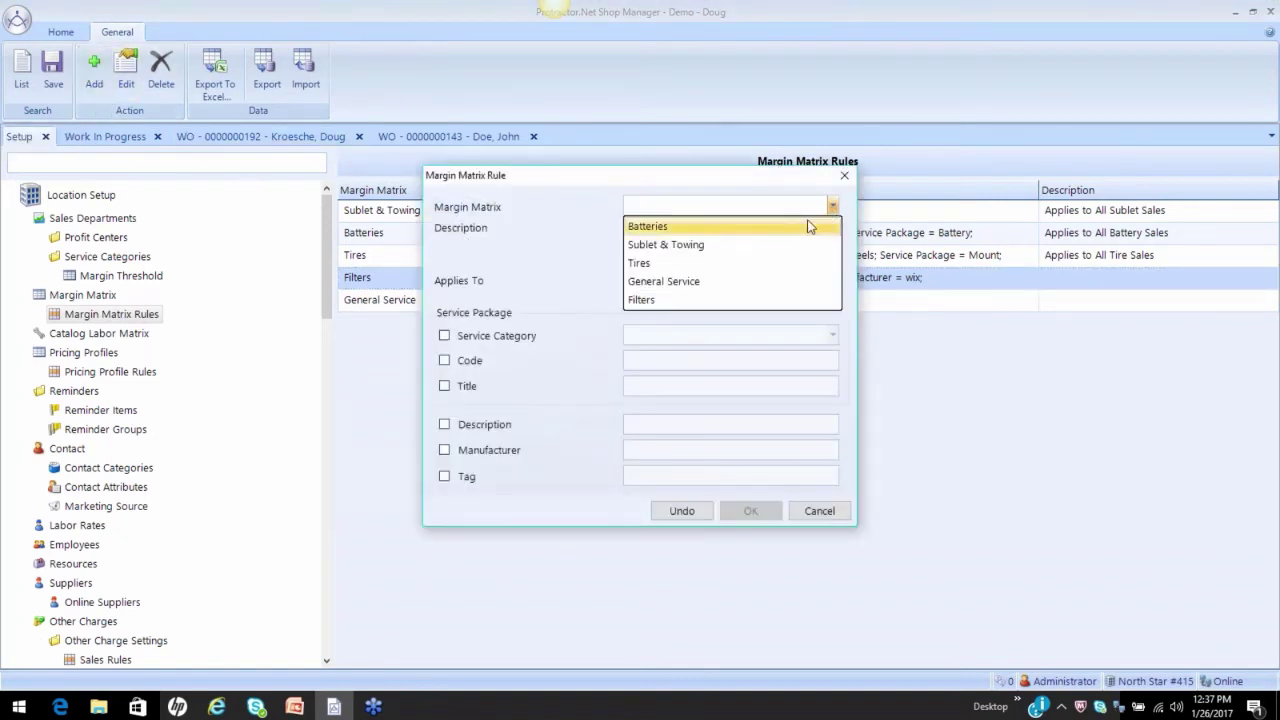
pyautogui.click(686, 309)
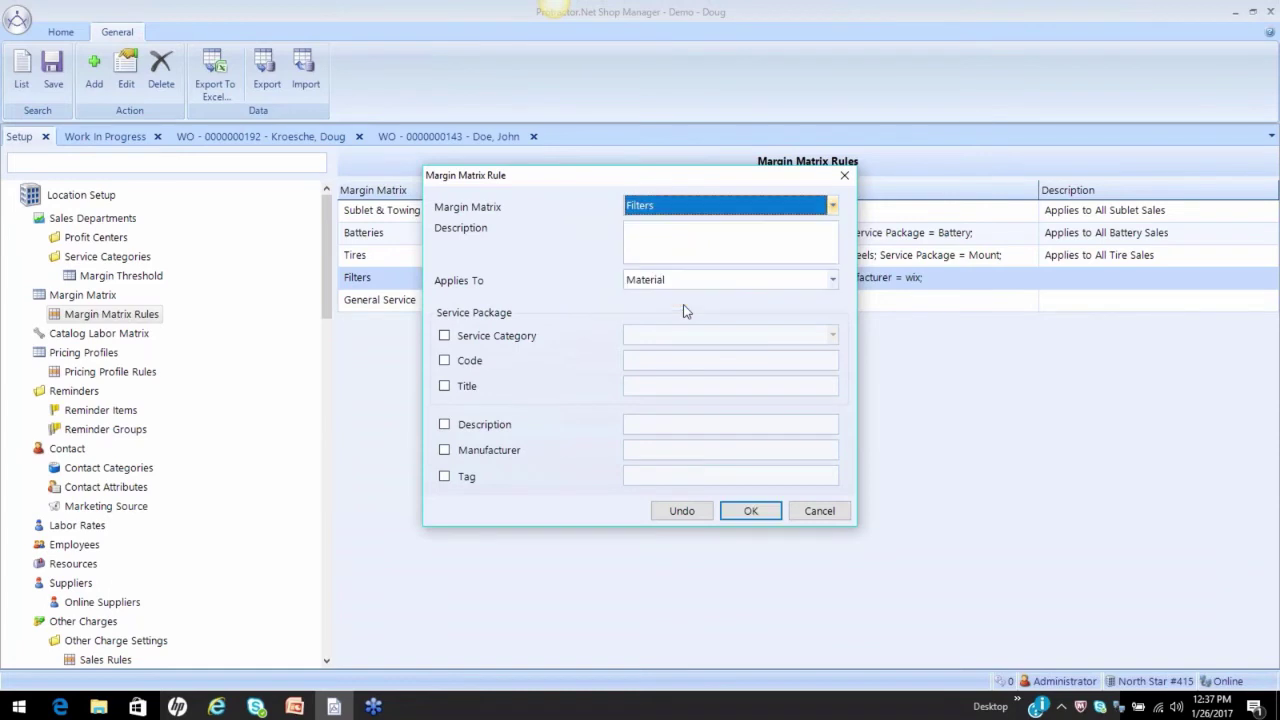
pyautogui.click(445, 424)
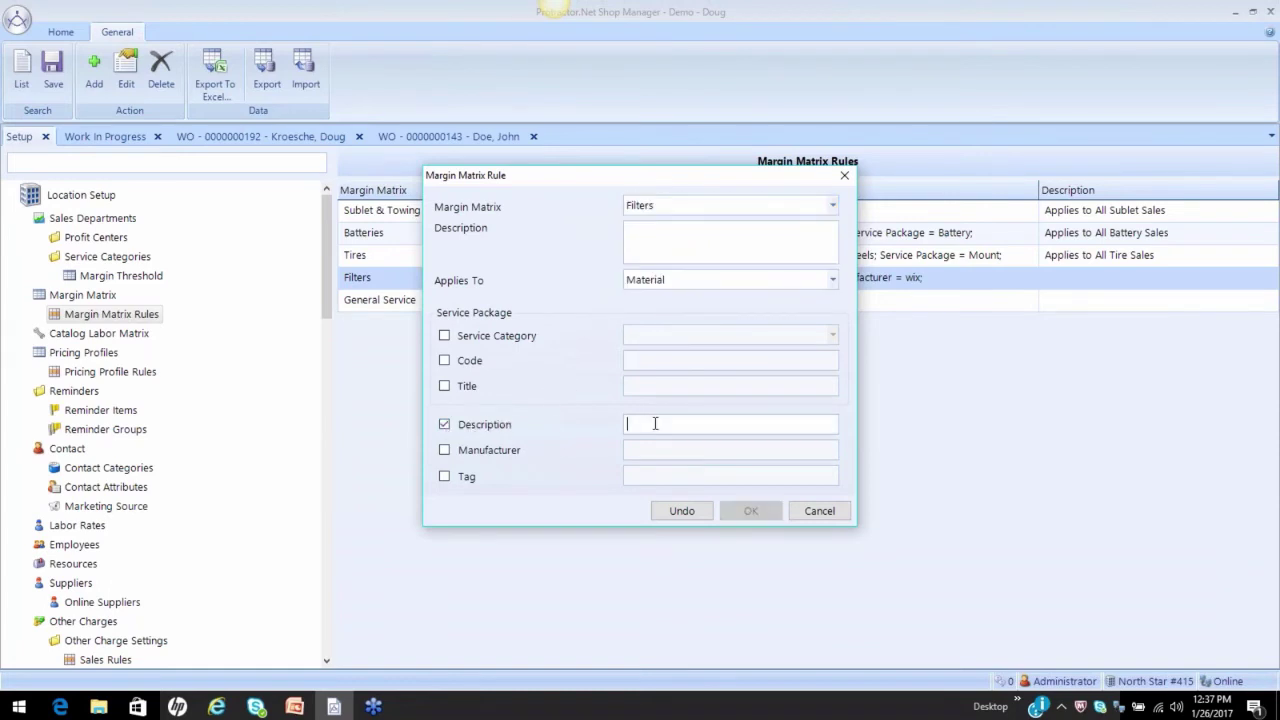
pyautogui.write('Filter')
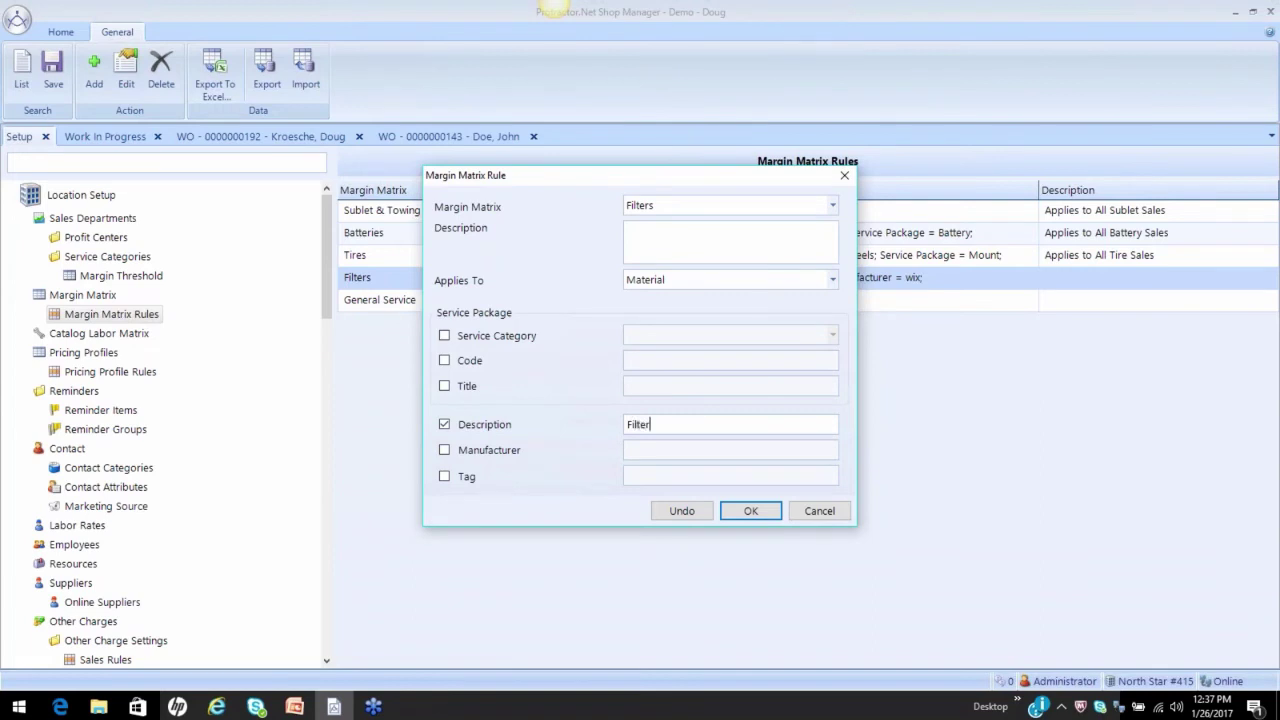
pyautogui.click(444, 450)
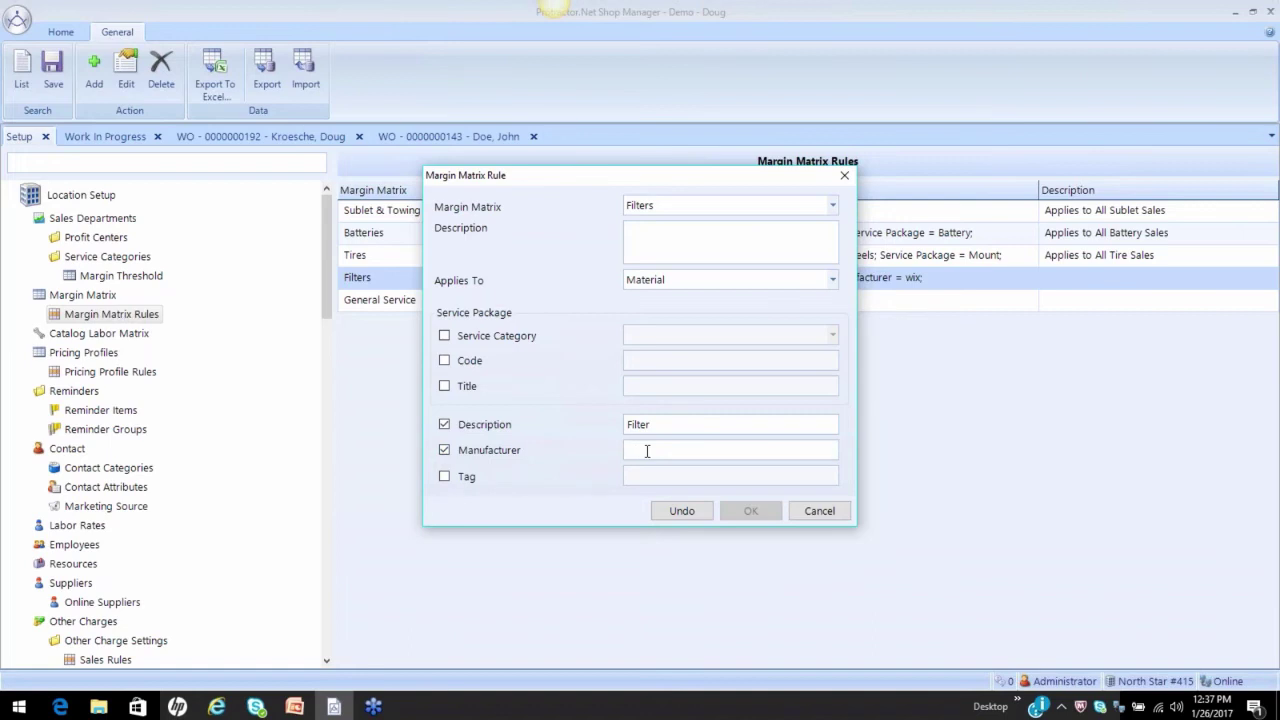
pyautogui.write('Fram')
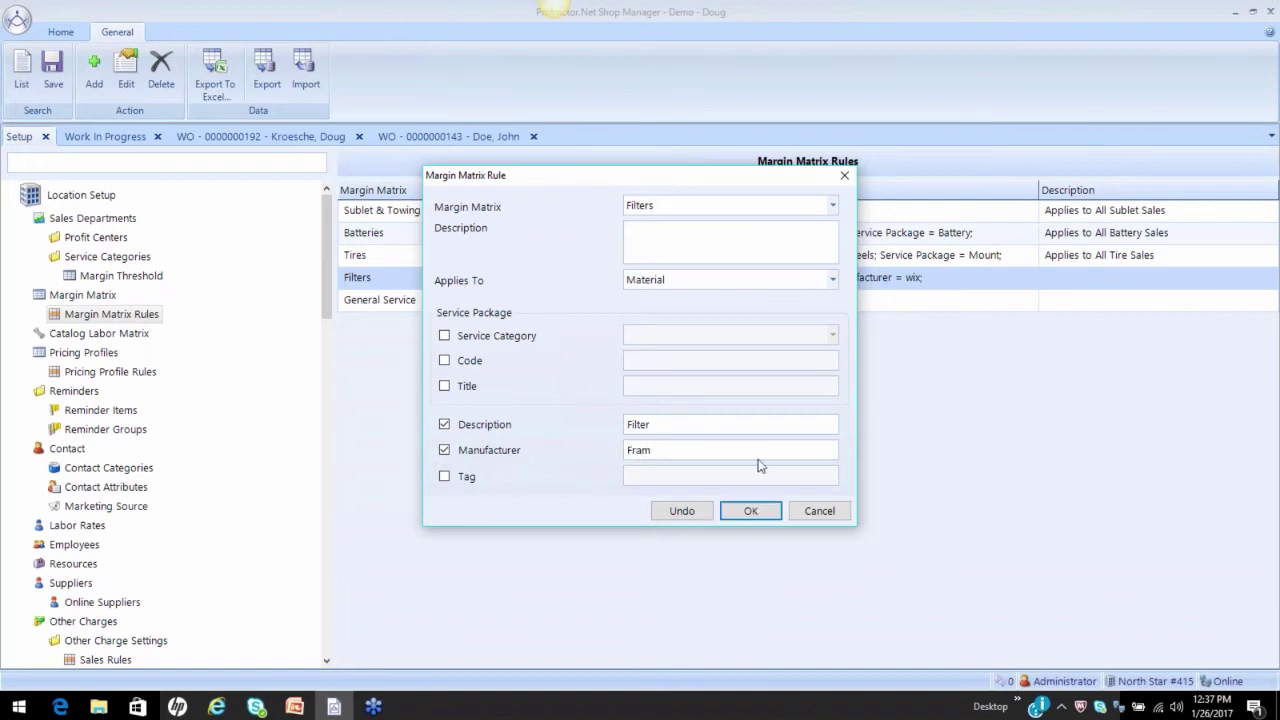
pyautogui.click(762, 512)
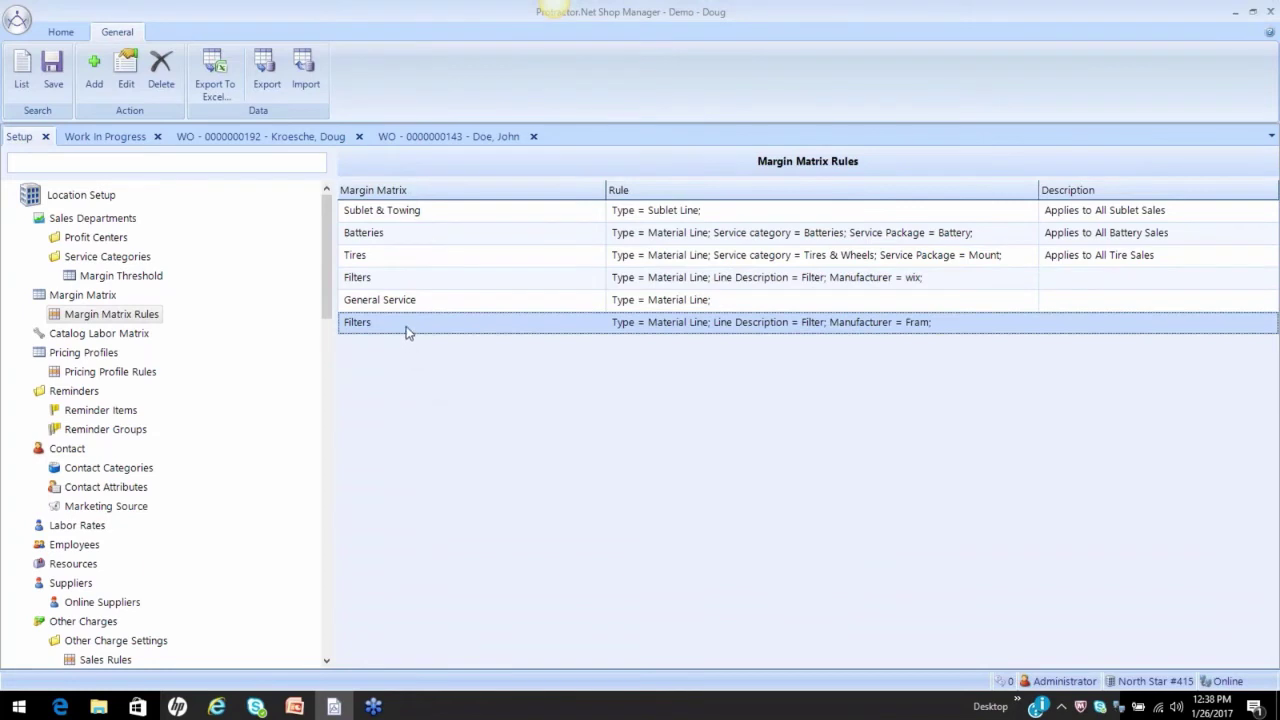
pyautogui.moveTo(406, 332); pyautogui.dragTo(419, 305)
pyautogui.click(423, 323)
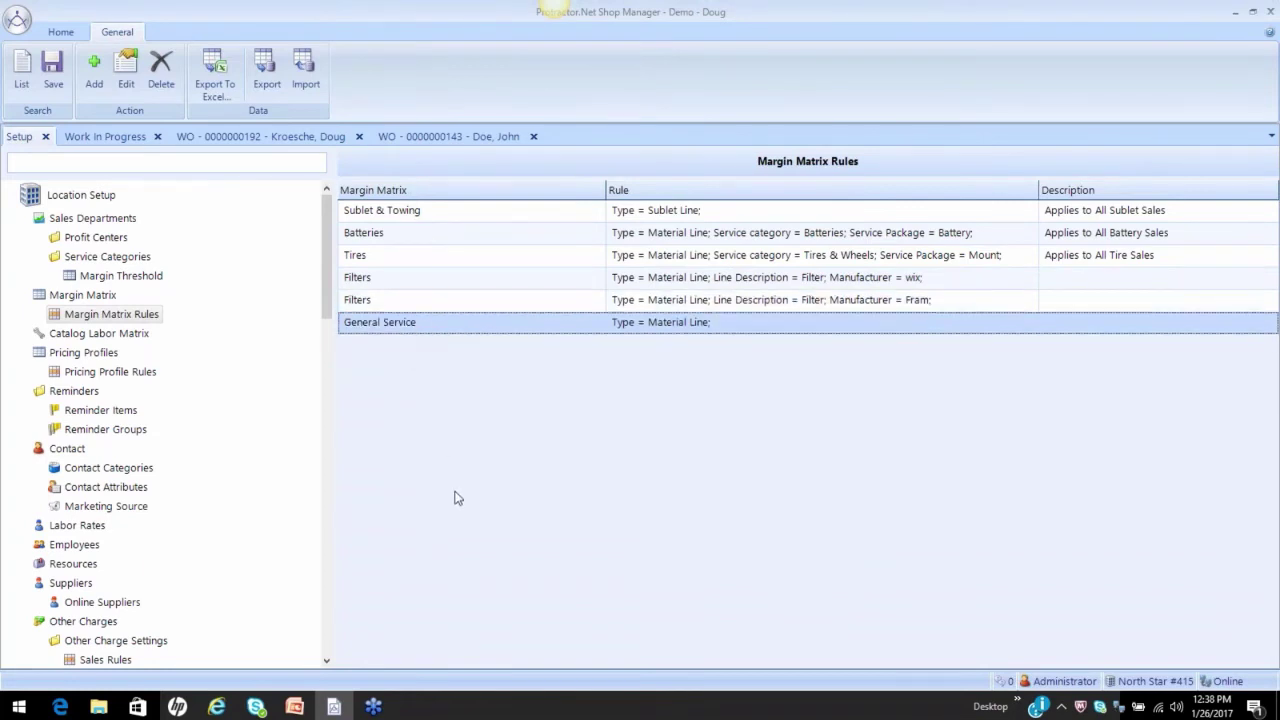
pyautogui.click(705, 288)
pyautogui.click(711, 309)
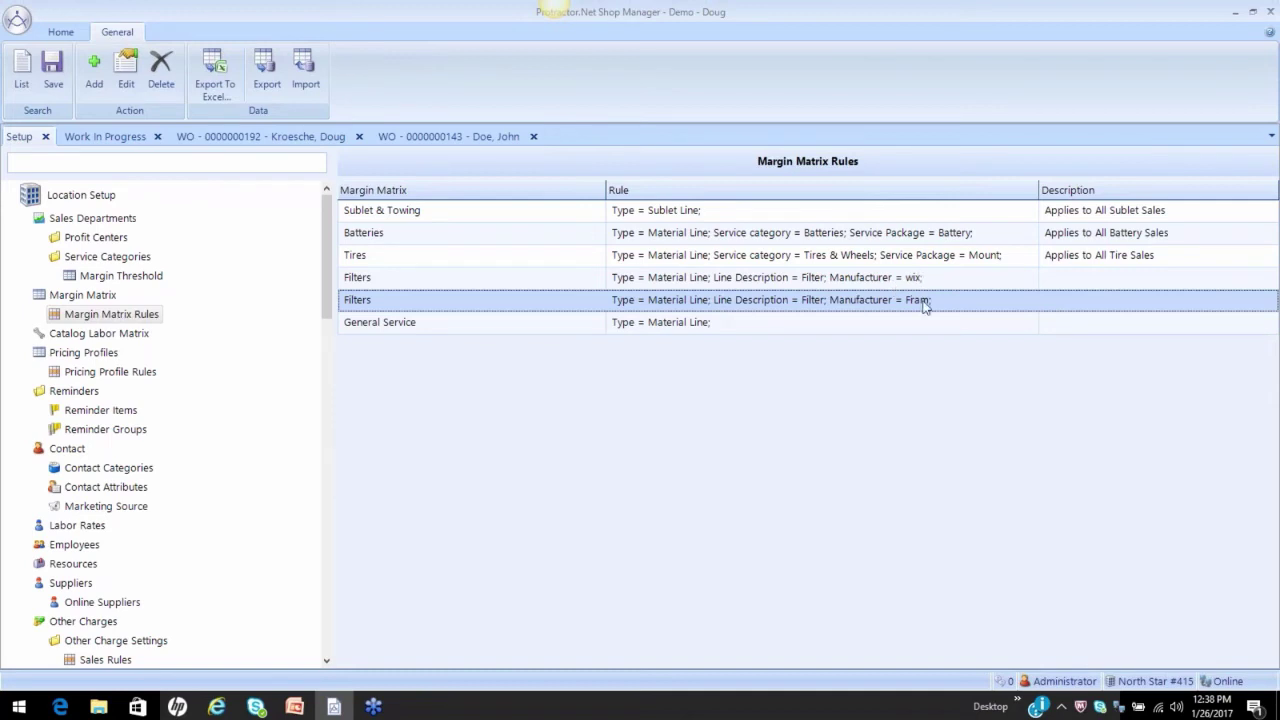
pyautogui.click(127, 84)
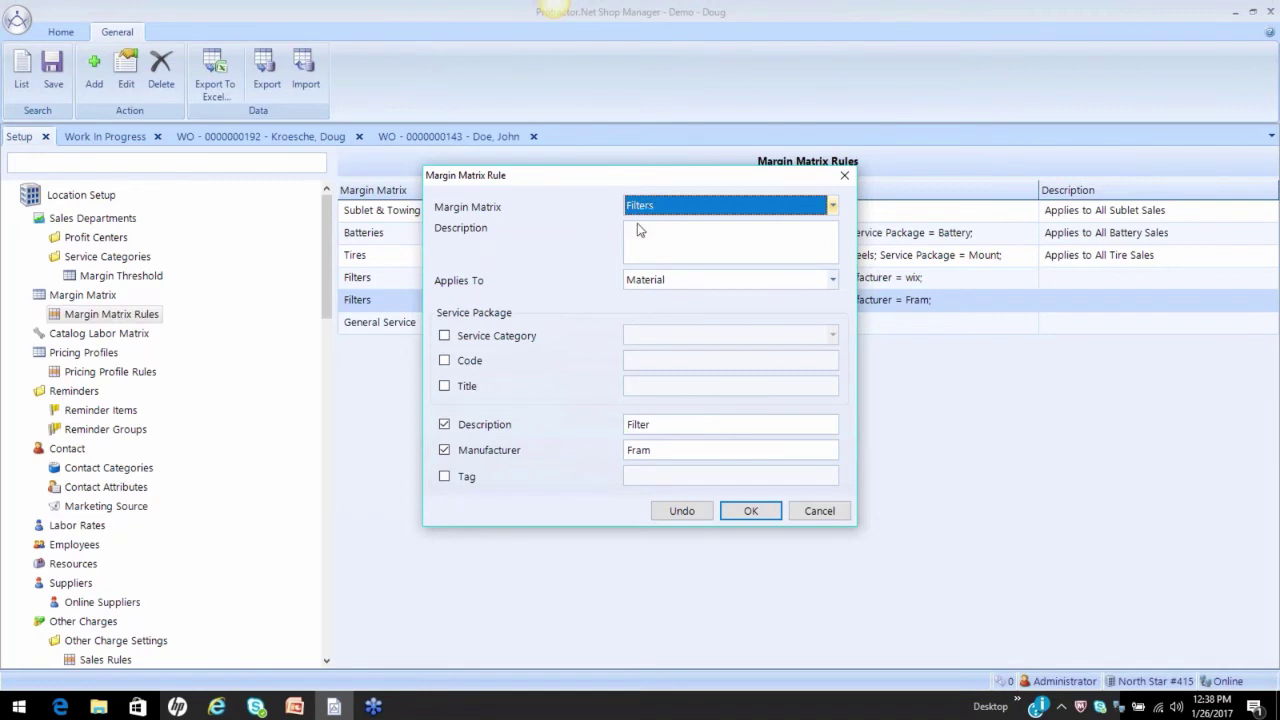
pyautogui.click(445, 337)
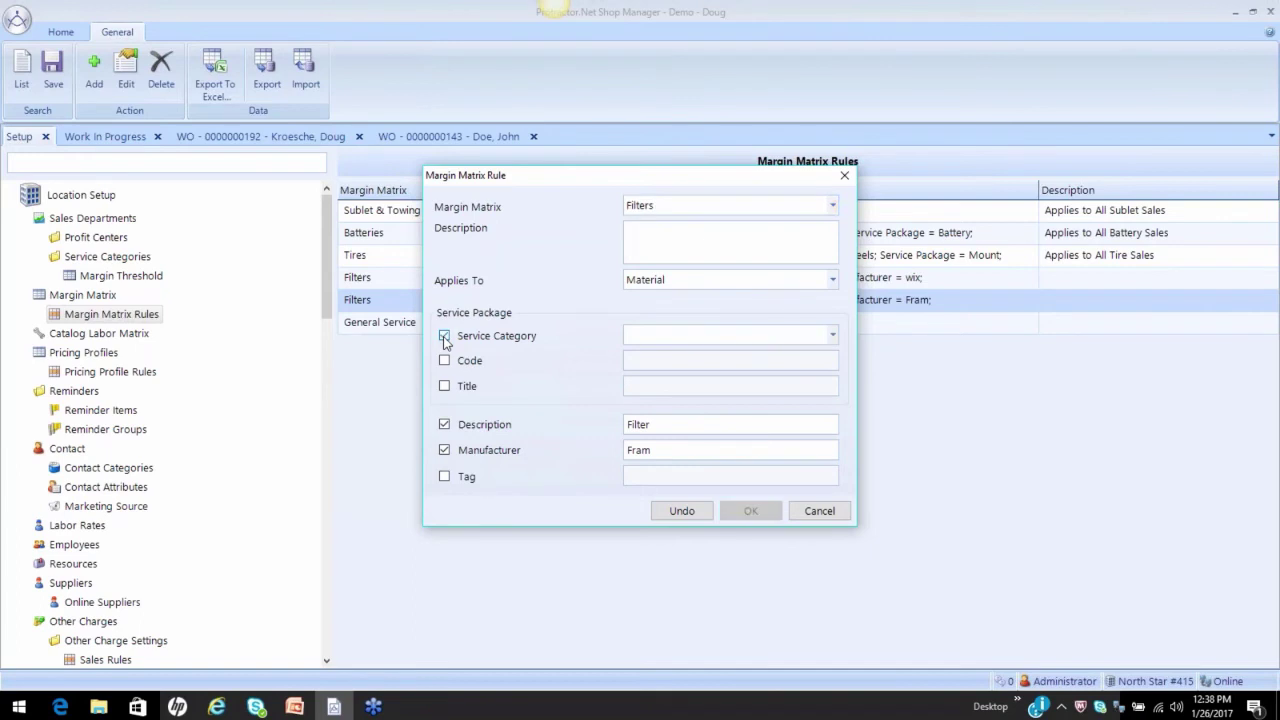
pyautogui.click(832, 336)
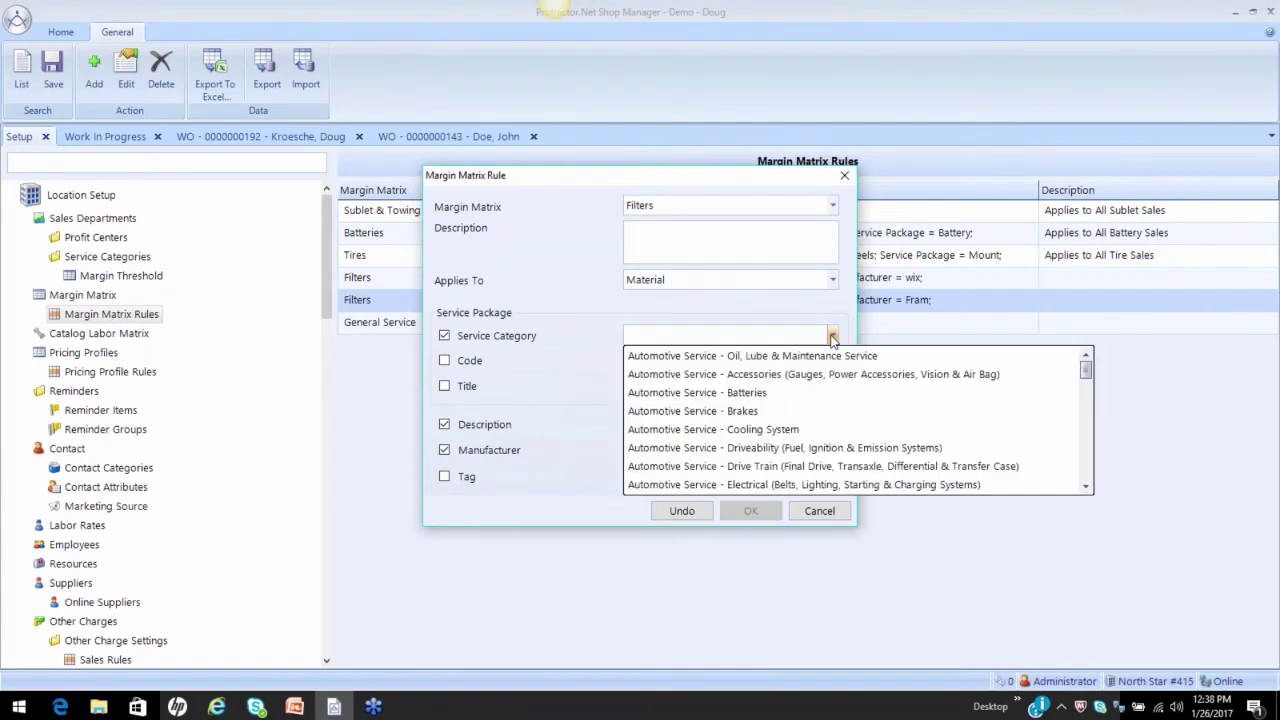
pyautogui.click(790, 449)
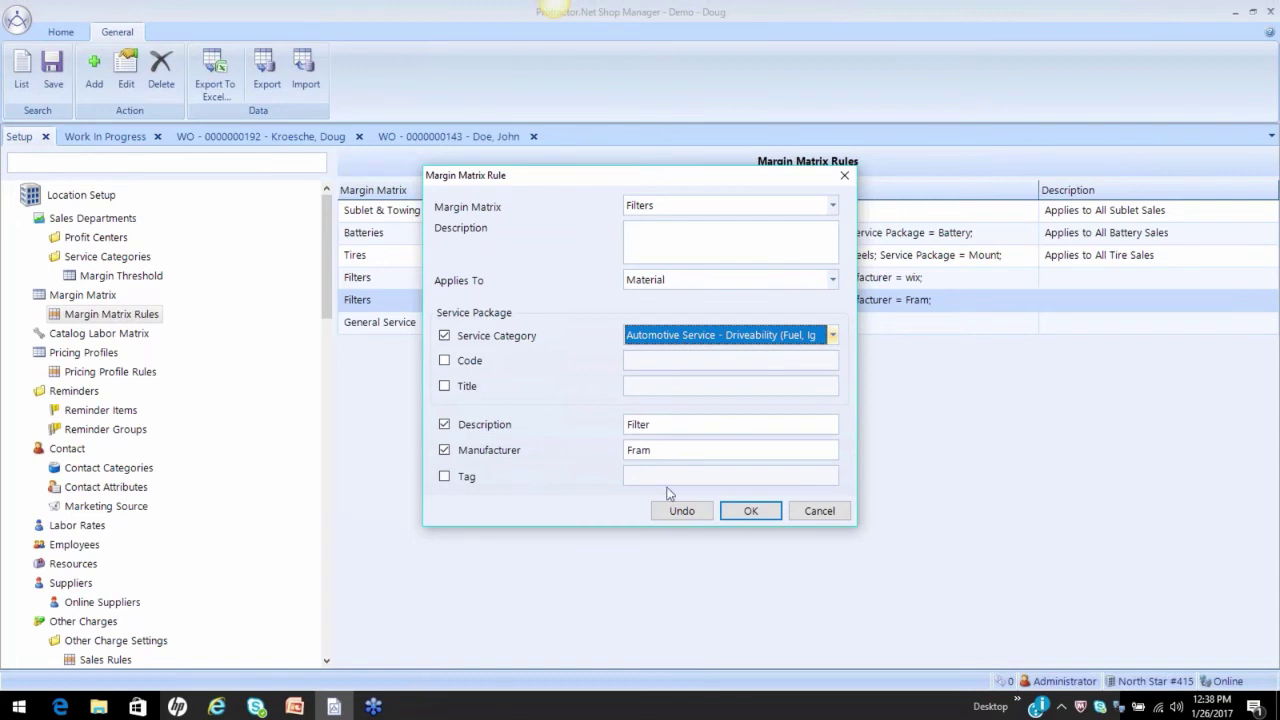
pyautogui.click(445, 337)
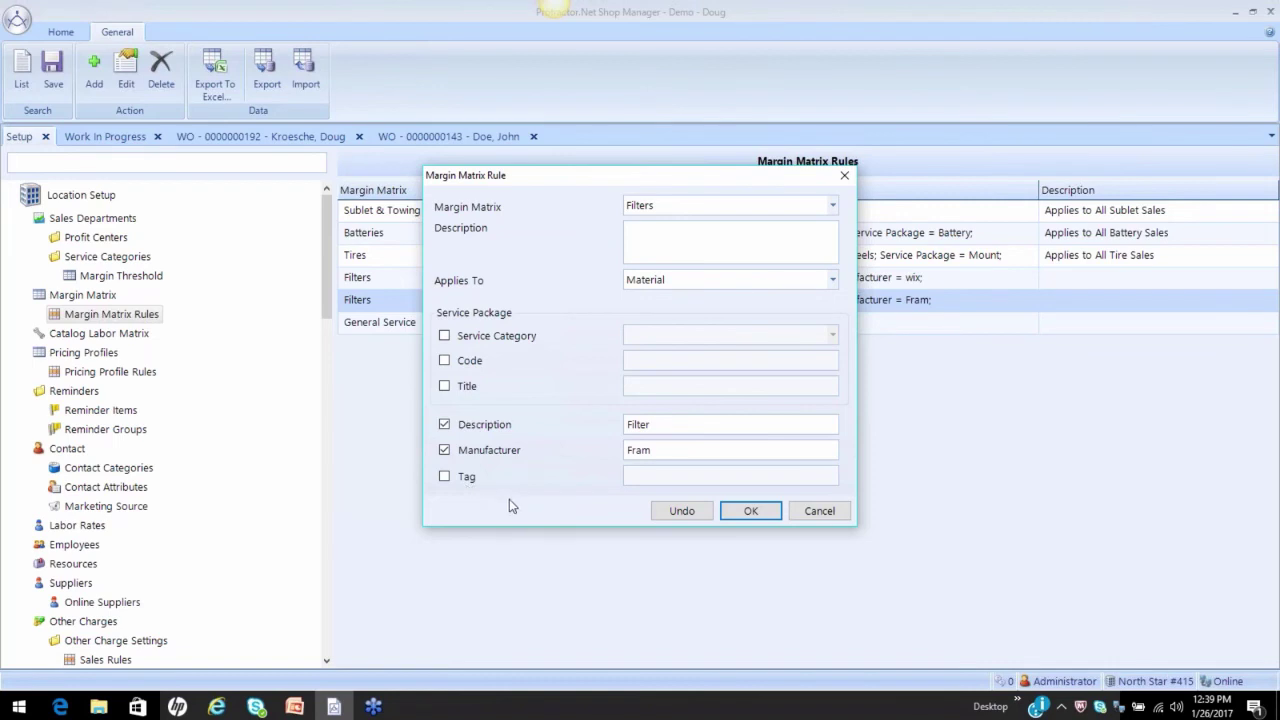
pyautogui.click(751, 514)
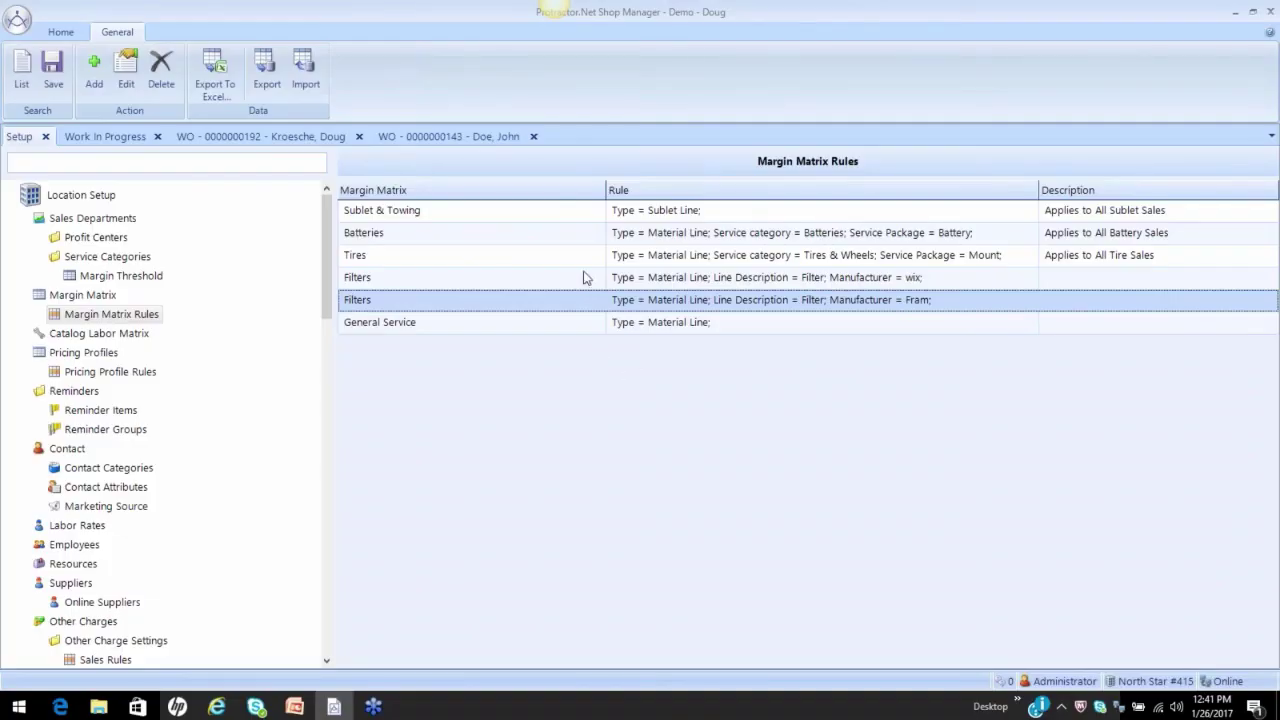
pyautogui.click(686, 282)
pyautogui.click(714, 300)
pyautogui.click(732, 280)
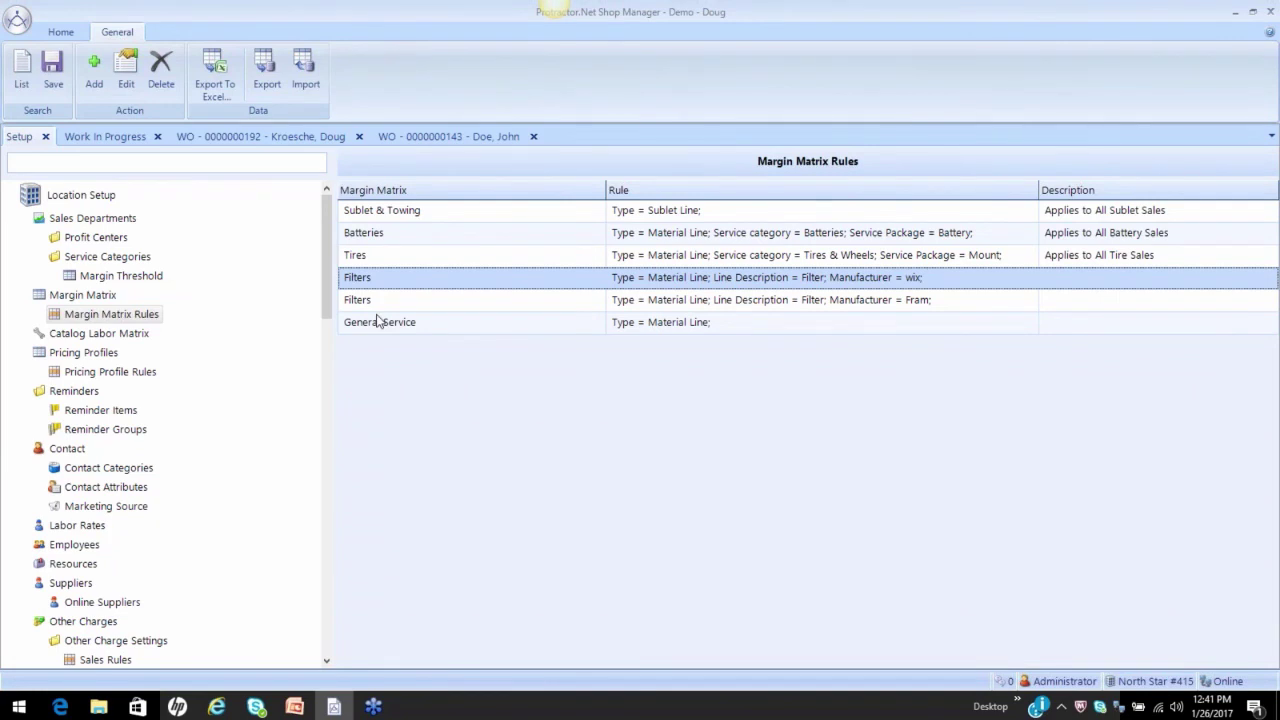